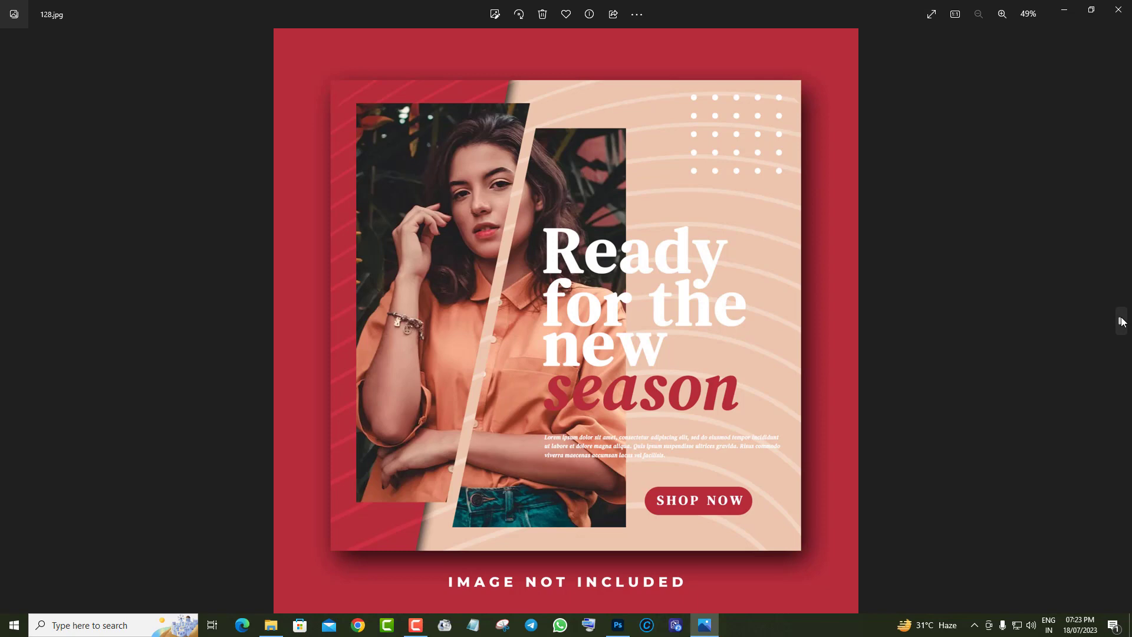
Browse the social media post template previews one after another, from 128.jpg through 178.jpg, examining each design's layout and theme.
{"action": "left_click", "coordinate": [1120, 321]}
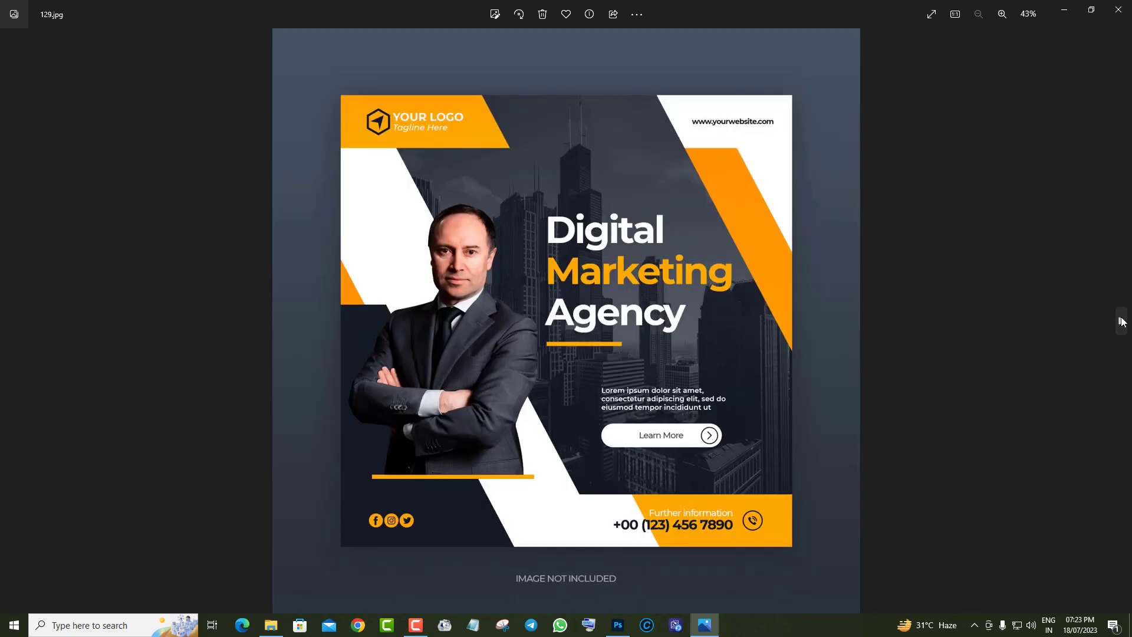
{"action": "left_click", "coordinate": [1120, 322]}
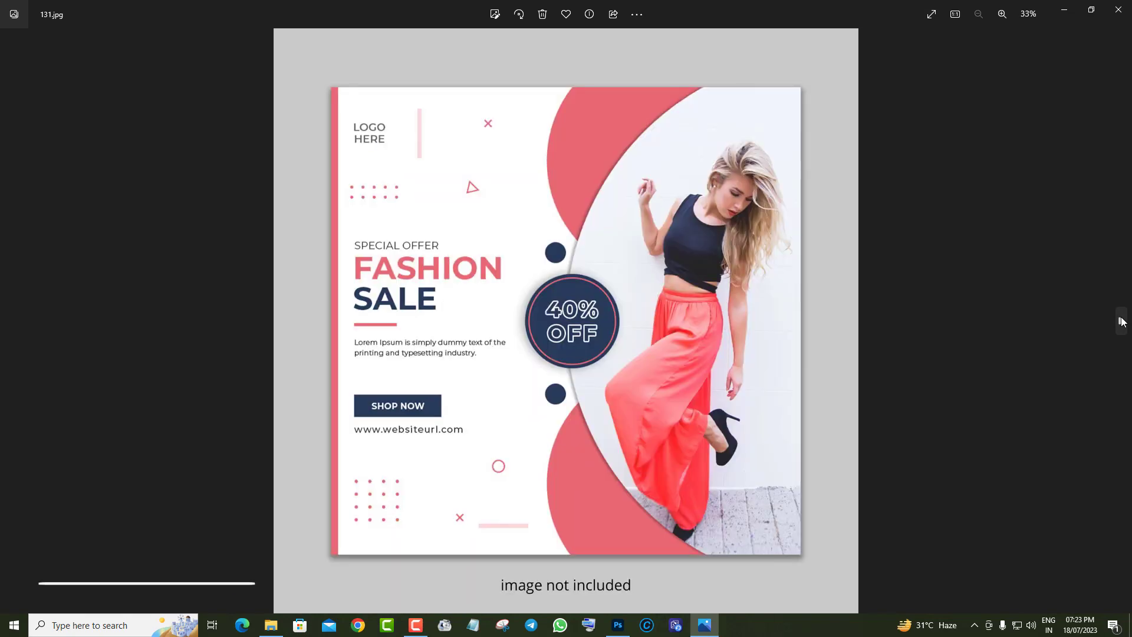
{"action": "left_click", "coordinate": [1120, 321]}
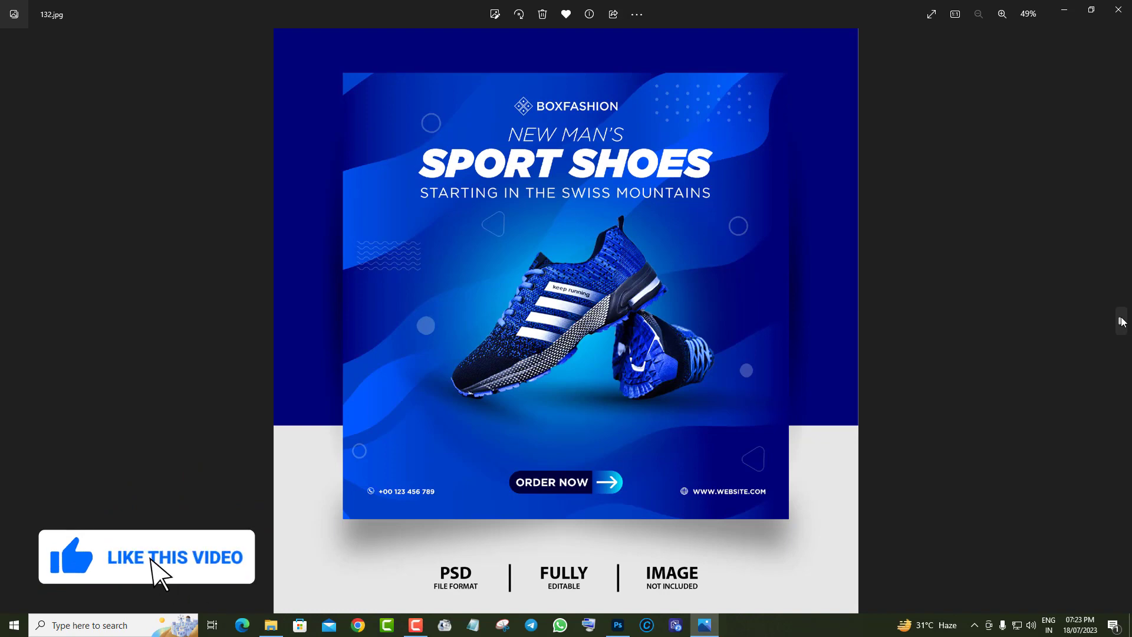
{"action": "left_click", "coordinate": [1121, 321]}
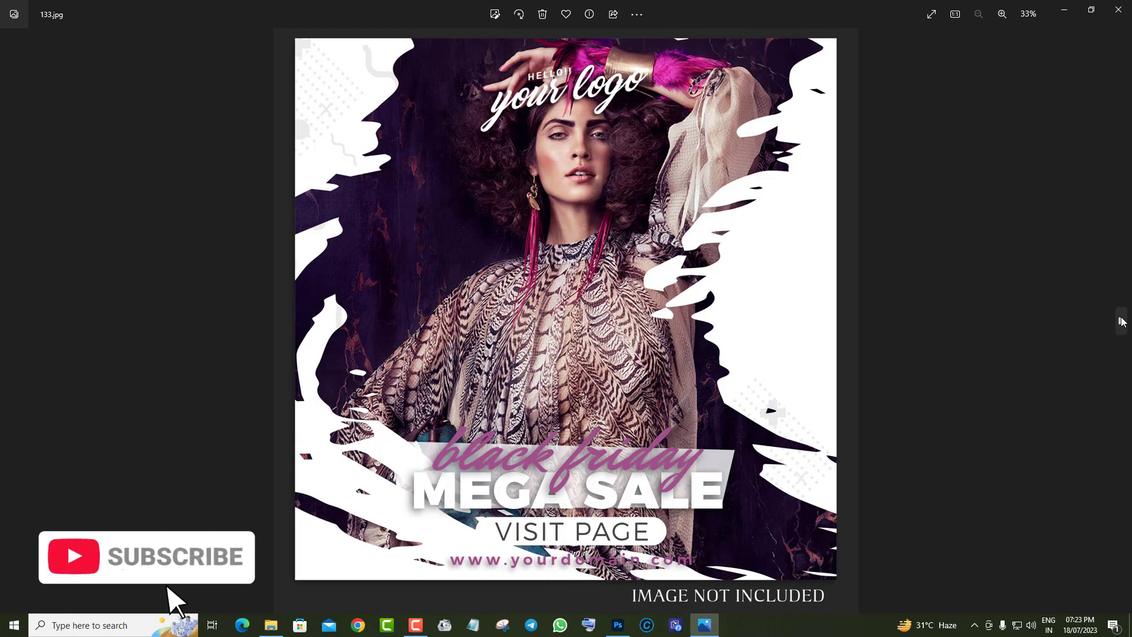
{"action": "left_click", "coordinate": [1121, 321]}
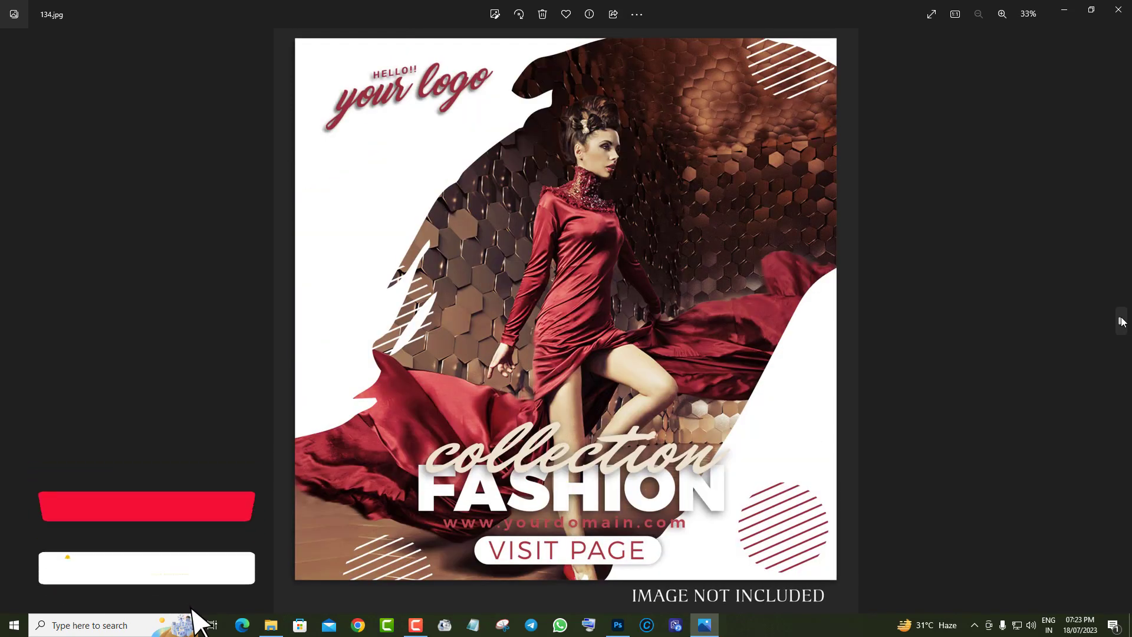
{"action": "left_click", "coordinate": [1120, 321]}
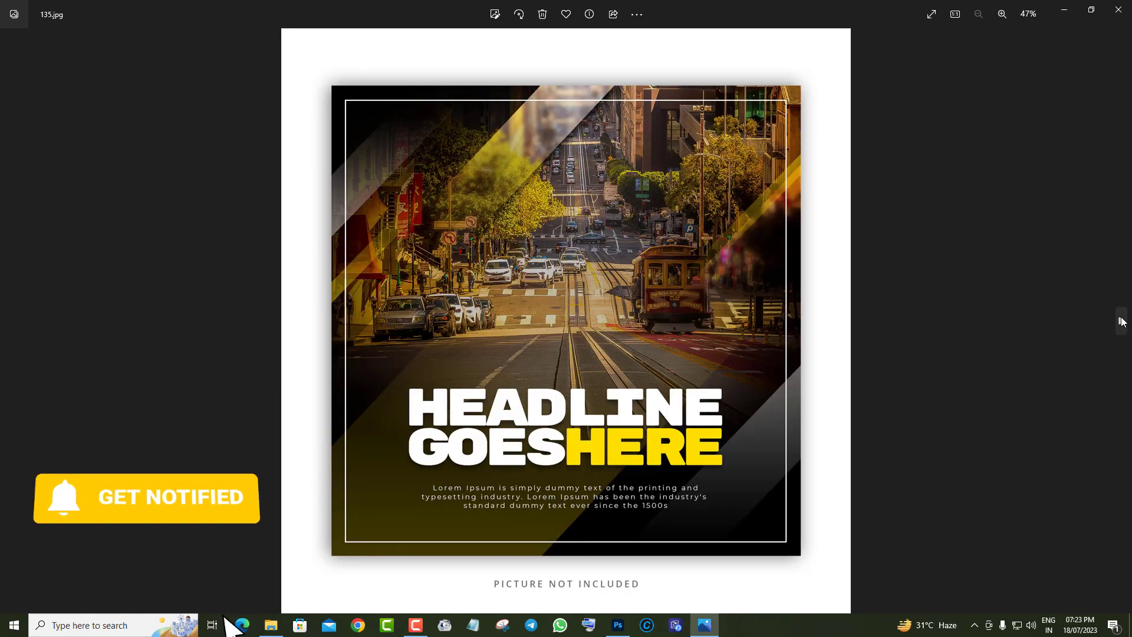
{"action": "left_click", "coordinate": [1121, 322]}
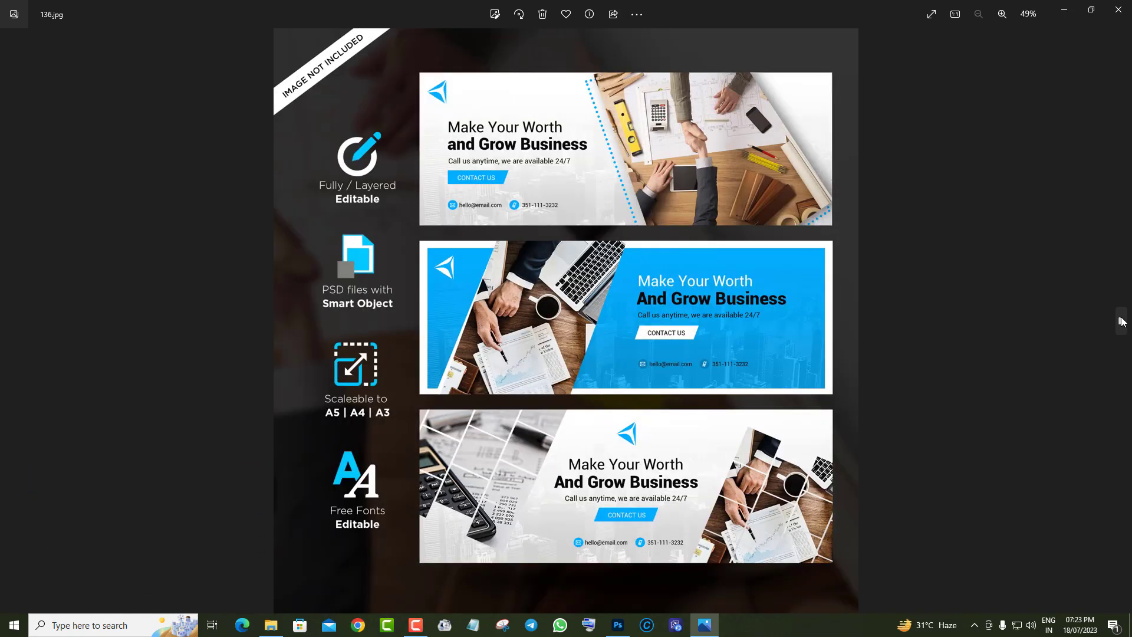
{"action": "left_click", "coordinate": [1121, 321]}
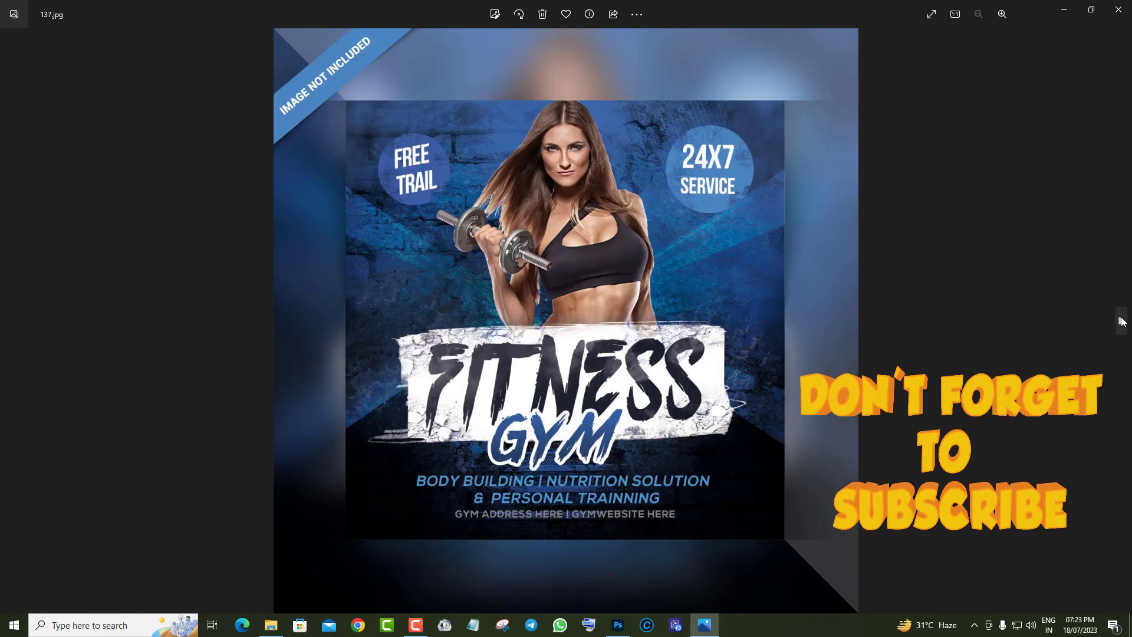
{"action": "left_click", "coordinate": [1121, 322]}
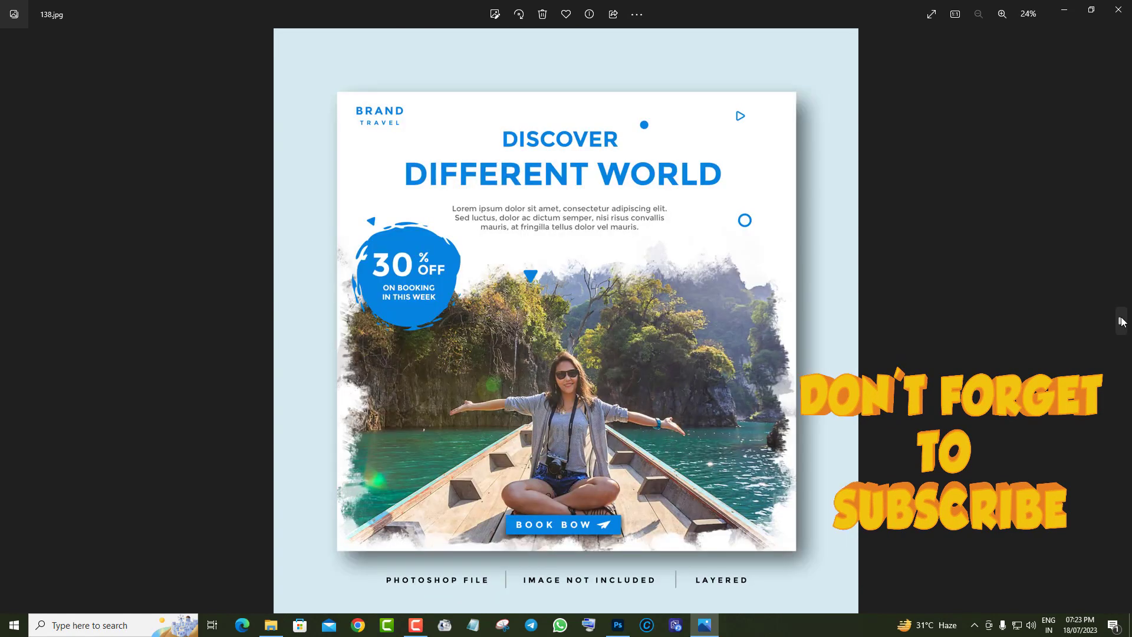
{"action": "left_click", "coordinate": [1120, 321]}
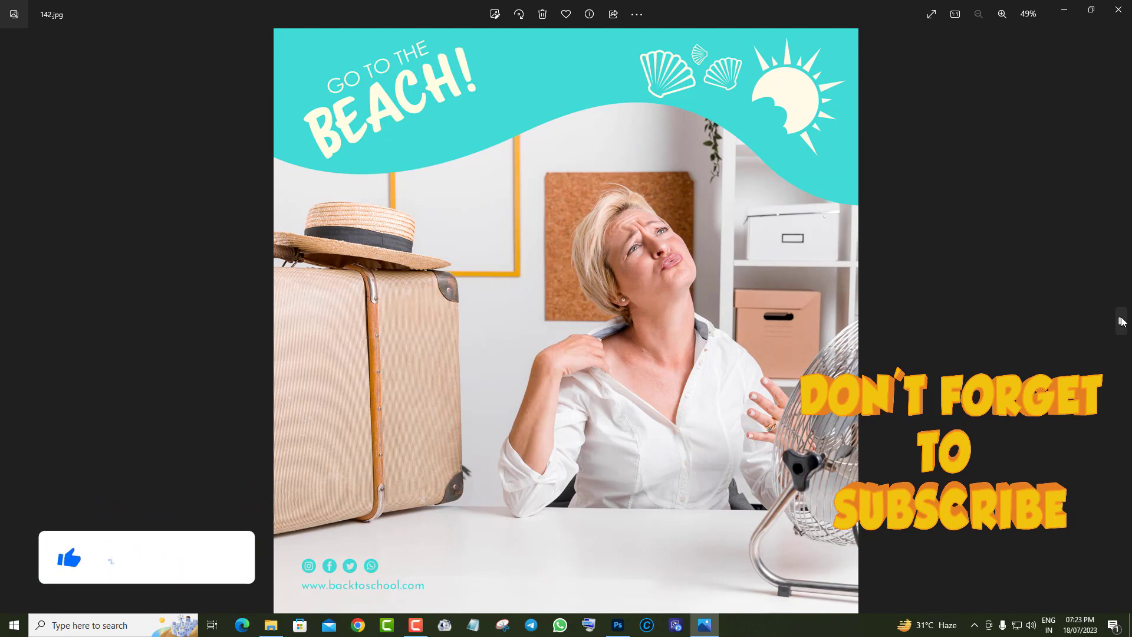
{"action": "left_click", "coordinate": [1120, 322]}
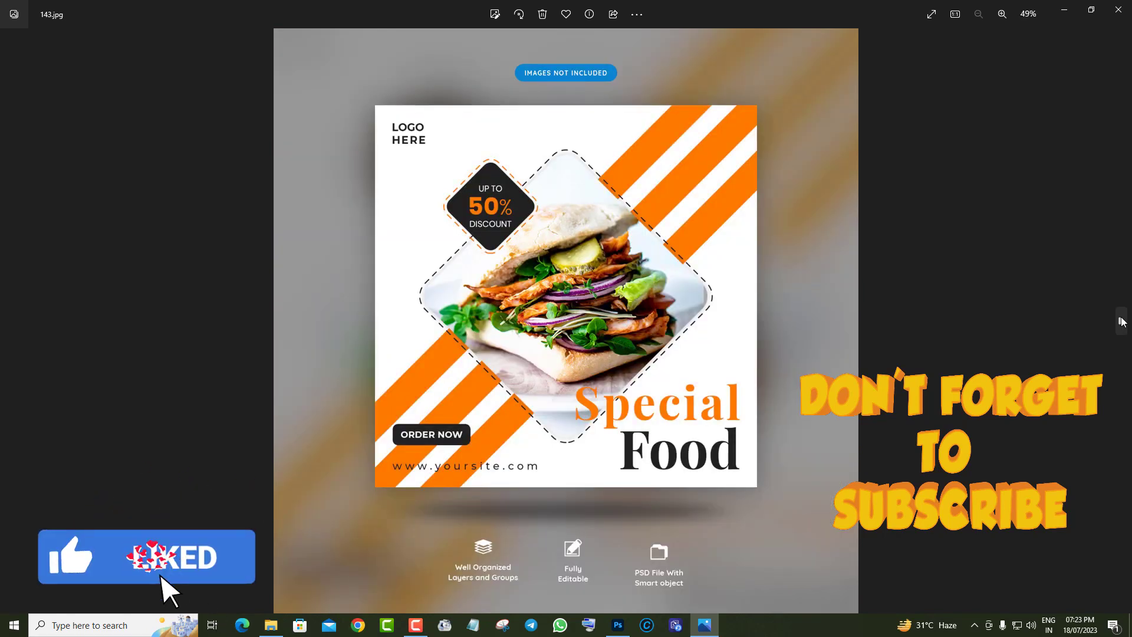
{"action": "left_click", "coordinate": [1121, 321]}
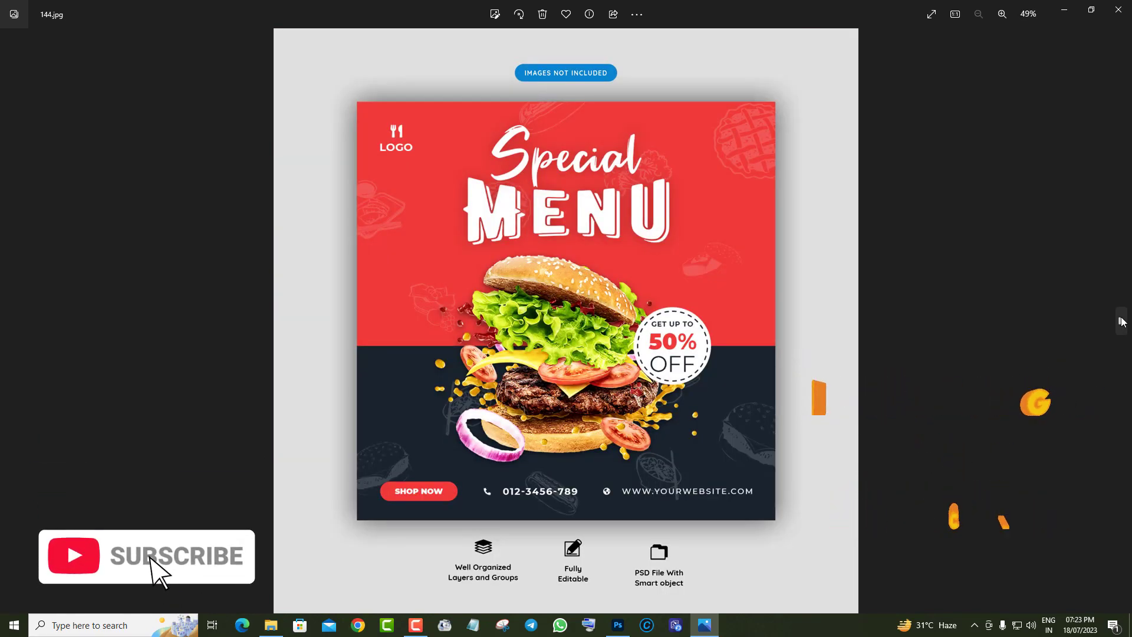
{"action": "left_click", "coordinate": [1120, 322]}
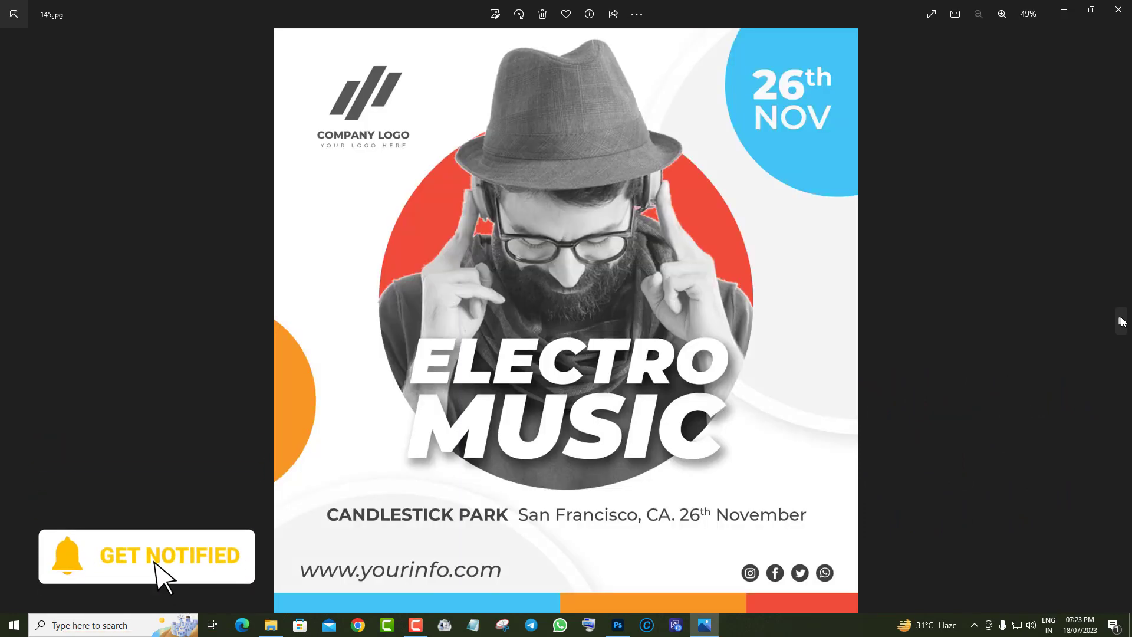
{"action": "left_click", "coordinate": [1121, 321]}
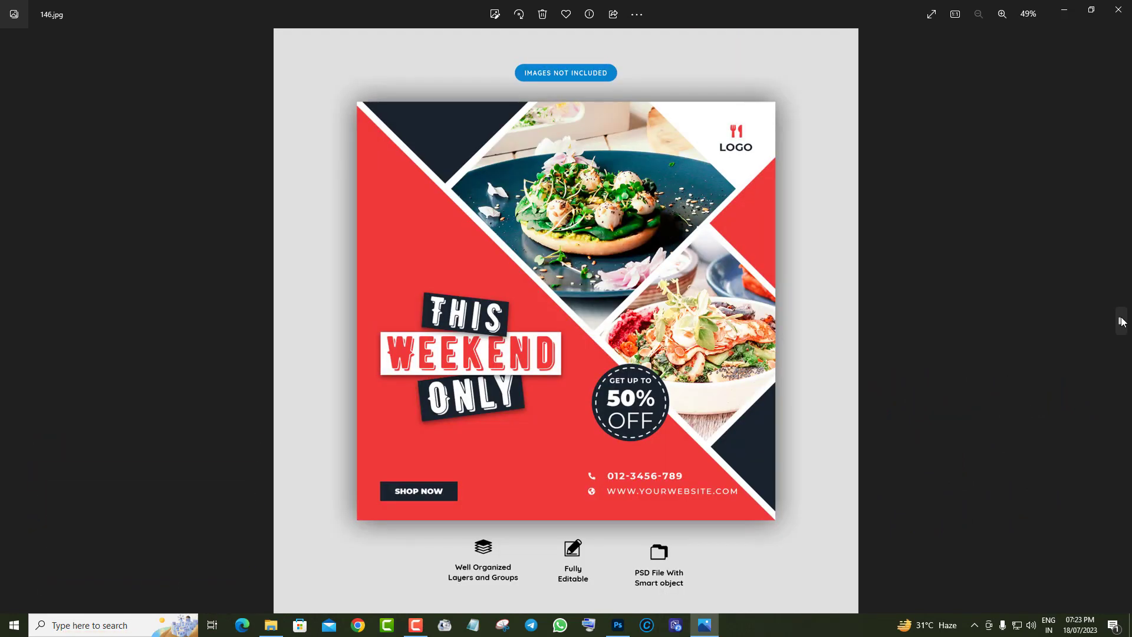
{"action": "left_click", "coordinate": [1121, 321]}
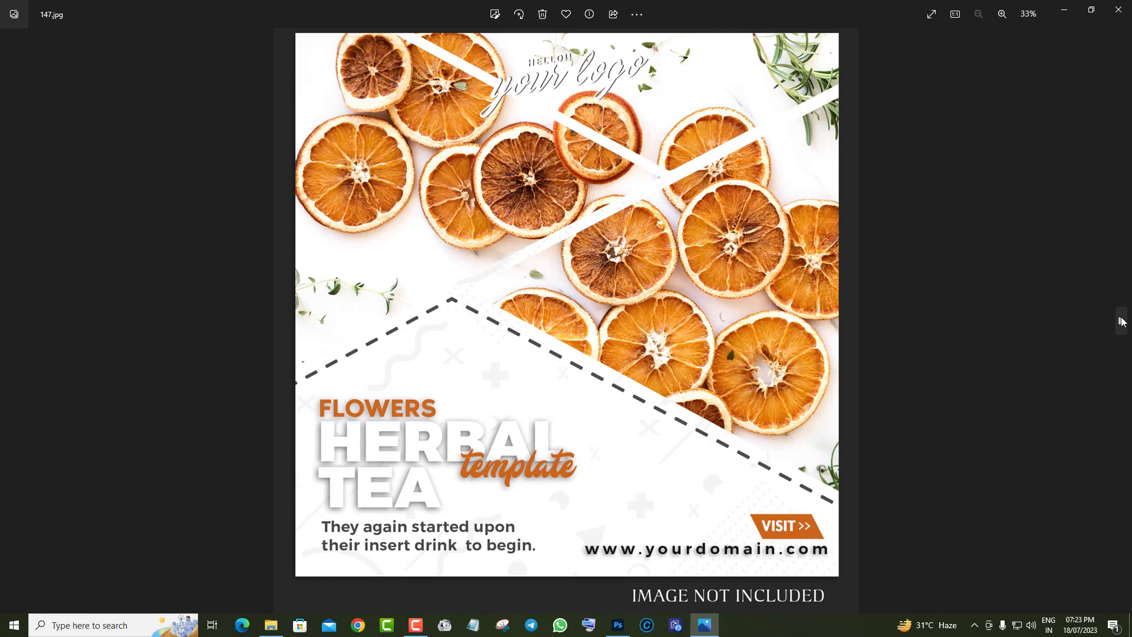
{"action": "left_click", "coordinate": [1120, 321]}
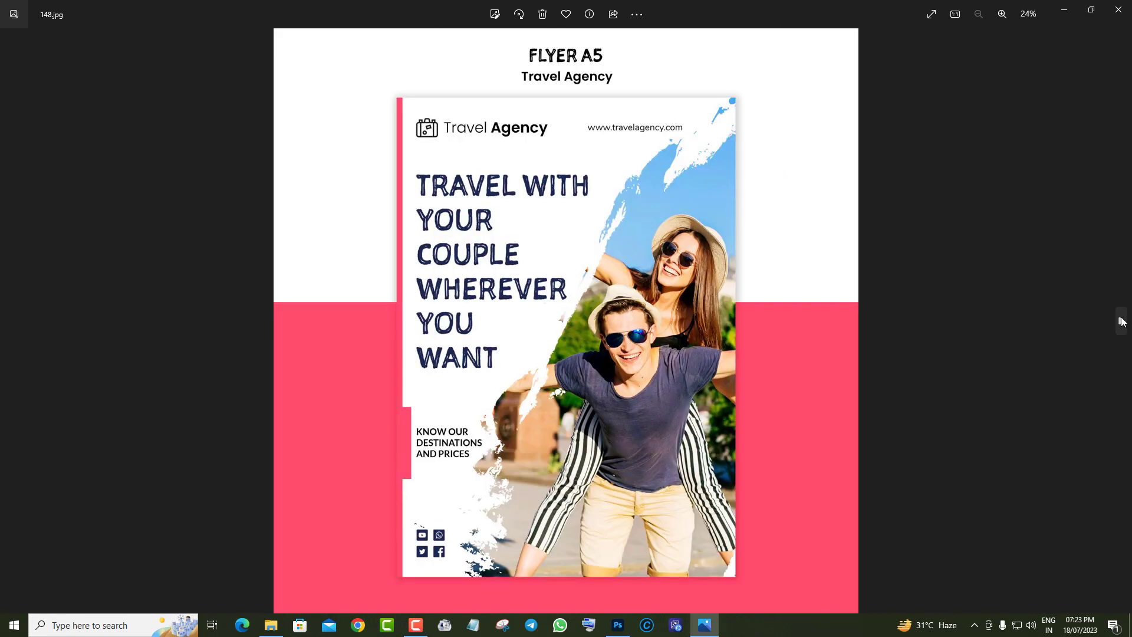
{"action": "left_click", "coordinate": [1121, 322]}
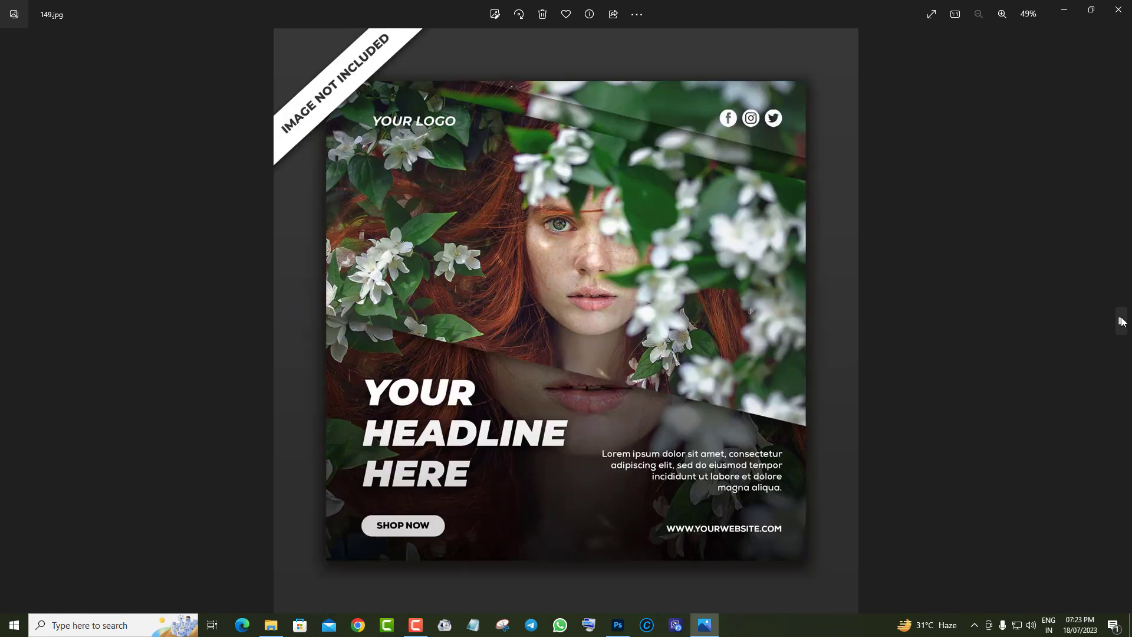
{"action": "left_click", "coordinate": [1121, 321]}
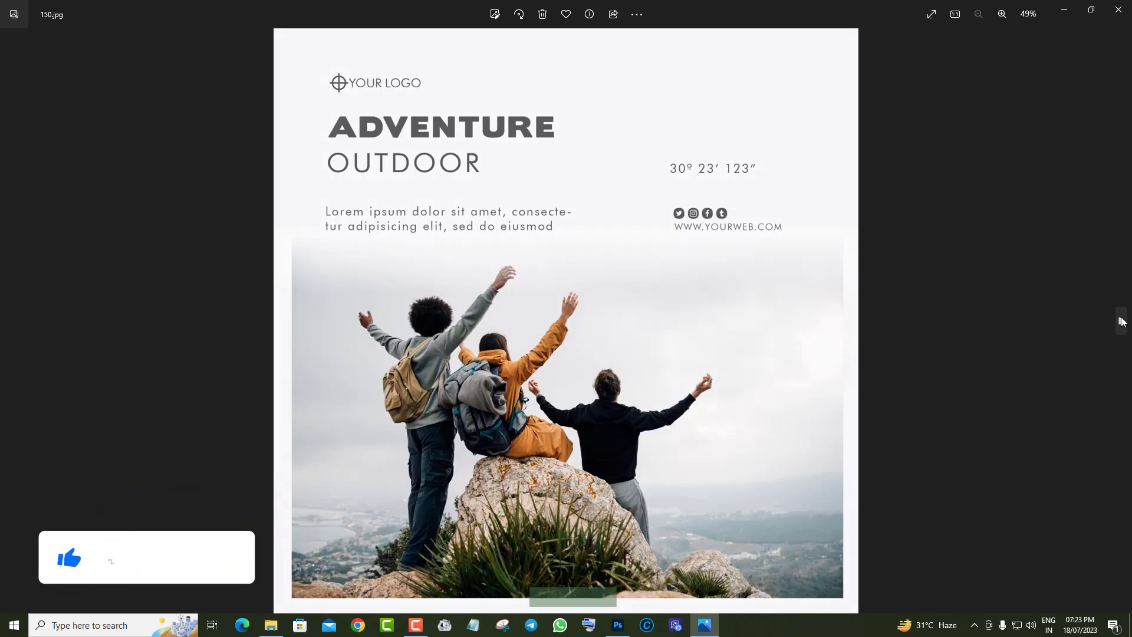
{"action": "left_click", "coordinate": [1120, 321]}
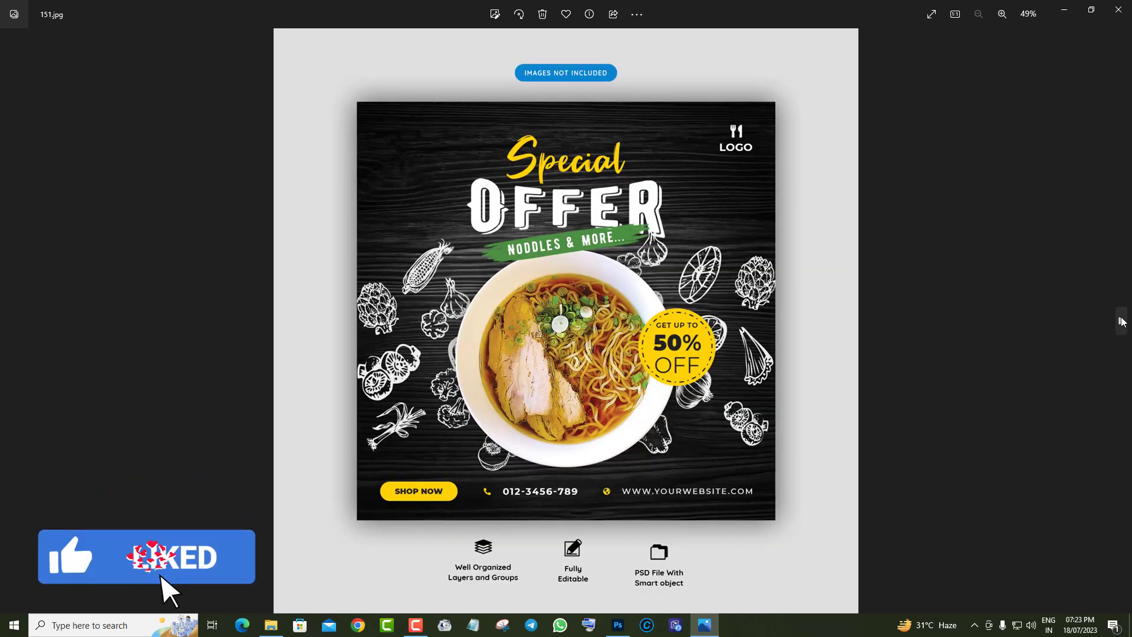
{"action": "left_click", "coordinate": [1120, 322]}
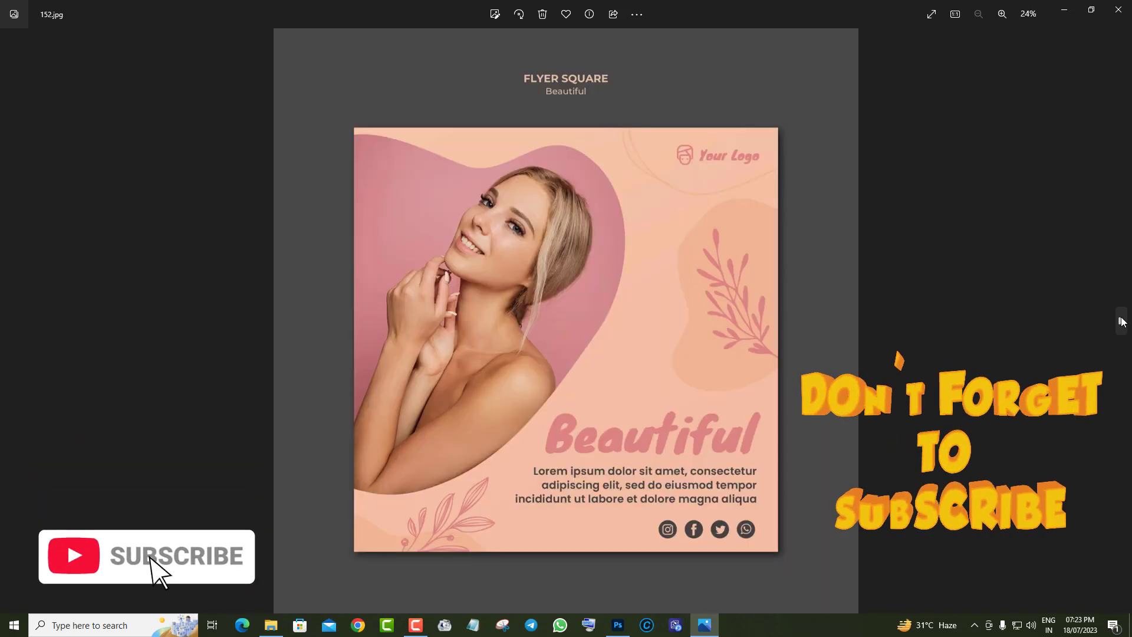
{"action": "left_click", "coordinate": [1121, 321]}
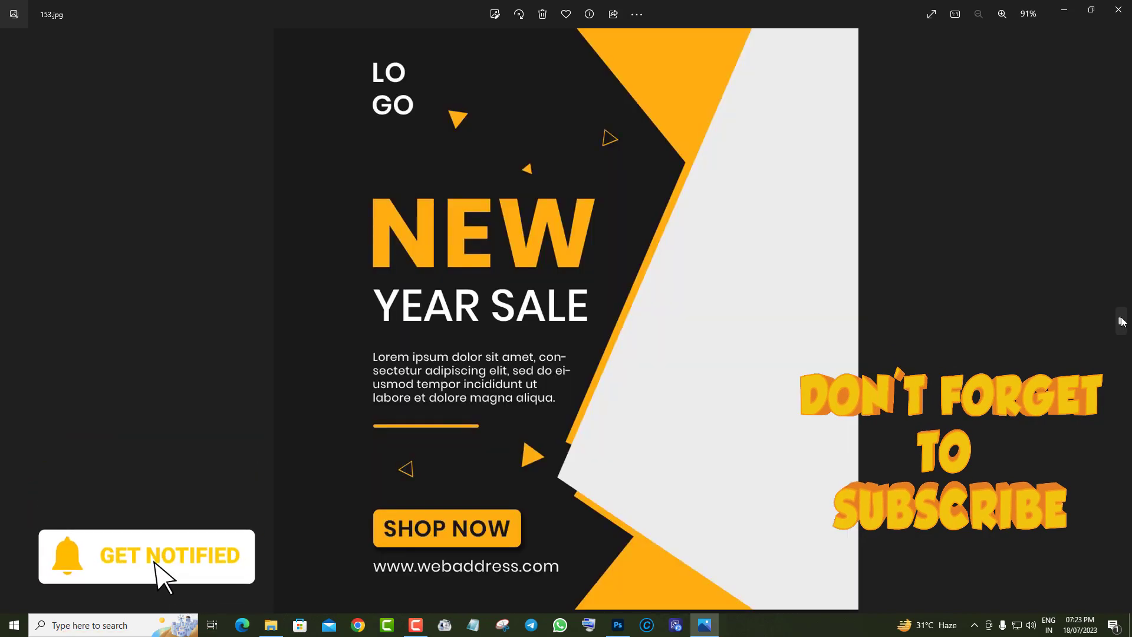
{"action": "left_click", "coordinate": [1120, 322]}
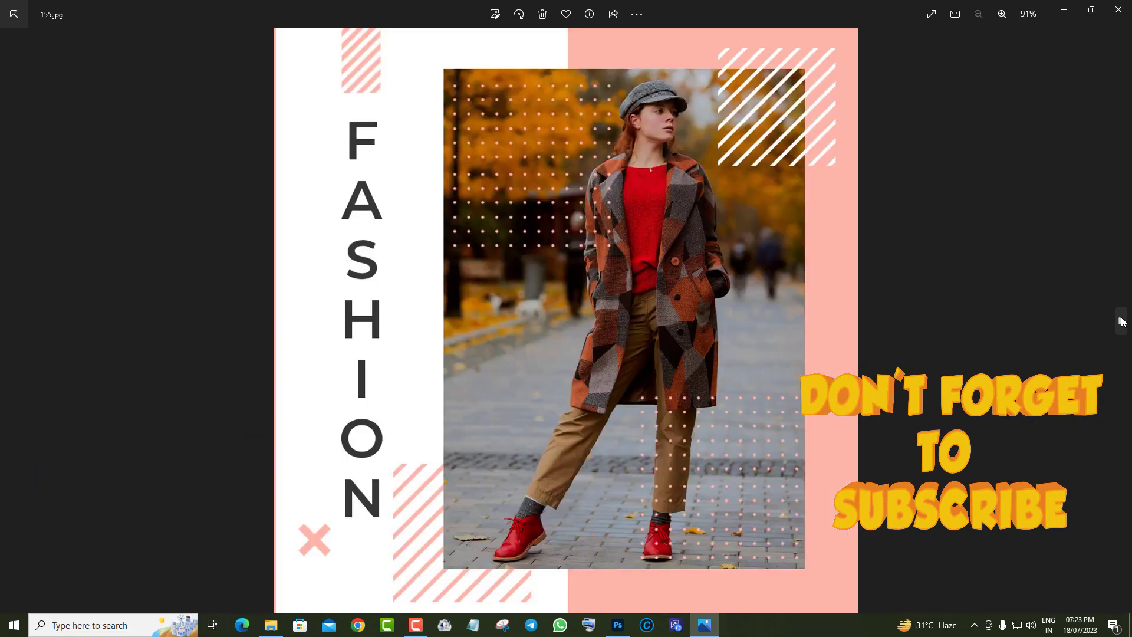
{"action": "left_click", "coordinate": [1121, 321]}
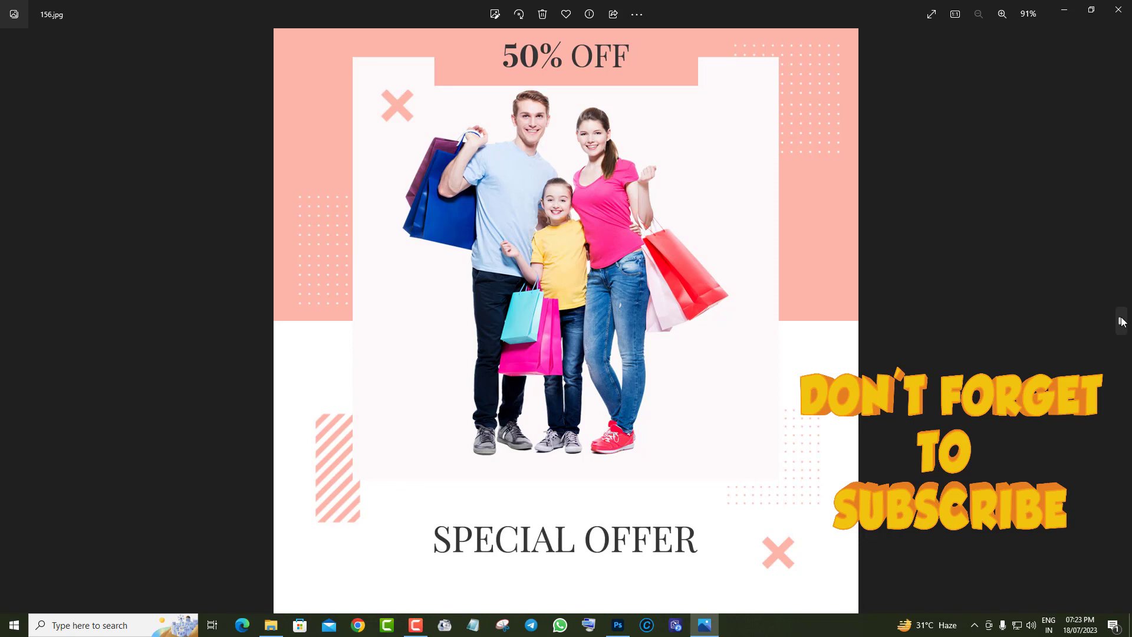
{"action": "left_click", "coordinate": [1121, 321]}
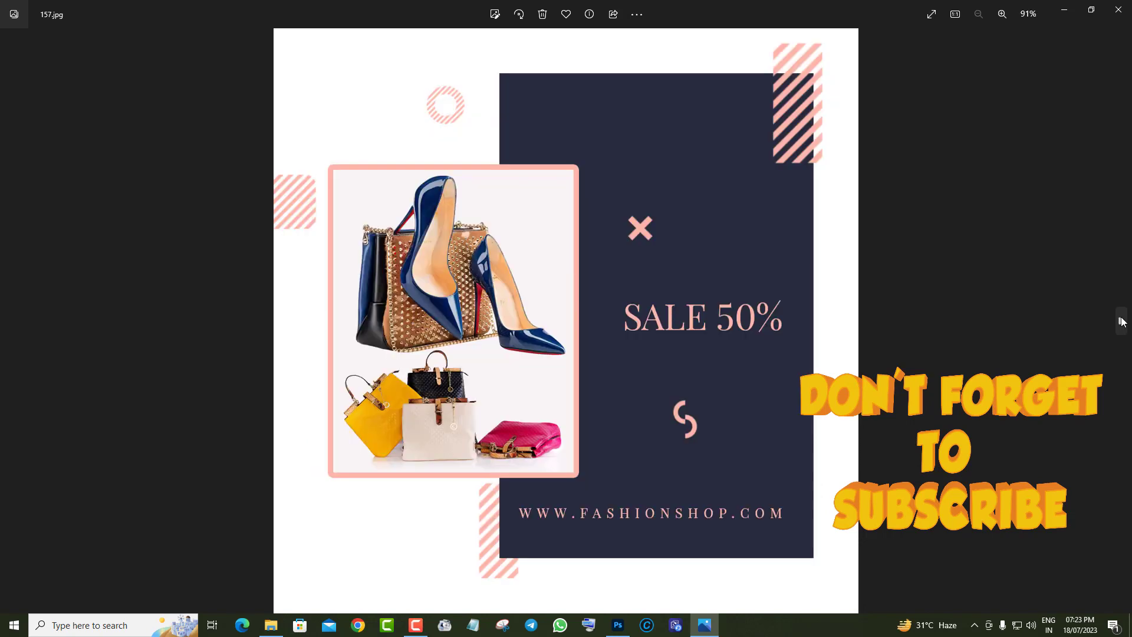
{"action": "left_click", "coordinate": [1120, 321]}
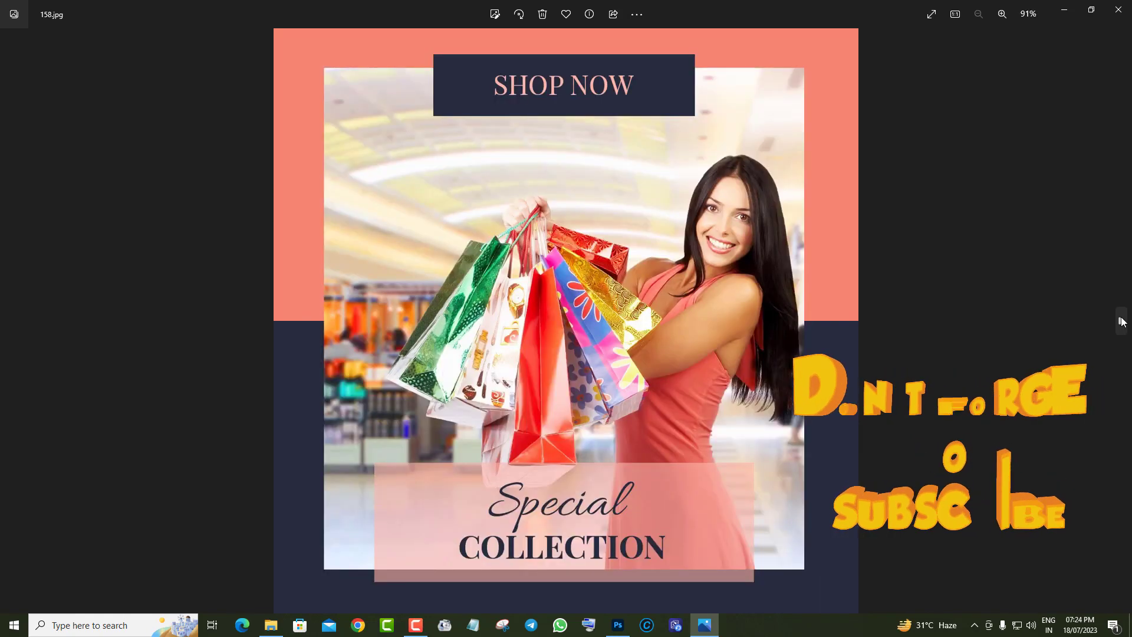
{"action": "left_click", "coordinate": [1121, 322]}
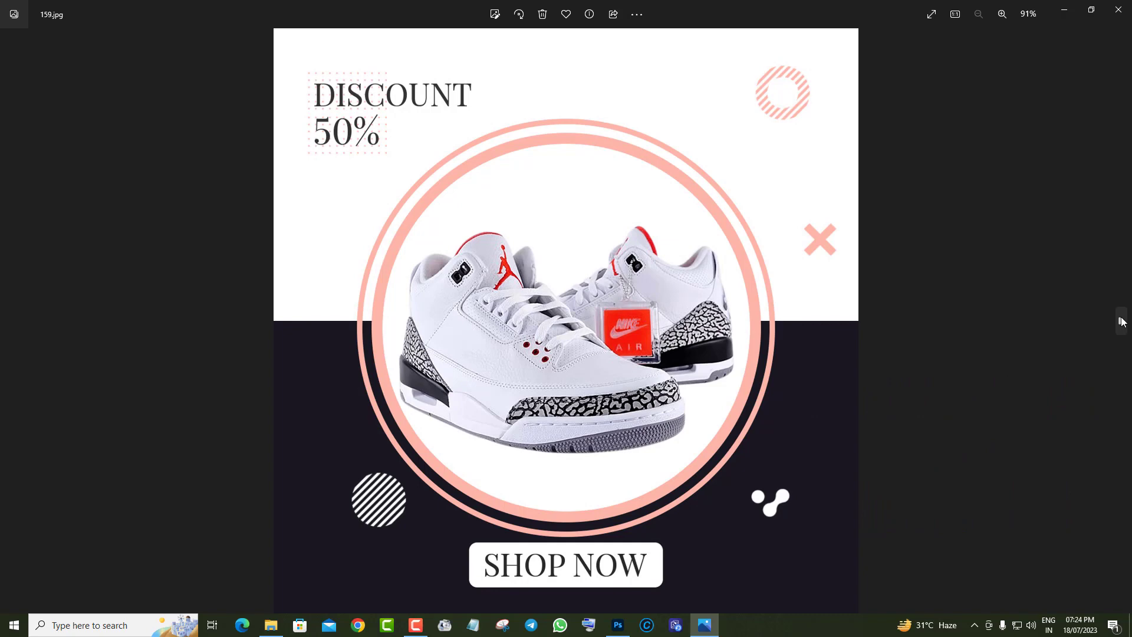
{"action": "left_click", "coordinate": [1121, 321]}
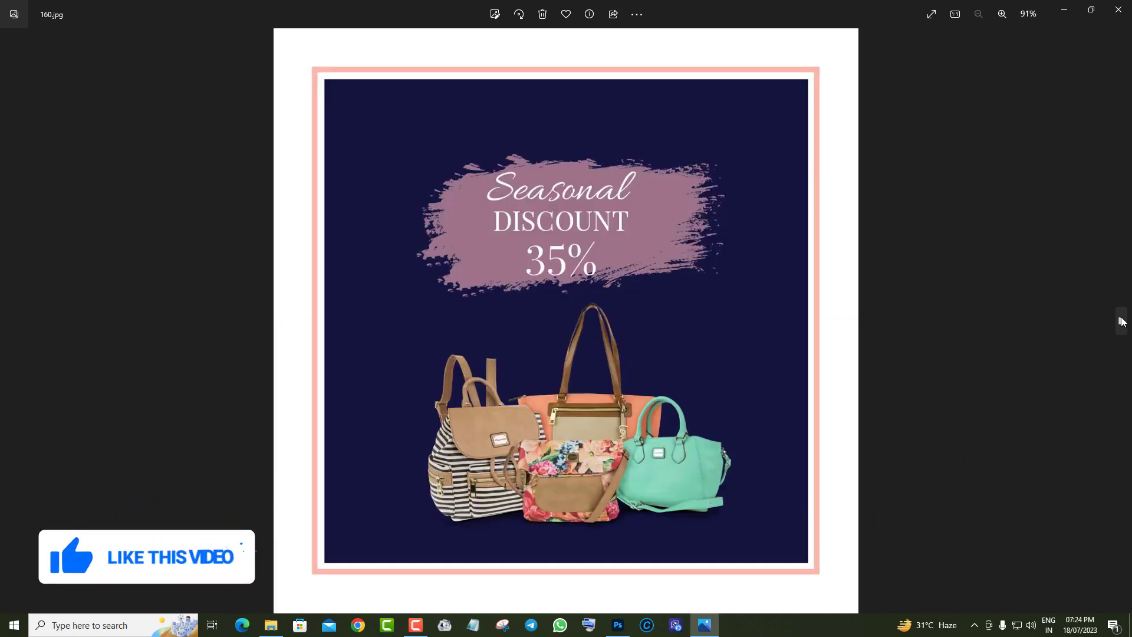
{"action": "left_click", "coordinate": [1120, 321]}
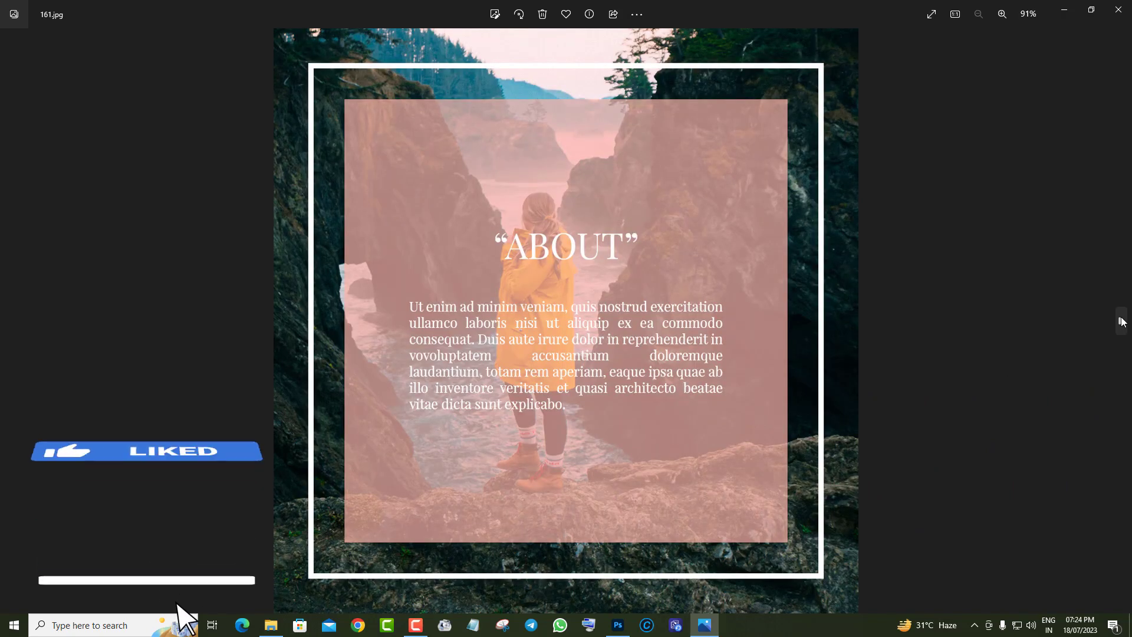
{"action": "left_click", "coordinate": [1121, 321]}
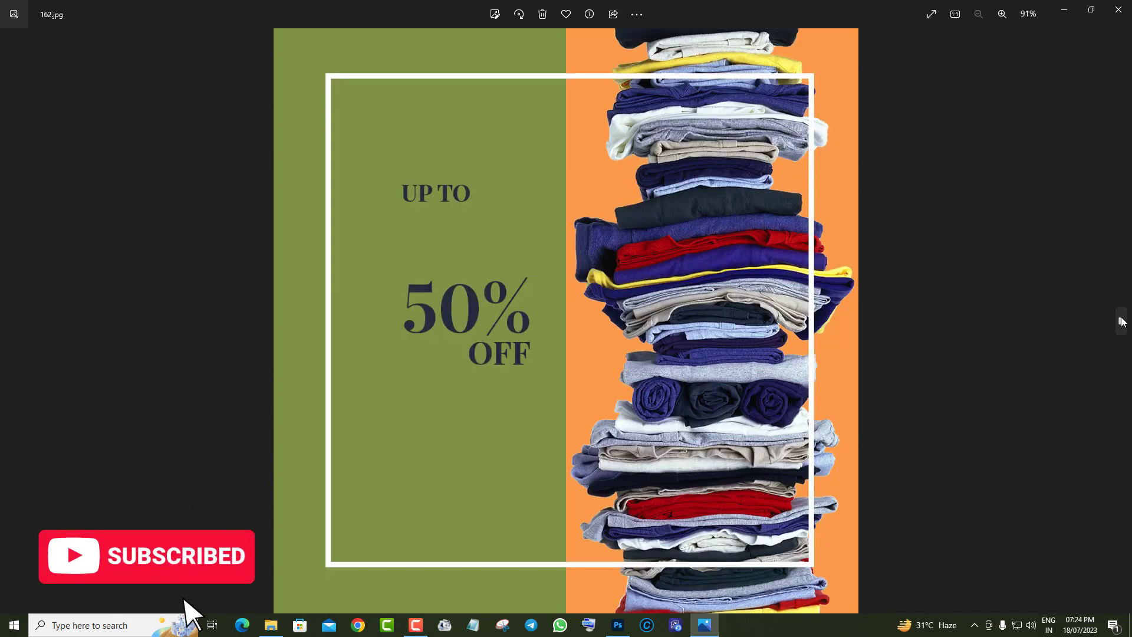
{"action": "left_click", "coordinate": [1121, 322]}
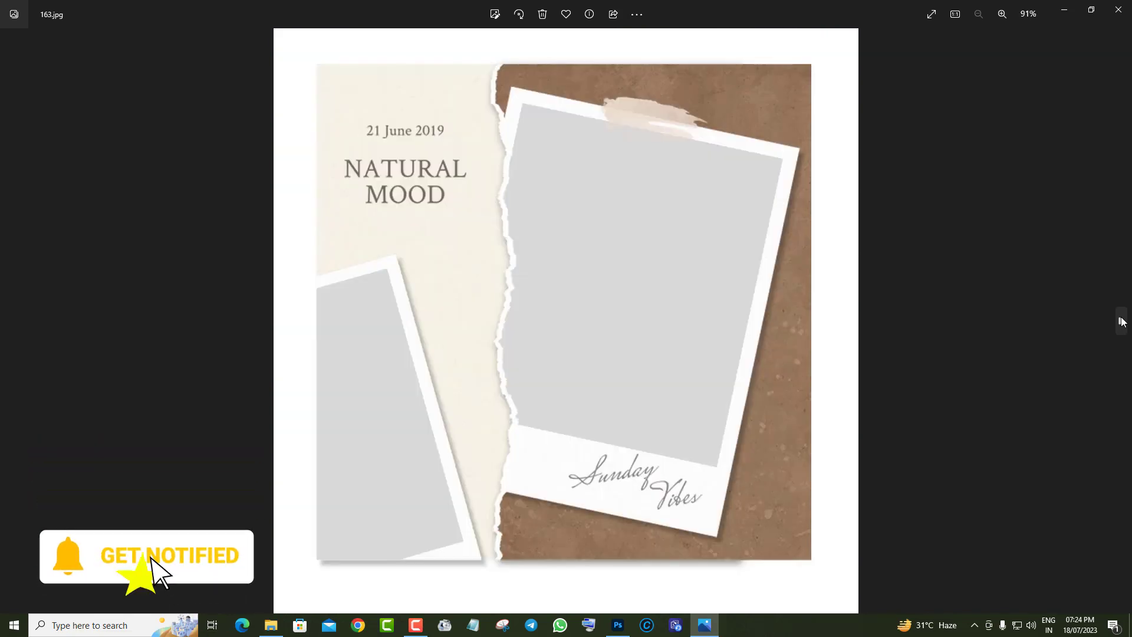
{"action": "left_click", "coordinate": [1120, 321]}
{"action": "left_click", "coordinate": [1121, 321]}
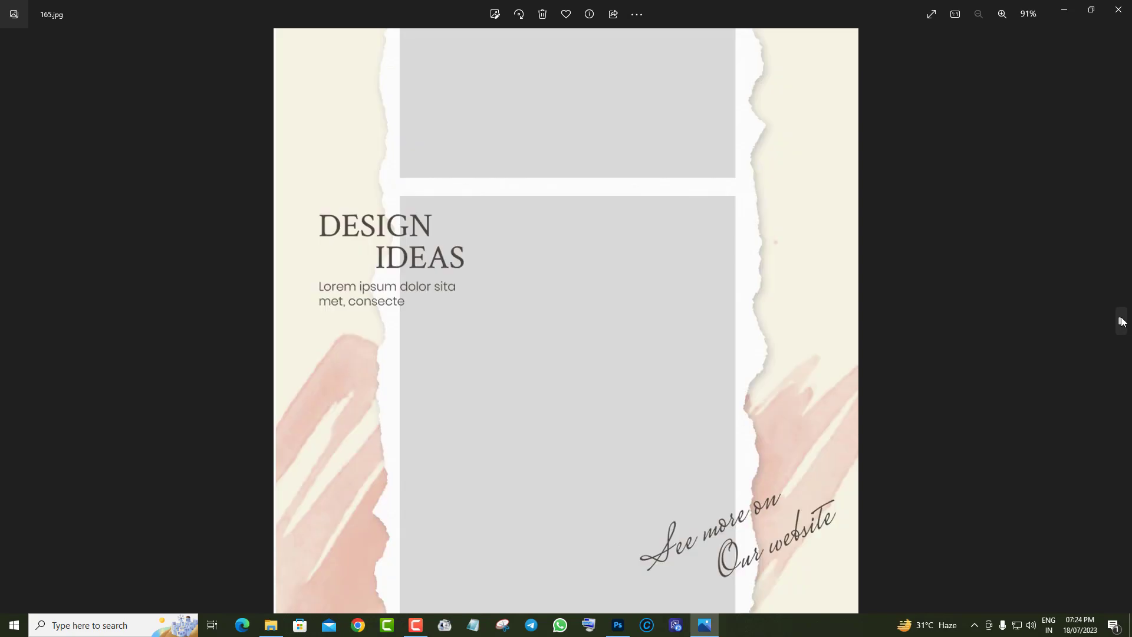
{"action": "left_click", "coordinate": [1120, 322]}
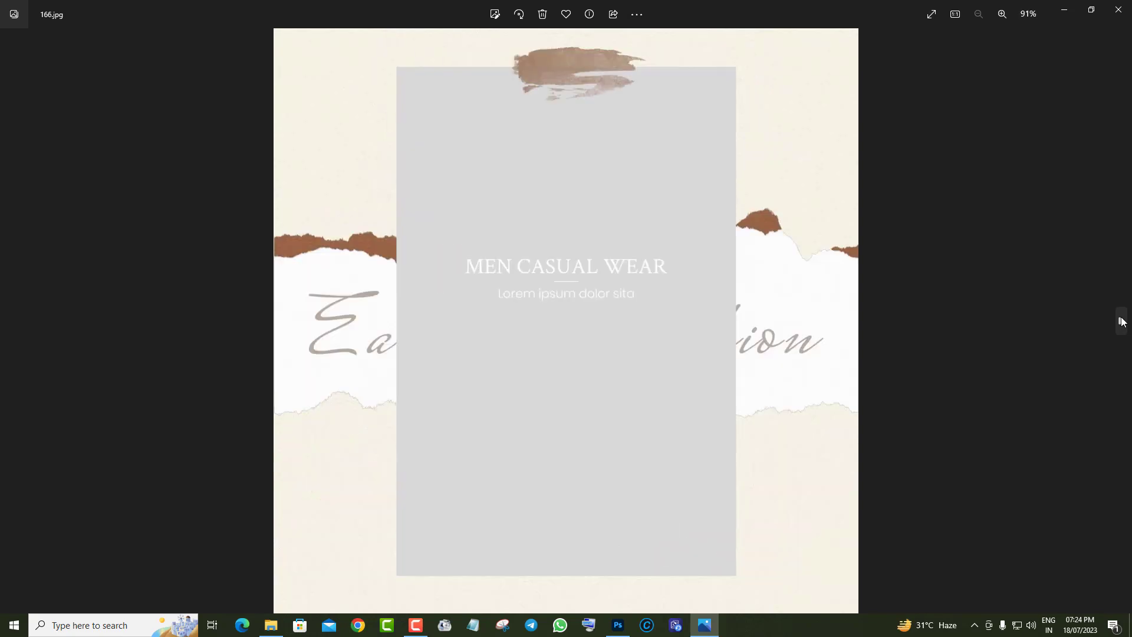
{"action": "left_click", "coordinate": [1121, 321]}
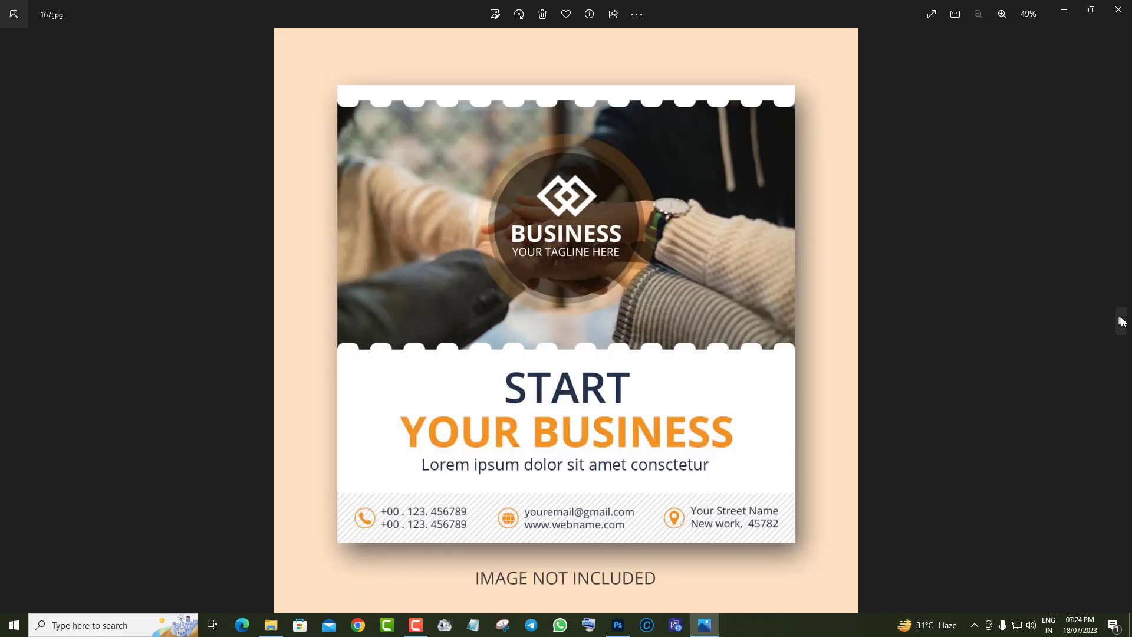
{"action": "left_click", "coordinate": [1120, 321]}
{"action": "left_click", "coordinate": [1121, 322]}
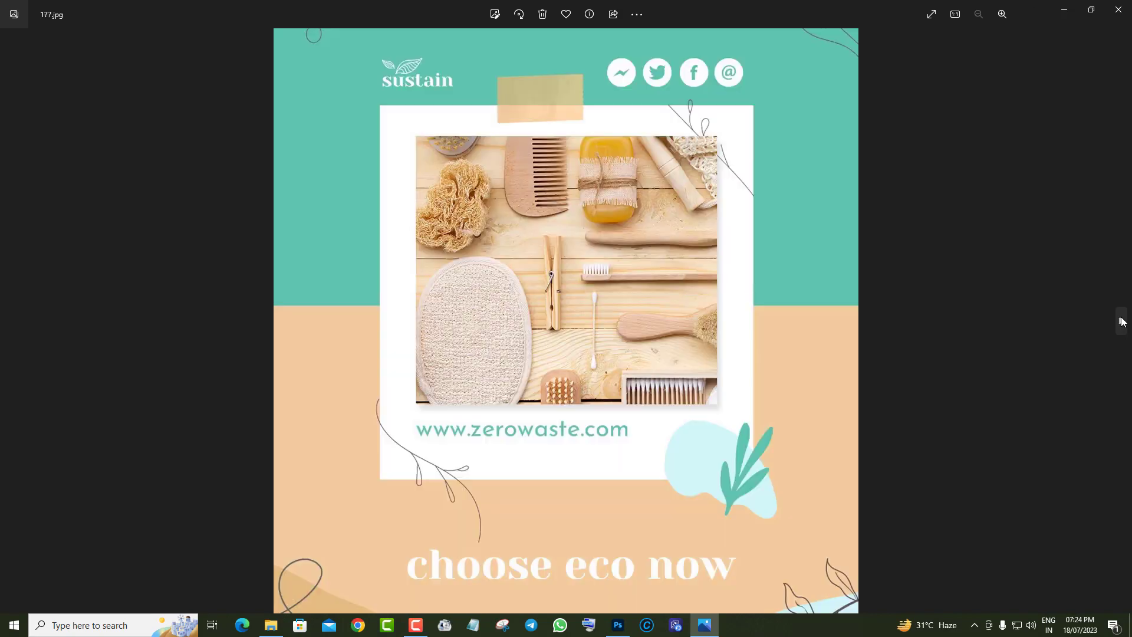
{"action": "left_click", "coordinate": [1120, 321]}
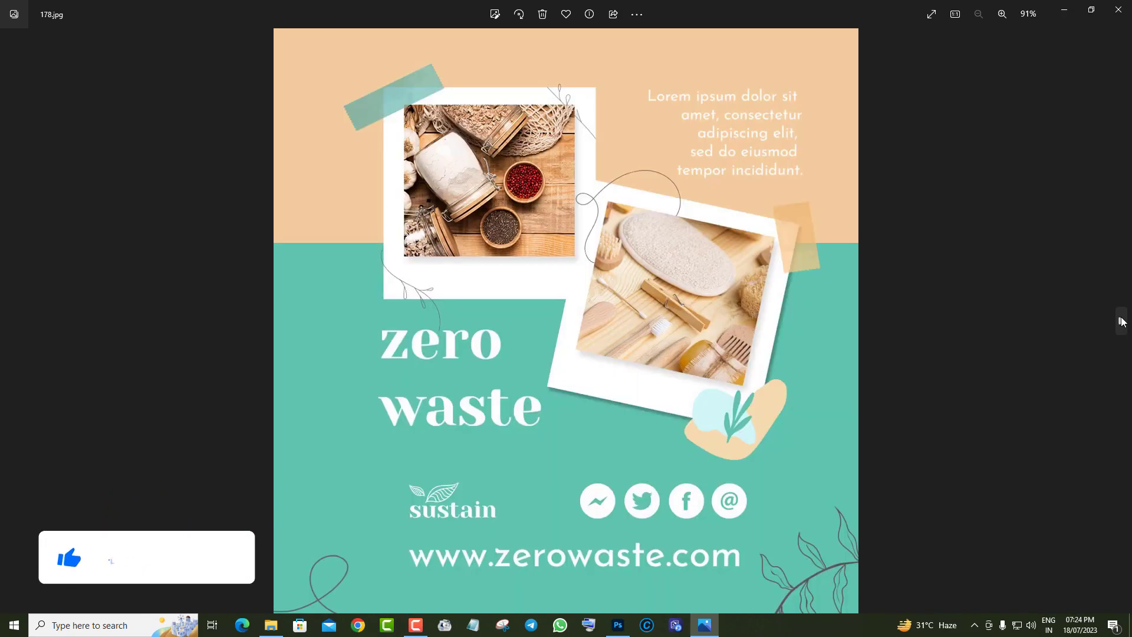
Browse the remaining post template previews from 179.jpg through 196.jpg, examining the breakfast, food menu, event and fashion designs.
{"action": "left_click", "coordinate": [1121, 321]}
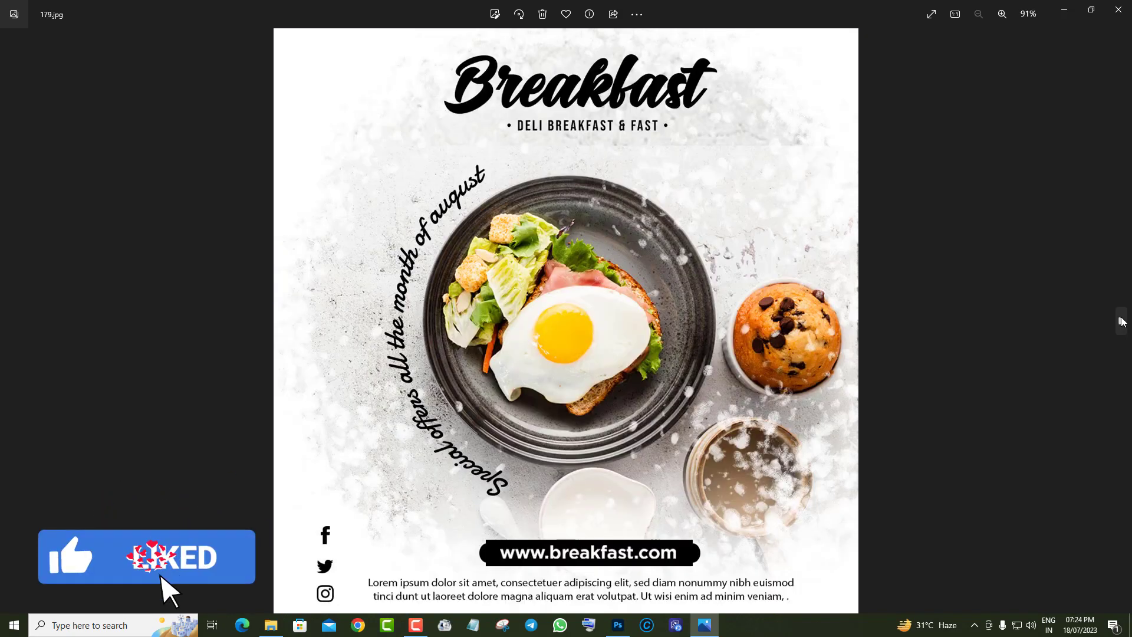
{"action": "left_click", "coordinate": [1120, 321]}
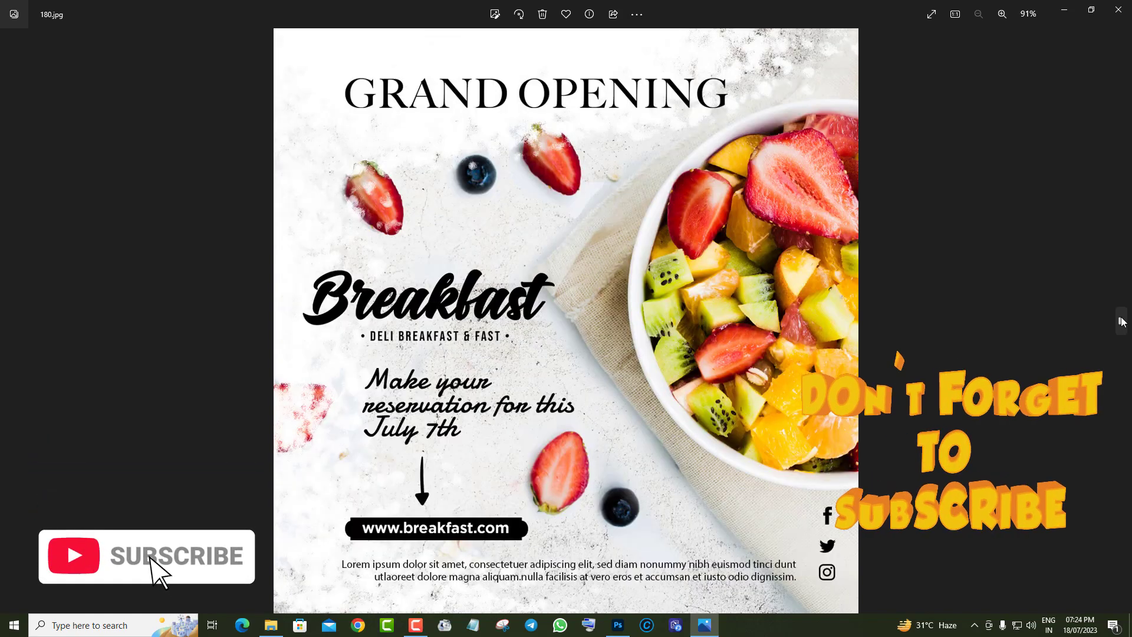
{"action": "left_click", "coordinate": [1120, 321]}
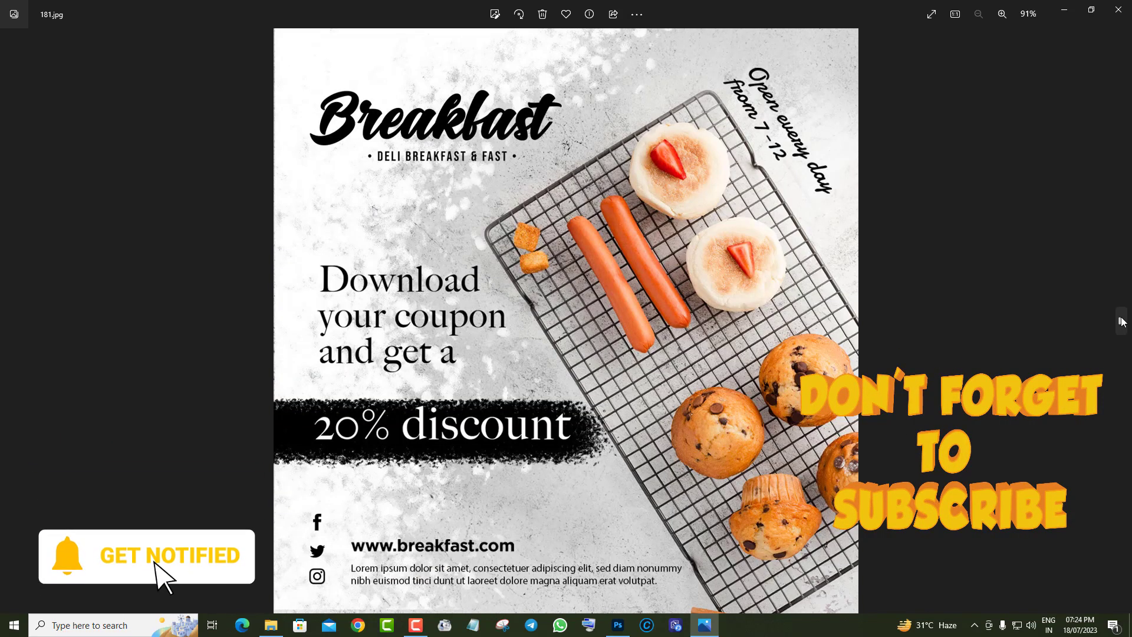
{"action": "left_click", "coordinate": [1121, 321]}
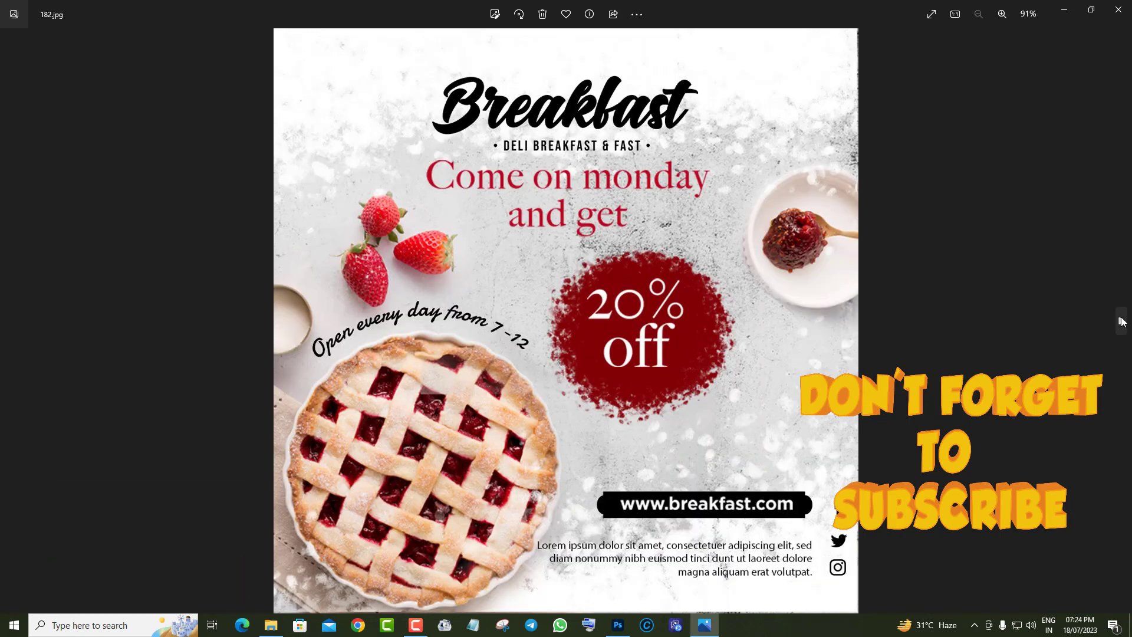
{"action": "left_click", "coordinate": [1121, 321]}
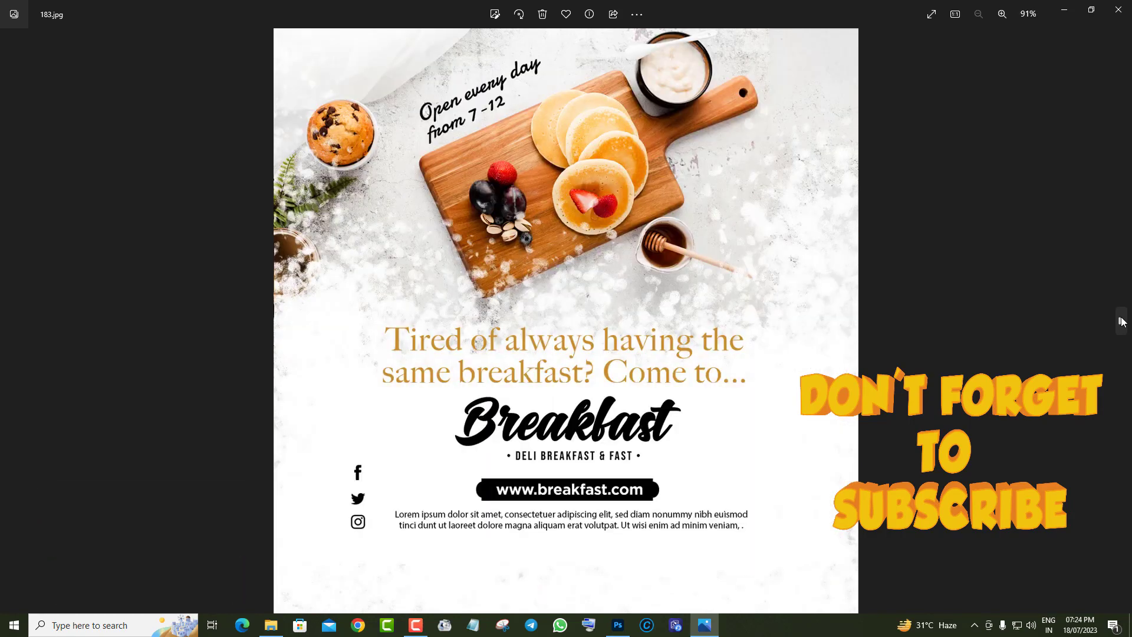
{"action": "left_click", "coordinate": [1120, 321]}
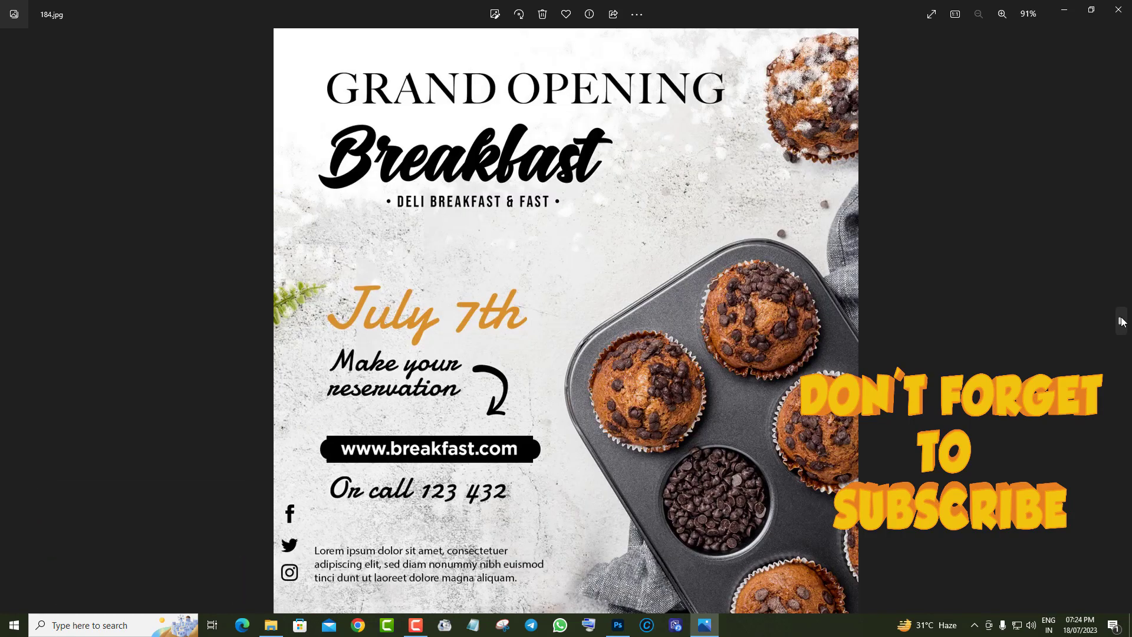
{"action": "left_click", "coordinate": [1120, 321]}
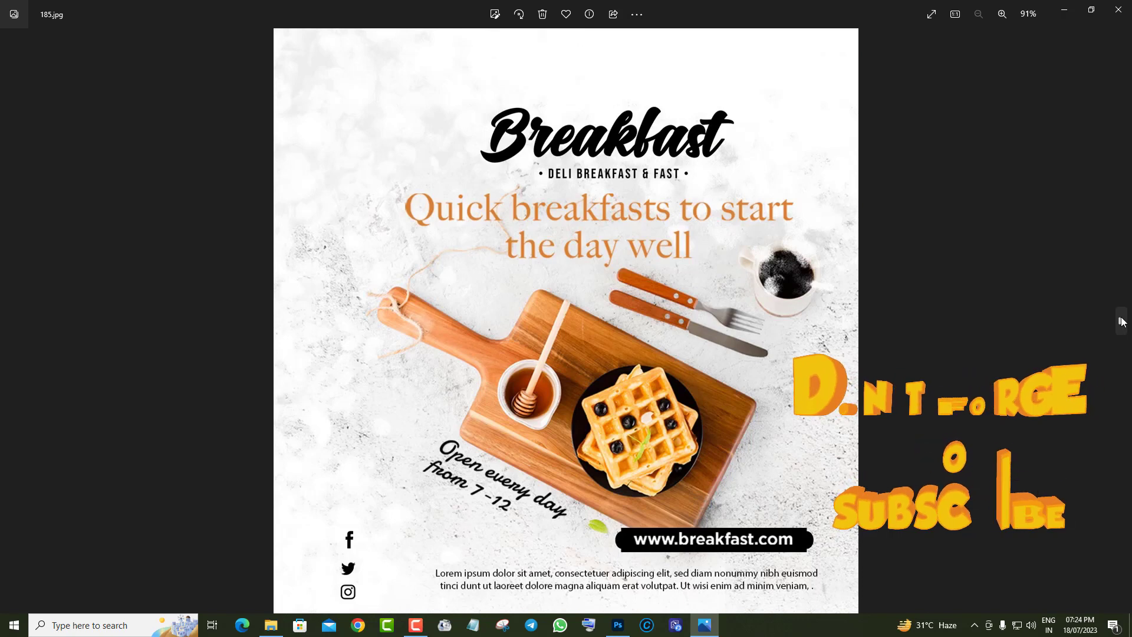
{"action": "left_click", "coordinate": [1121, 321]}
{"action": "left_click", "coordinate": [1120, 322]}
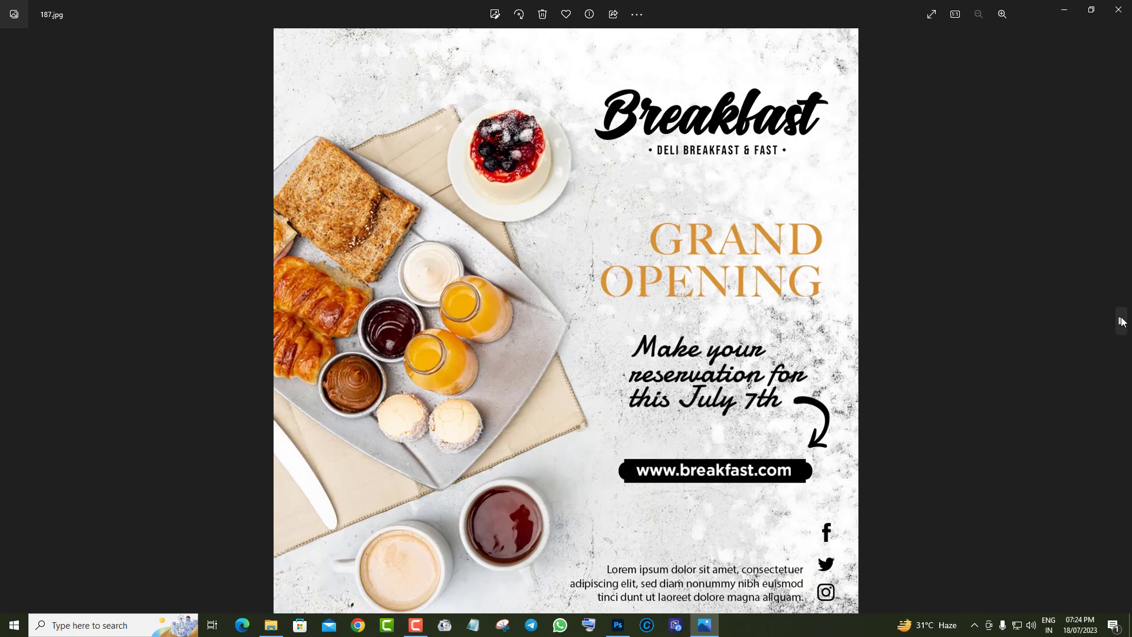
{"action": "left_click", "coordinate": [1120, 321]}
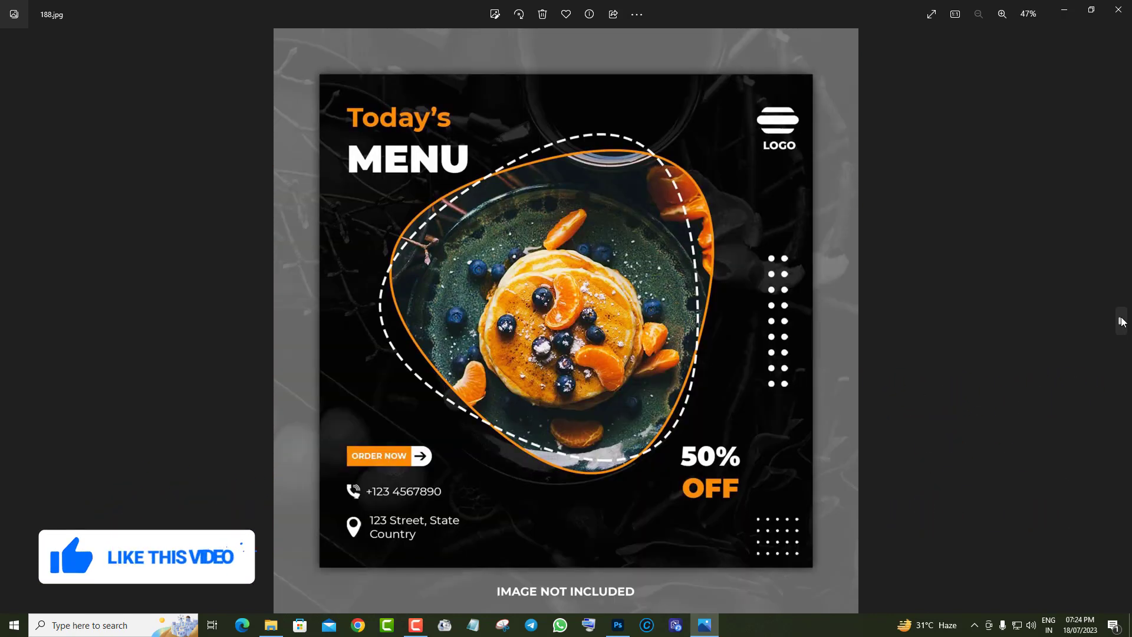
{"action": "left_click", "coordinate": [1121, 321]}
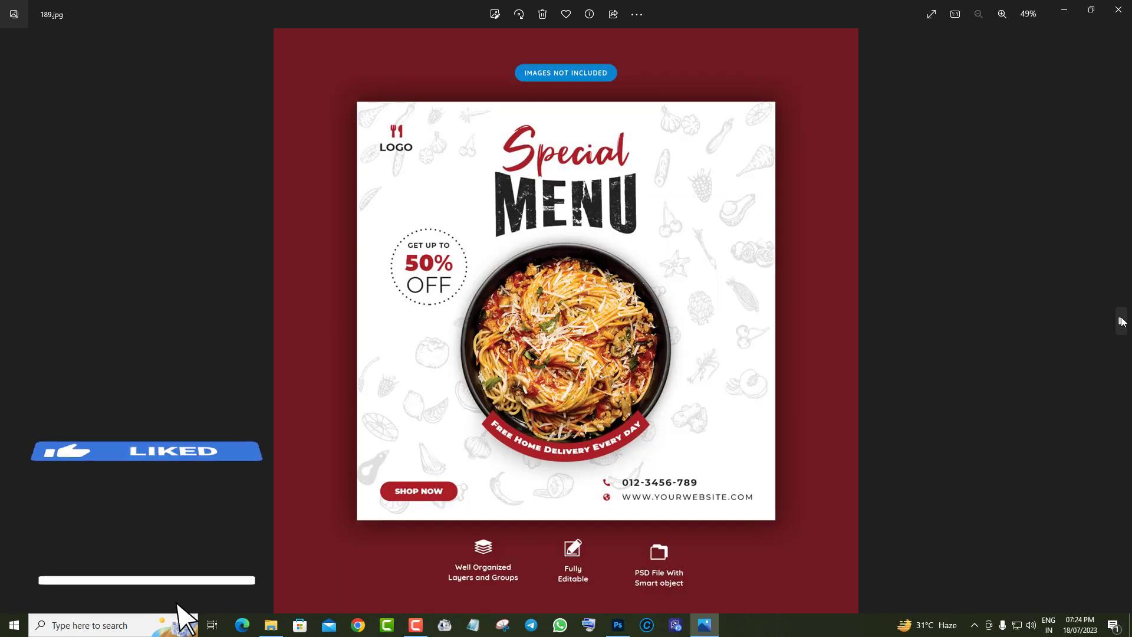
{"action": "left_click", "coordinate": [1121, 321]}
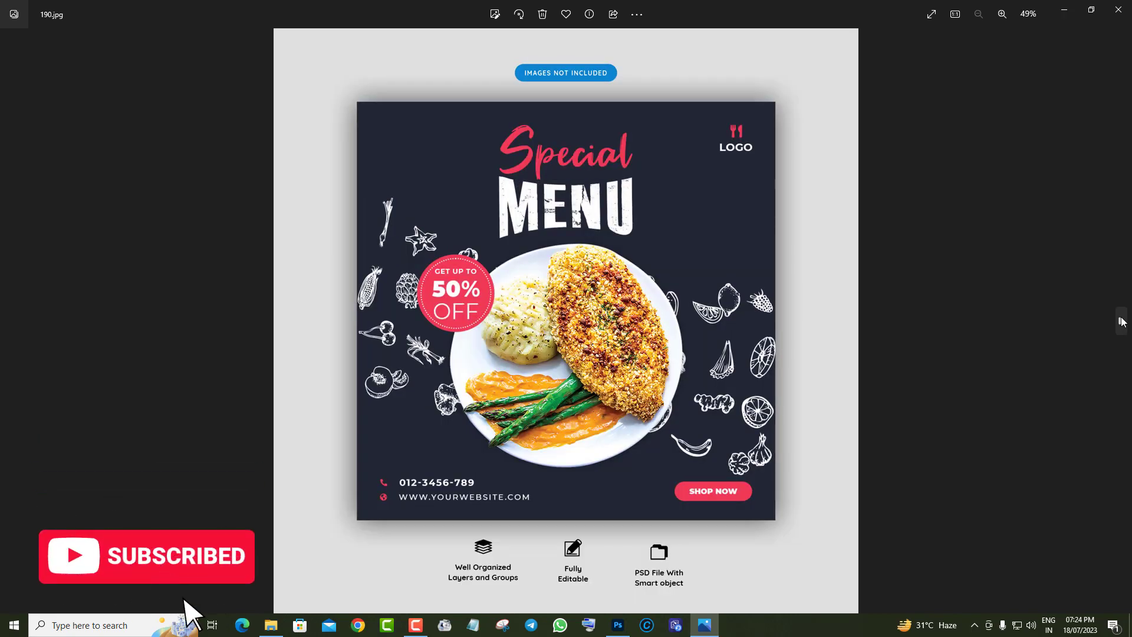
{"action": "left_click", "coordinate": [1121, 321]}
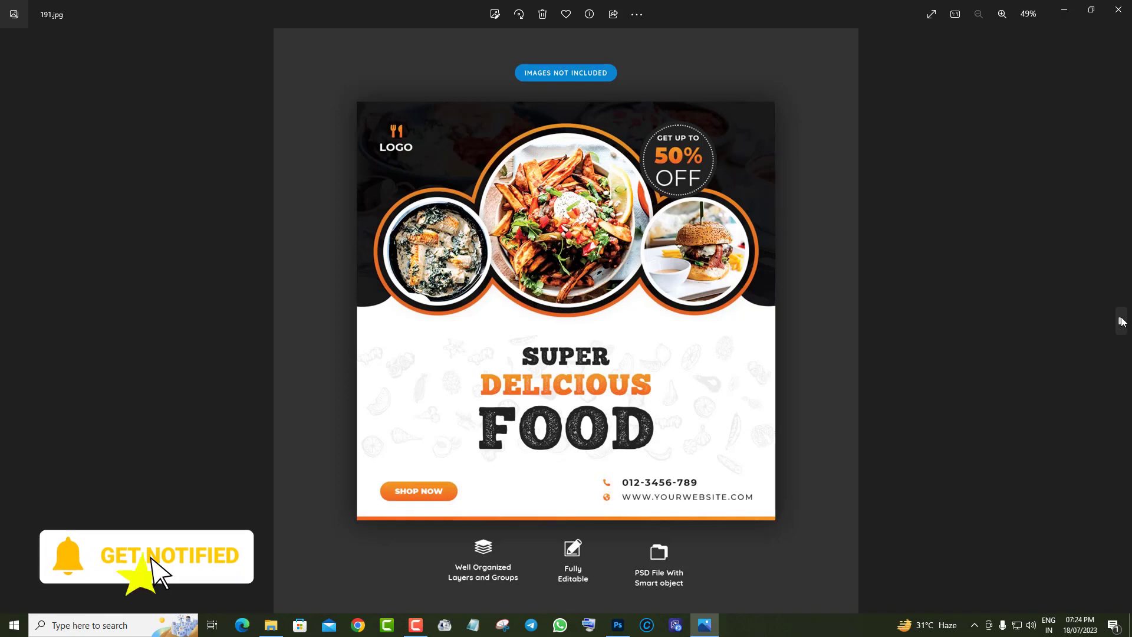
{"action": "left_click", "coordinate": [1121, 321]}
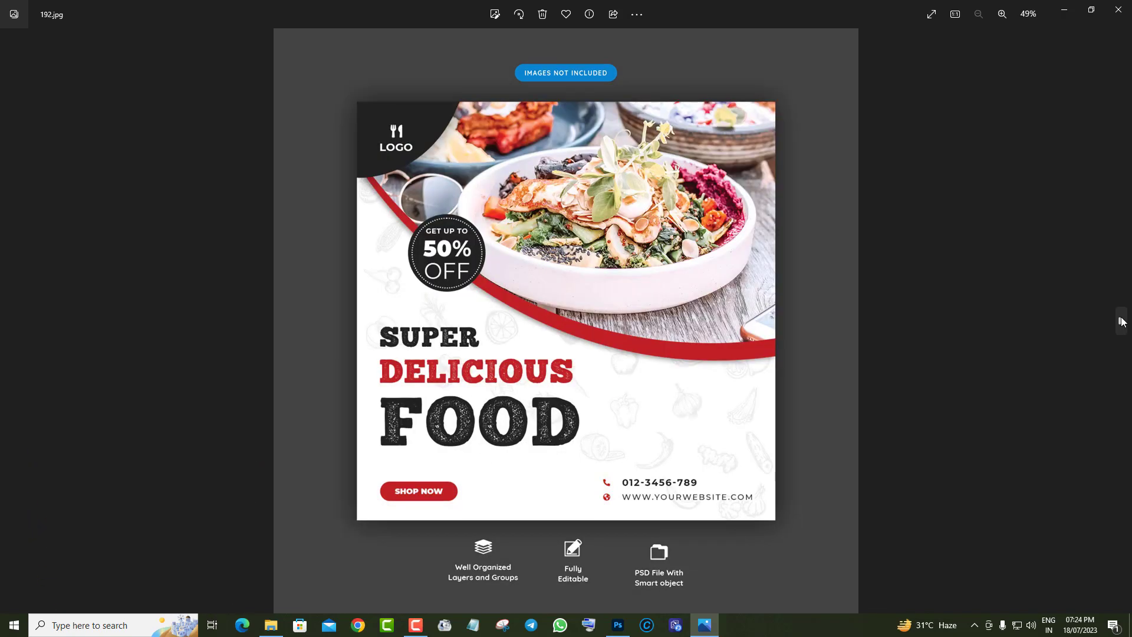
{"action": "left_click", "coordinate": [1120, 321]}
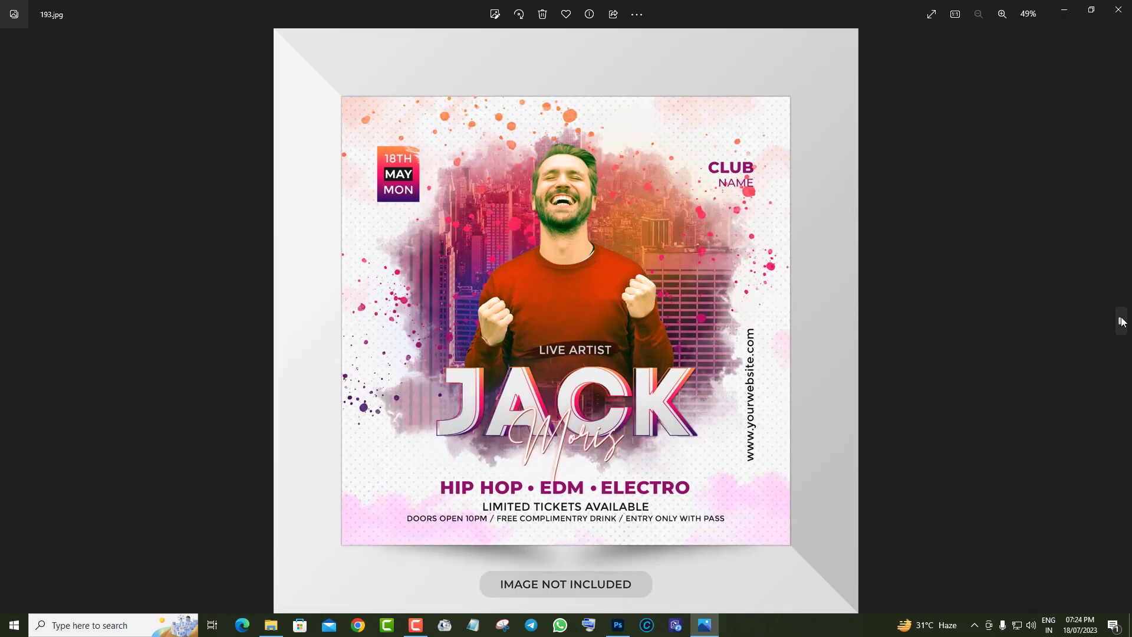
{"action": "left_click", "coordinate": [1120, 321]}
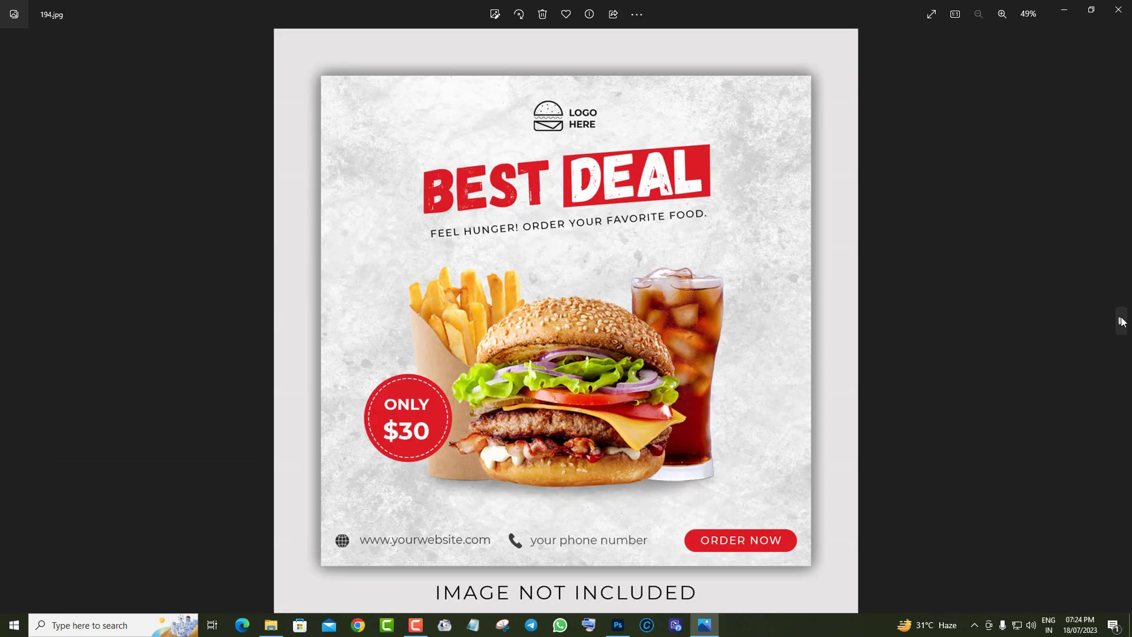
{"action": "left_click", "coordinate": [1121, 321]}
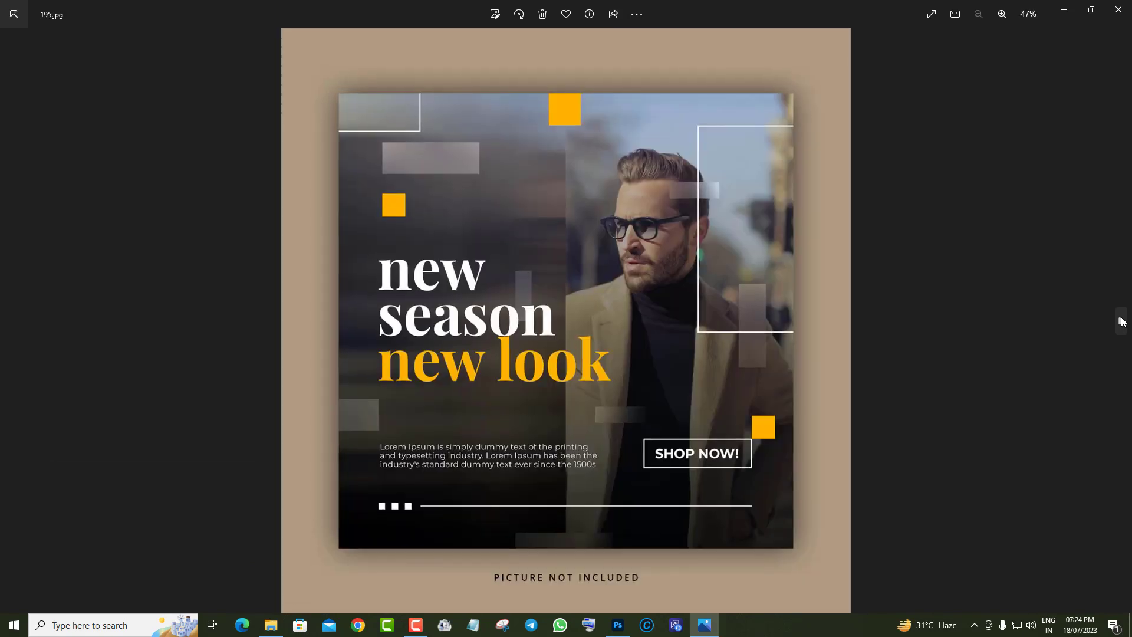
{"action": "left_click", "coordinate": [1120, 322]}
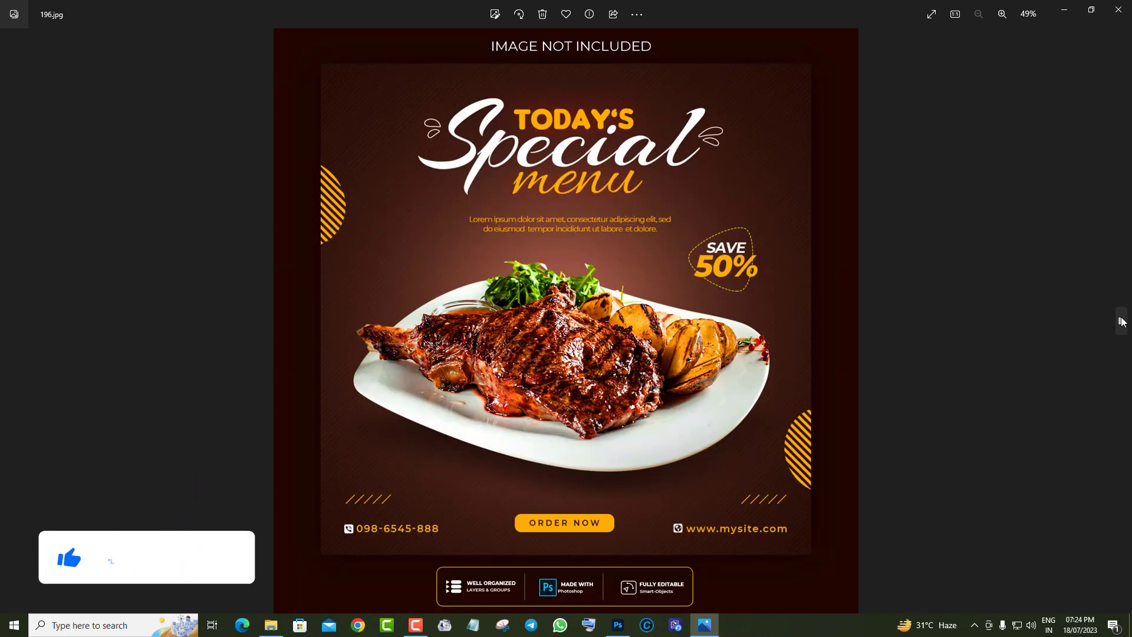
{"action": "left_click", "coordinate": [1121, 322]}
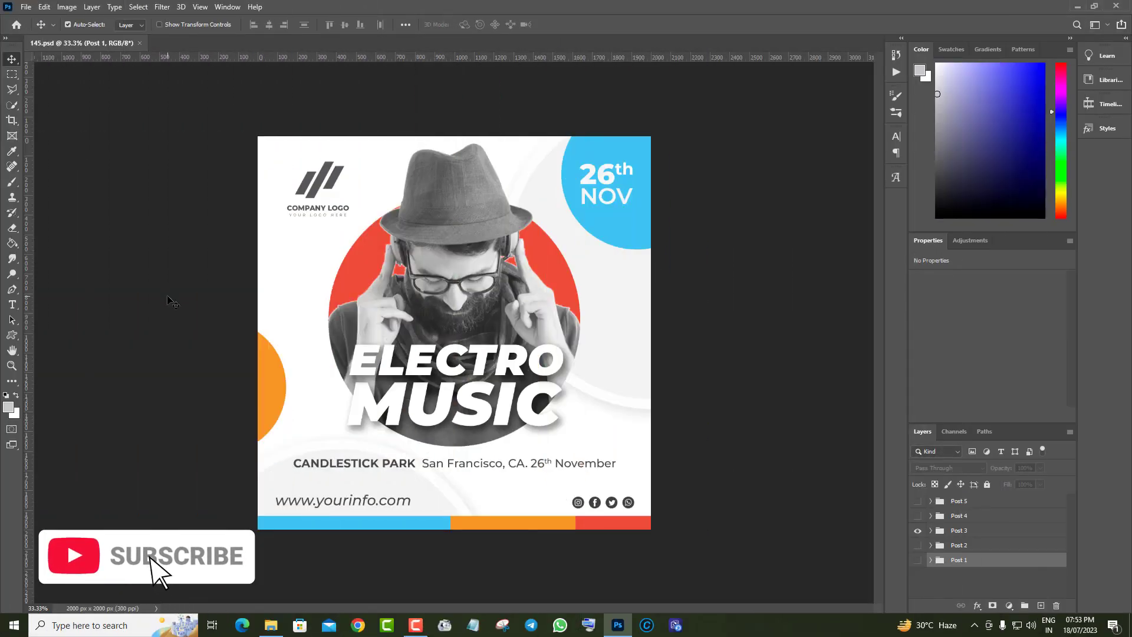
Preview the designs in 145.psd by showing the Post 5 to Post 1 groups one at a time, ending with only Post 3 visible.
{"action": "left_click", "coordinate": [918, 532]}
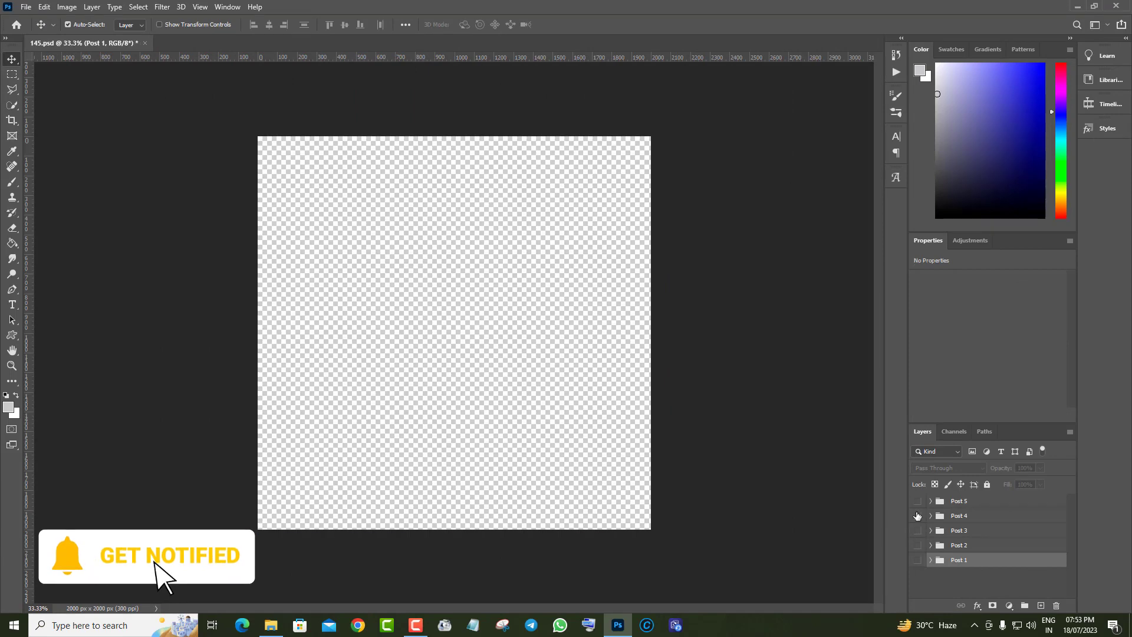
{"action": "left_click", "coordinate": [918, 502]}
{"action": "left_click", "coordinate": [917, 501]}
{"action": "left_click", "coordinate": [917, 515]}
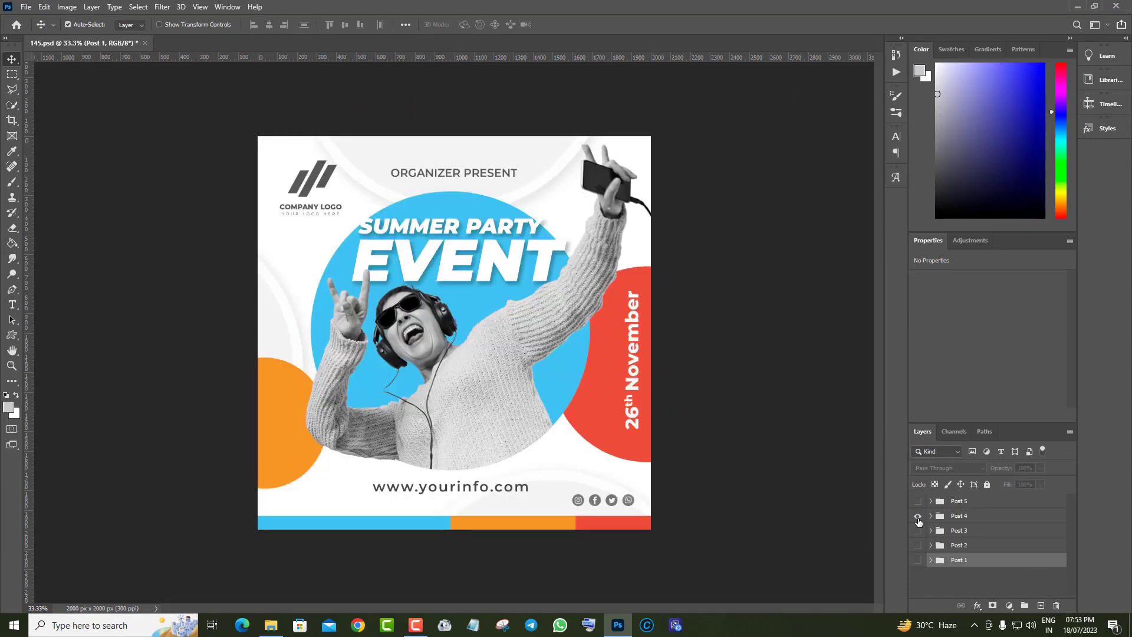
{"action": "left_click", "coordinate": [917, 516]}
{"action": "left_click", "coordinate": [917, 530]}
{"action": "left_click", "coordinate": [918, 530]}
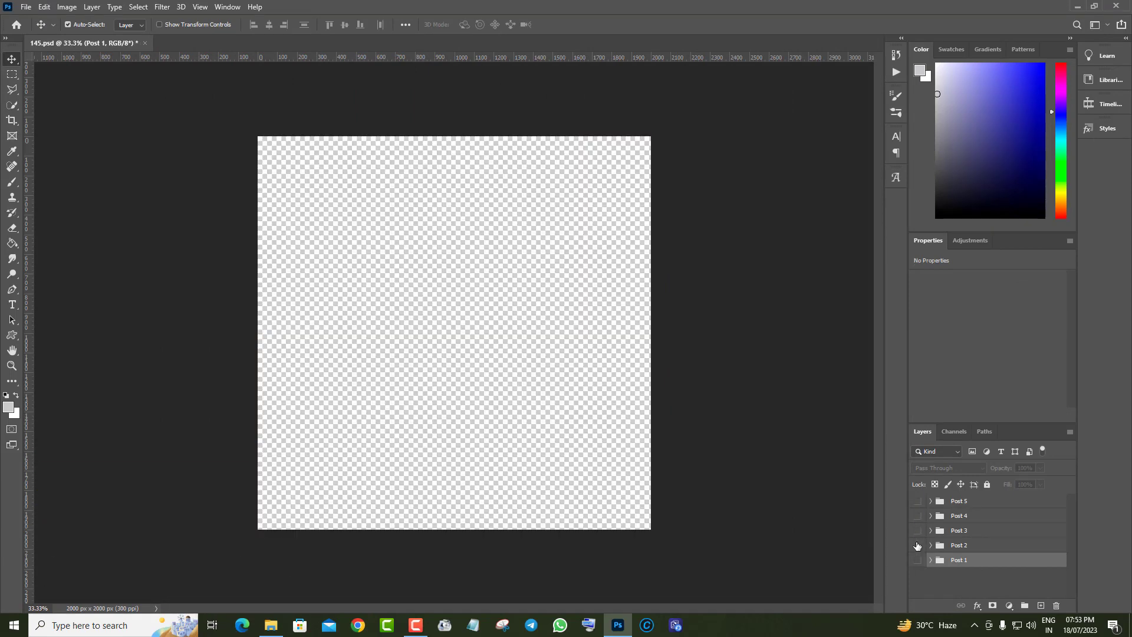
{"action": "left_click", "coordinate": [917, 545]}
{"action": "left_click", "coordinate": [918, 545]}
{"action": "left_click", "coordinate": [917, 560]}
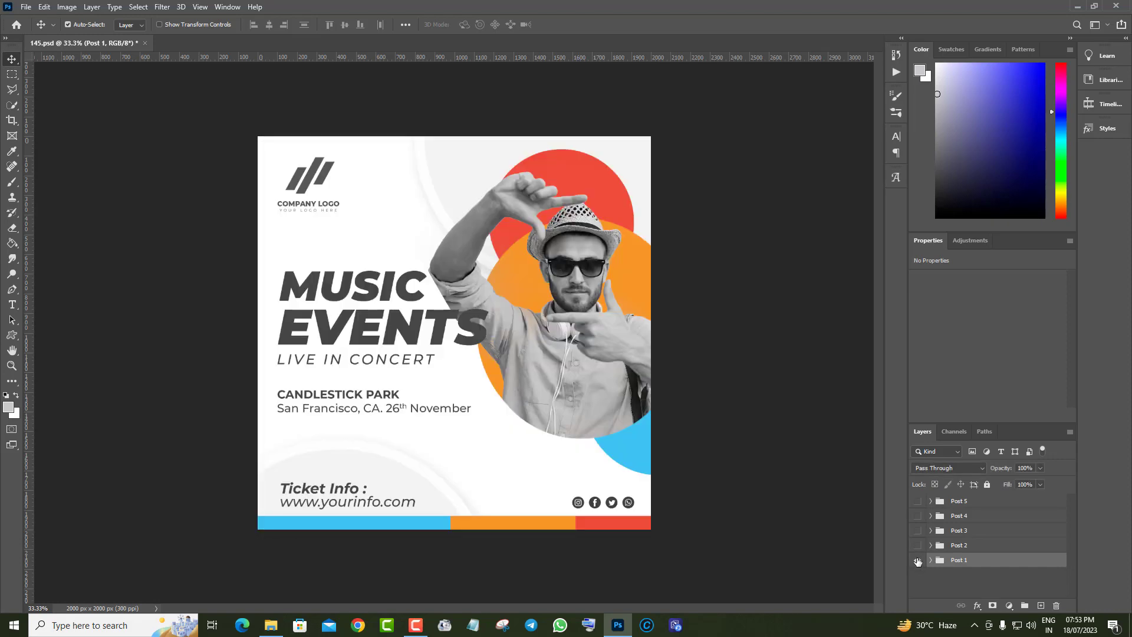
{"action": "left_click", "coordinate": [917, 560]}
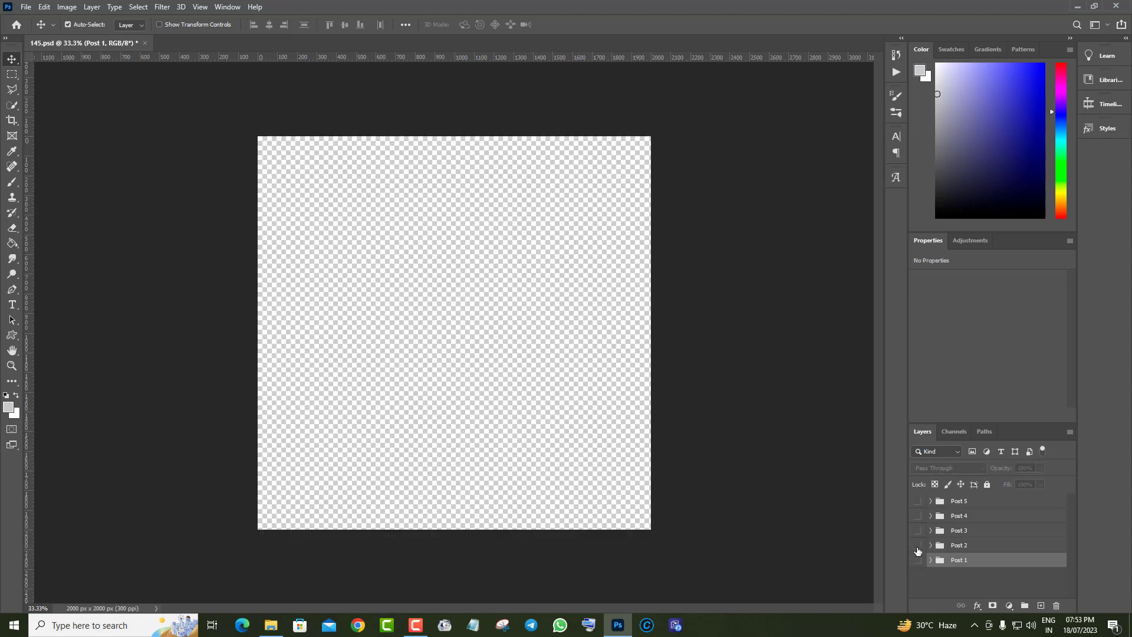
{"action": "left_click", "coordinate": [918, 546]}
{"action": "left_click", "coordinate": [917, 546]}
{"action": "left_click", "coordinate": [917, 530]}
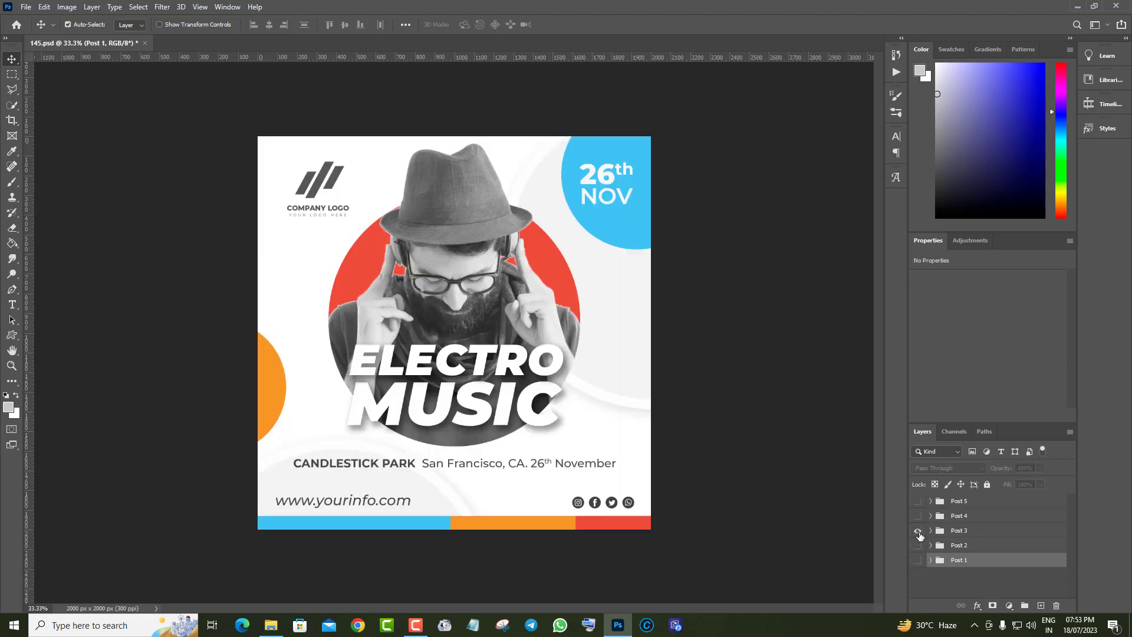
Expand the Post 3 group and its Image subgroup, check which picture the placeholder layer controls, and open its smart object for editing.
{"action": "left_click", "coordinate": [930, 532]}
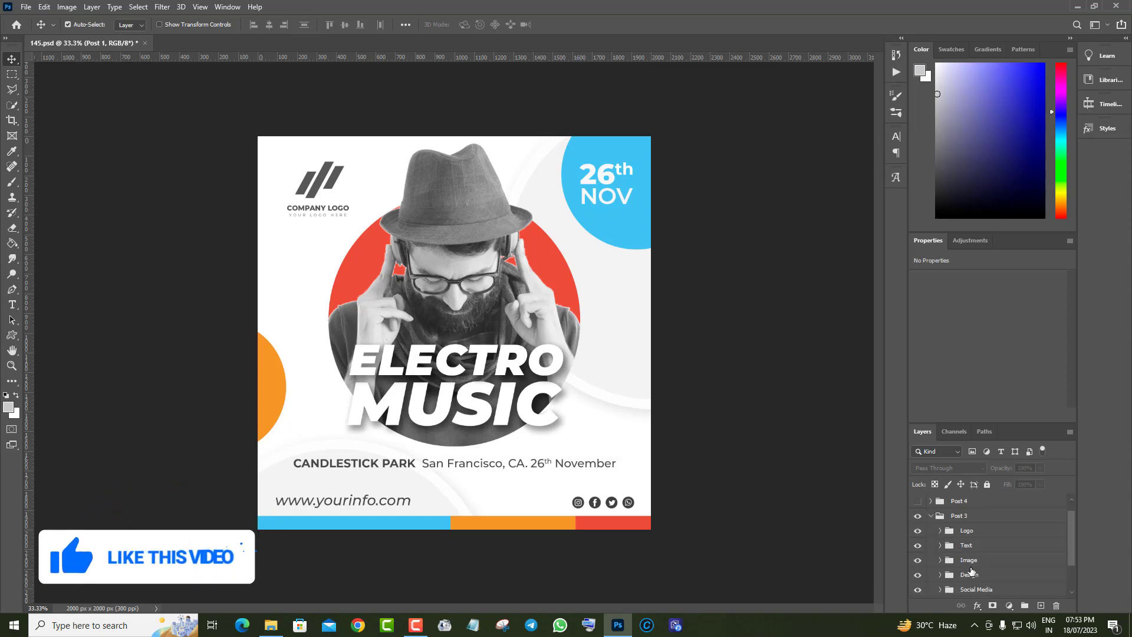
{"action": "left_click", "coordinate": [939, 546]}
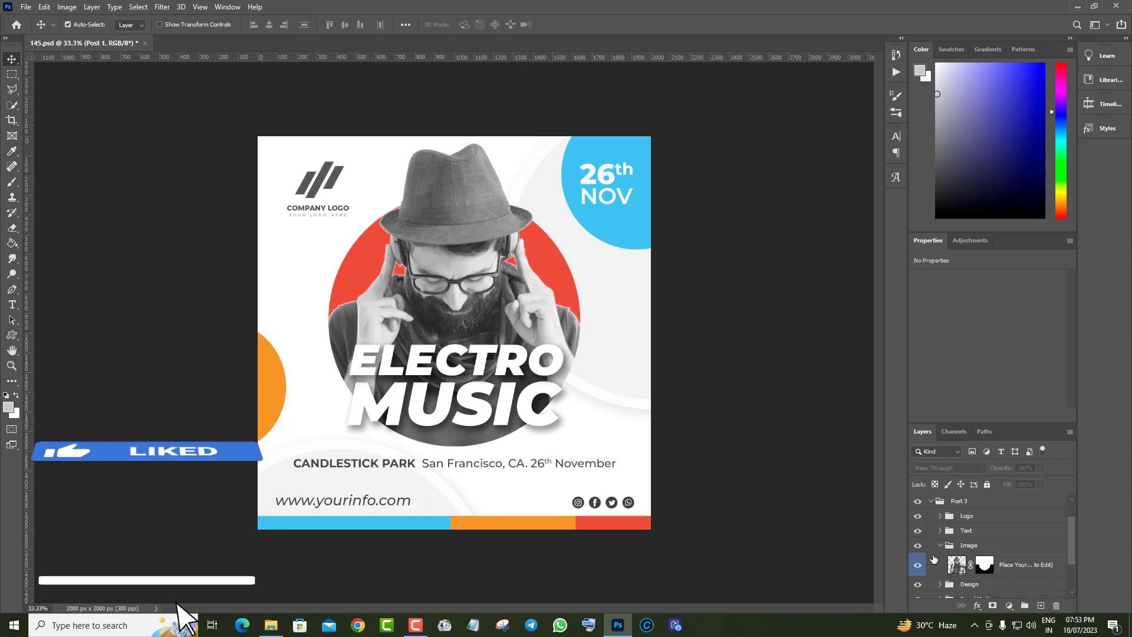
{"action": "left_click", "coordinate": [916, 565]}
{"action": "left_click", "coordinate": [917, 568]}
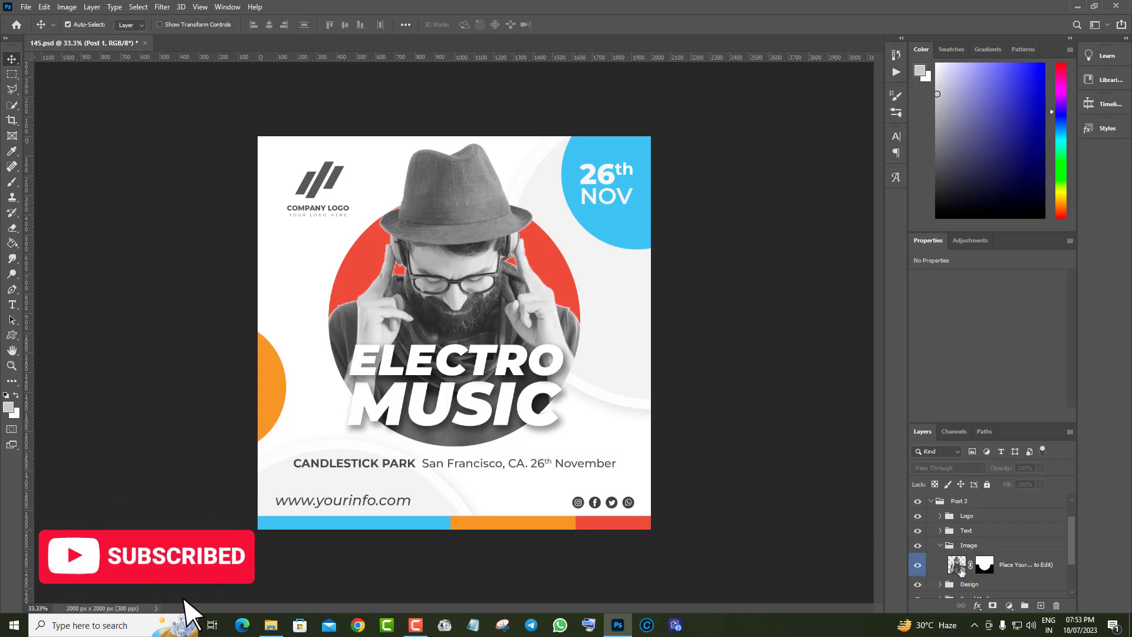
{"action": "double_click", "coordinate": [956, 566]}
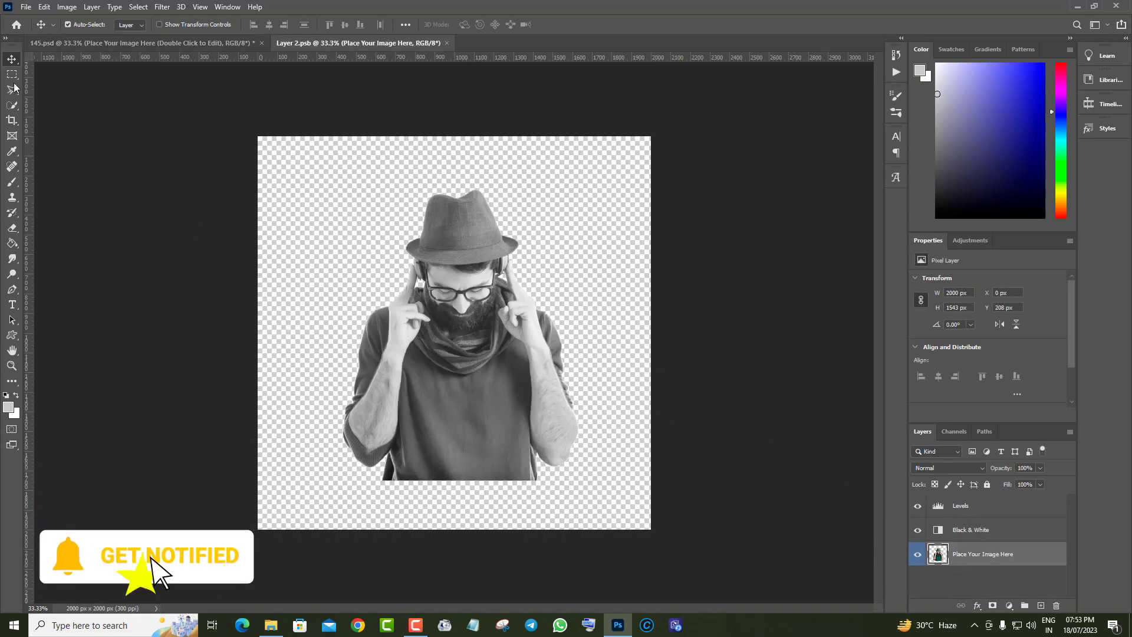
Open the replacement photo man-2434136.jpg as a separate document.
{"action": "left_click", "coordinate": [26, 8]}
{"action": "left_click", "coordinate": [32, 32]}
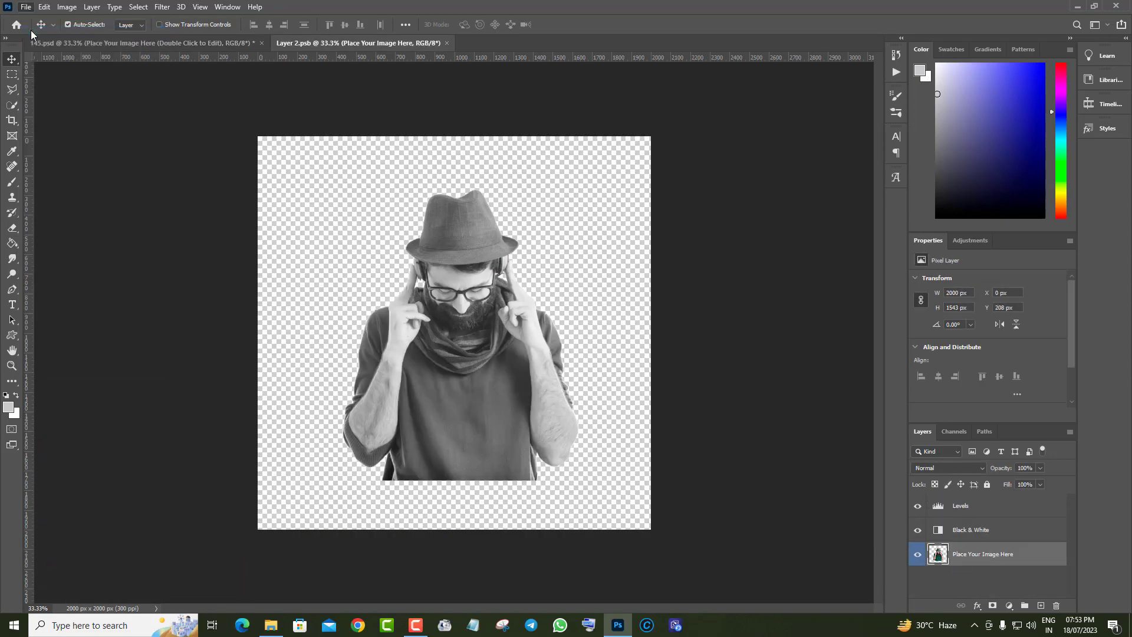
{"action": "double_click", "coordinate": [473, 295]}
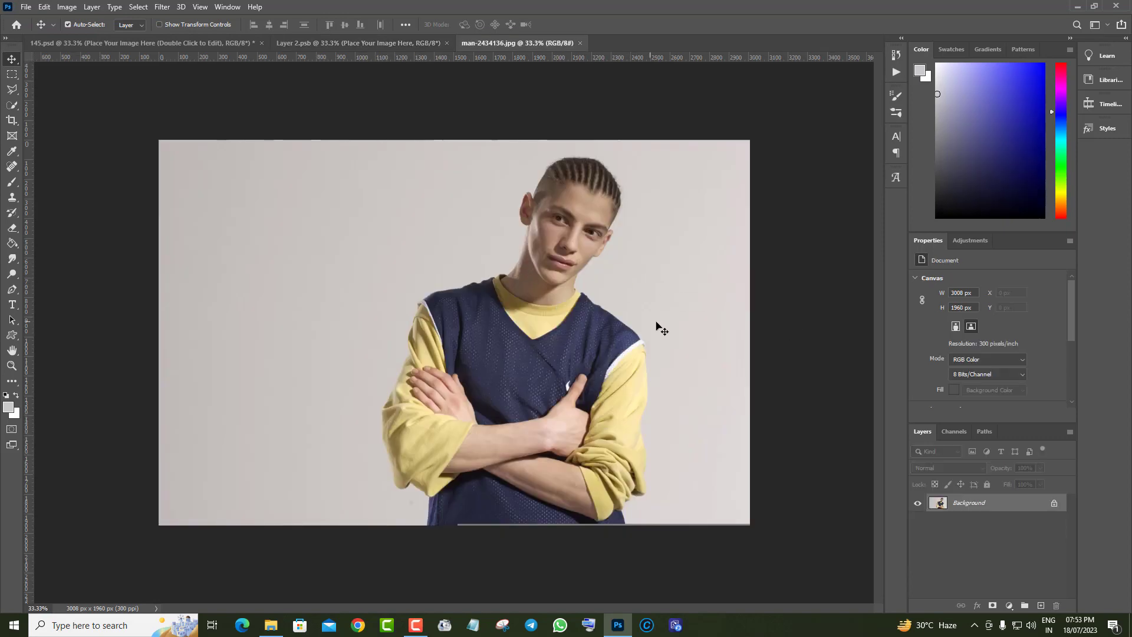
Cut the man out of his background and place the cut-out in Layer 2.psb, directly above the Place Your Image Here layer.
{"action": "left_click", "coordinate": [12, 106]}
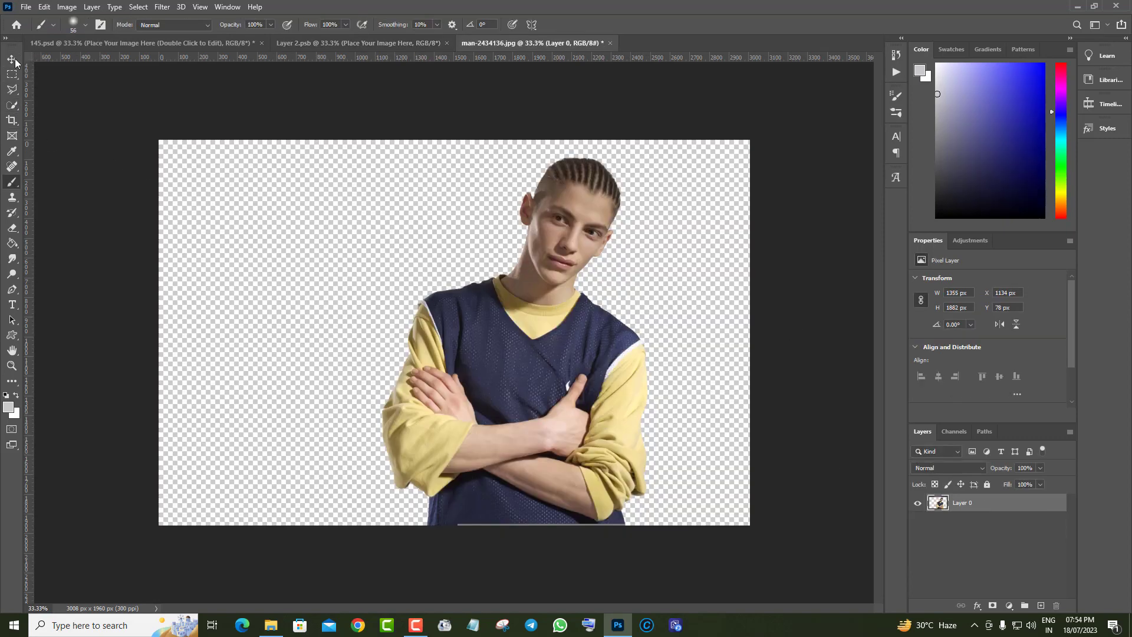
{"action": "left_click", "coordinate": [12, 60]}
{"action": "left_click_drag", "start_coordinate": [613, 194], "coordinate": [459, 302]}
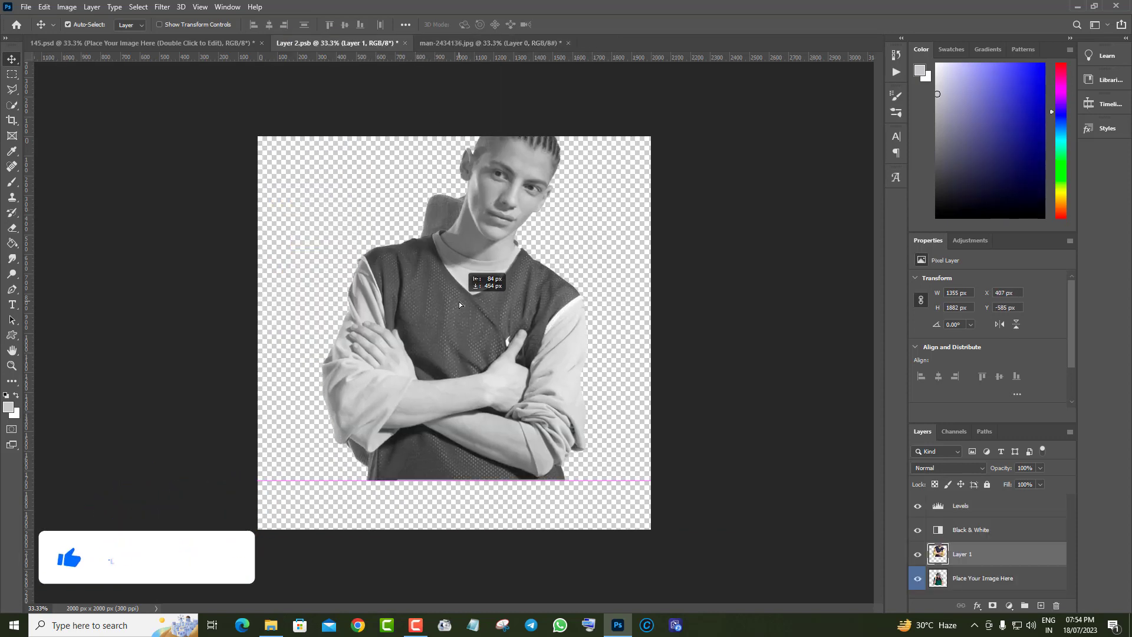
Scale the new man to about 1066 × 1482 px, position him over the original figure, and hide the Place Your Image Here layer.
{"action": "left_click", "coordinate": [44, 7]}
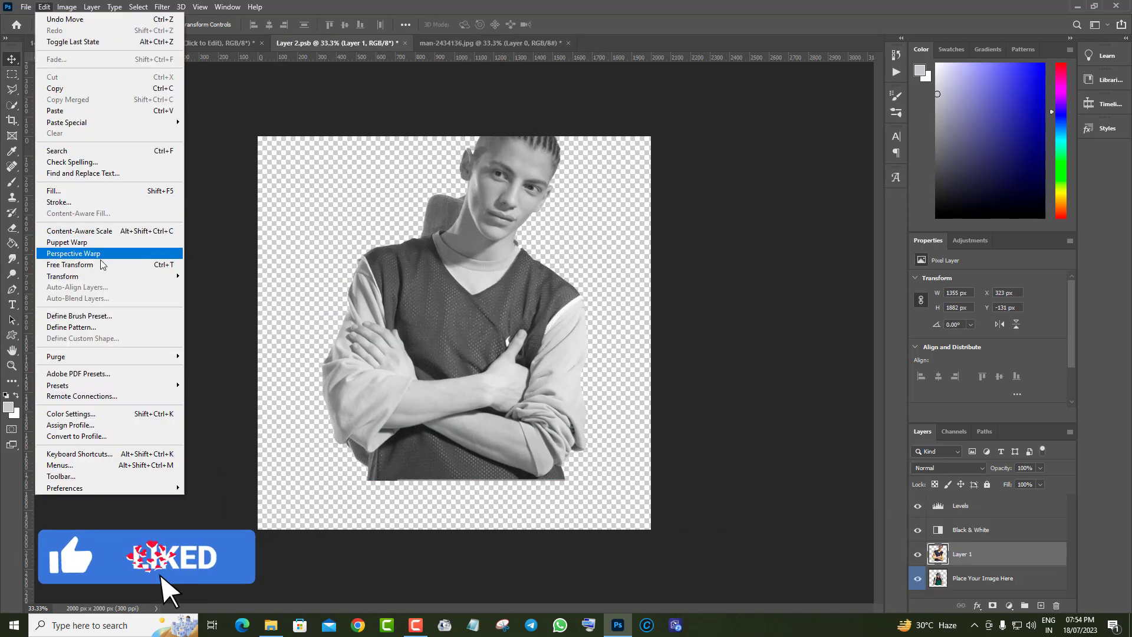
{"action": "left_click", "coordinate": [65, 259]}
{"action": "key", "text": "Return"}
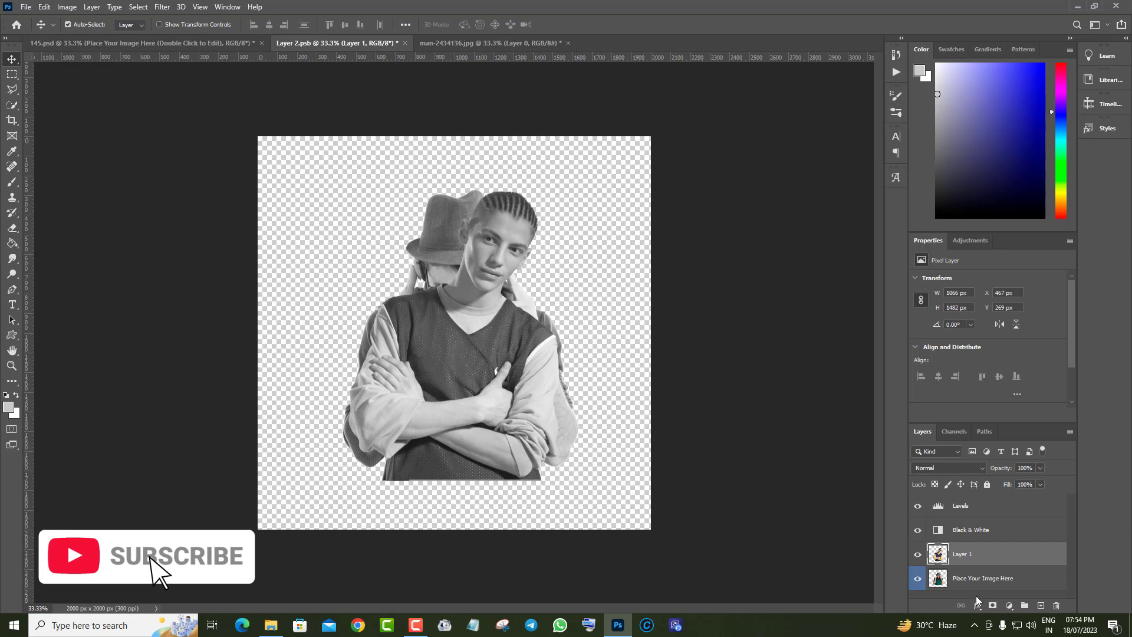
{"action": "left_click", "coordinate": [917, 578]}
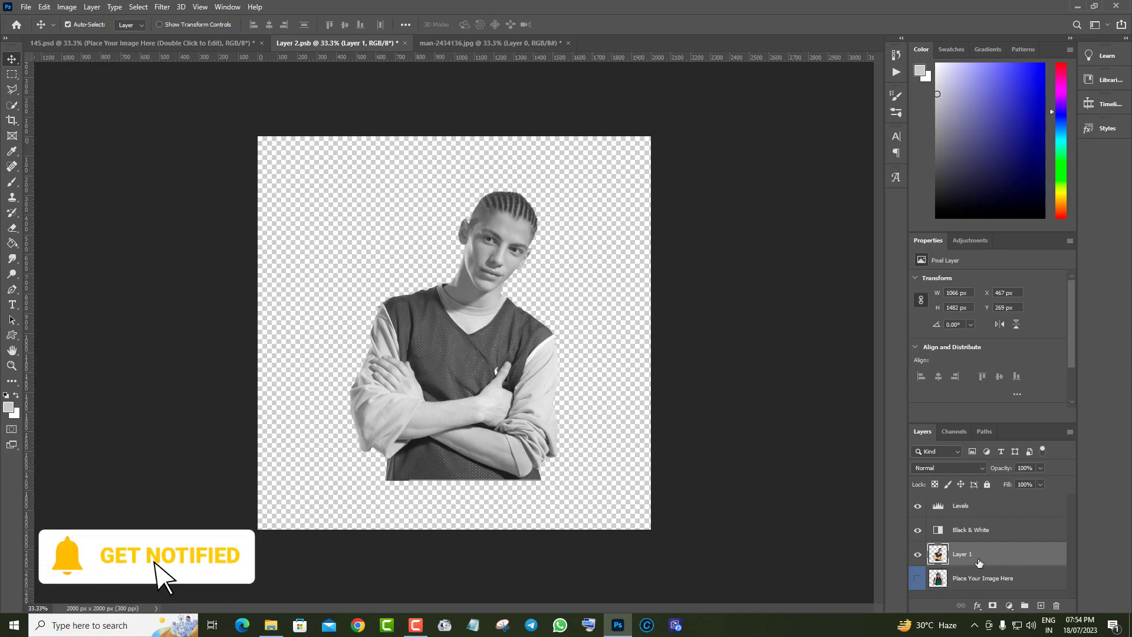
Close the man-2434136.jpg document without saving its changes.
{"action": "left_click", "coordinate": [568, 44]}
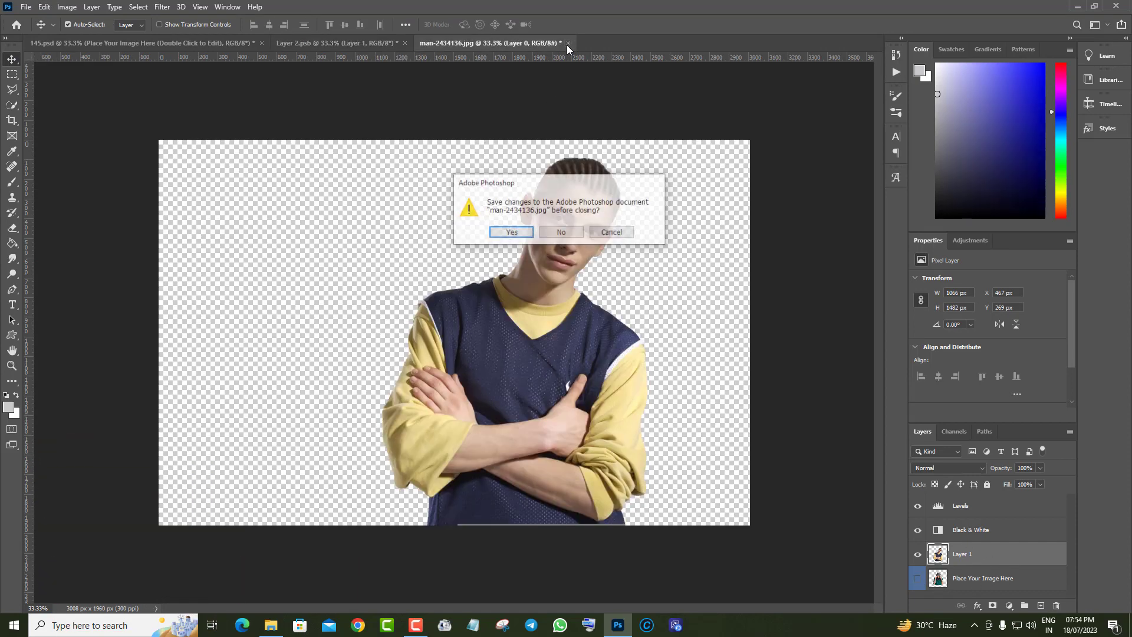
{"action": "left_click", "coordinate": [576, 231]}
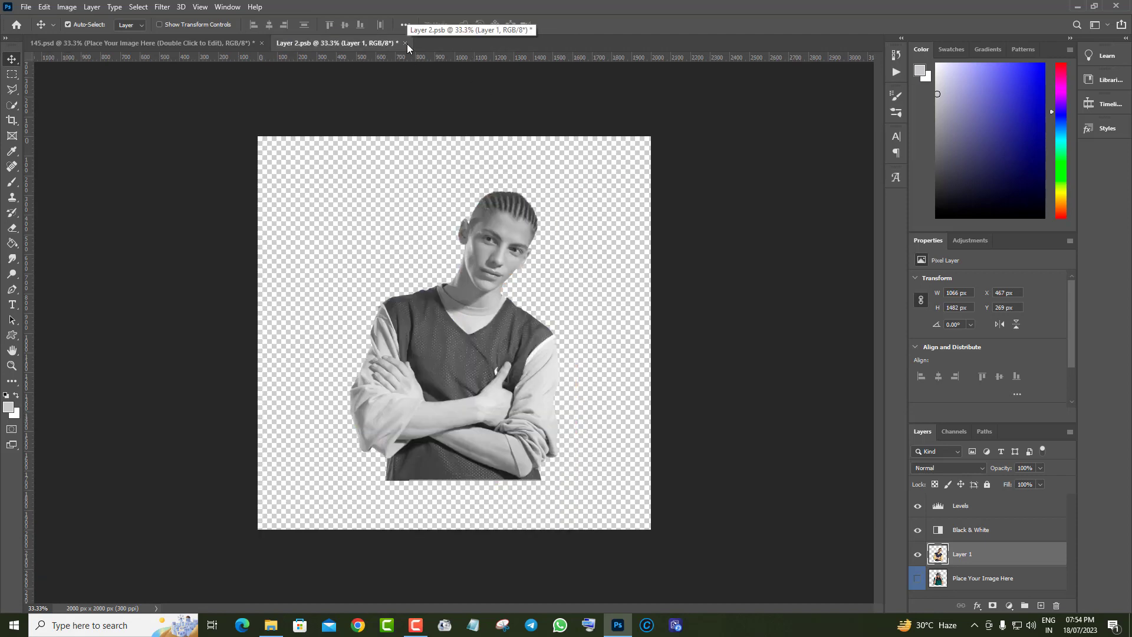
Compare the man with and without the Black & White and Levels adjustments, and close Layer 2.psb with its changes saved.
{"action": "left_click", "coordinate": [917, 531]}
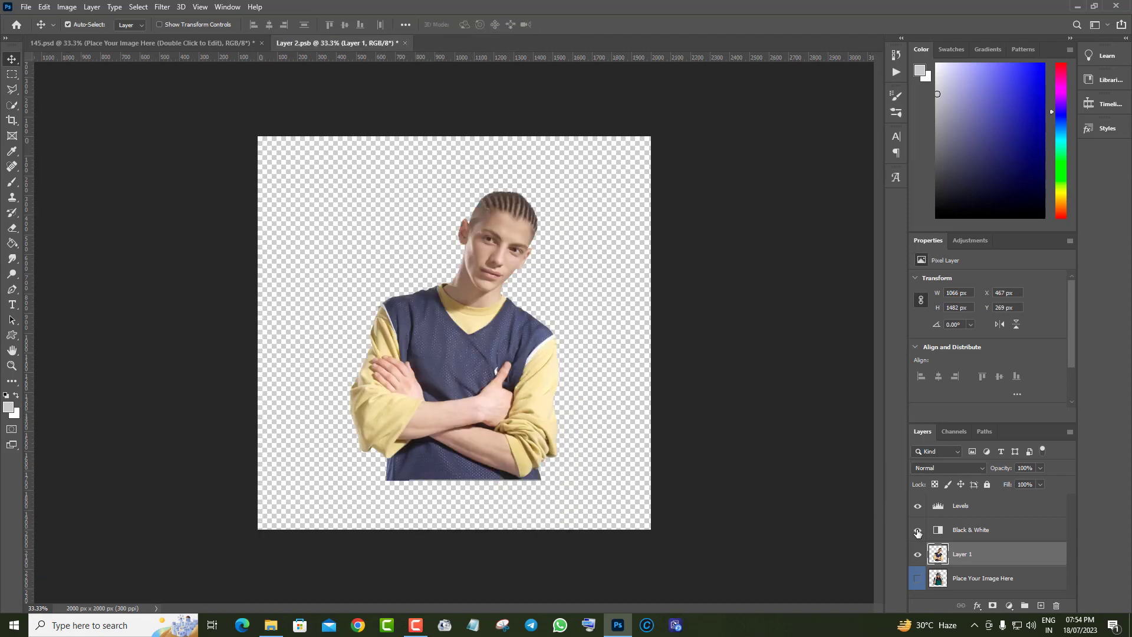
{"action": "left_click", "coordinate": [917, 529]}
{"action": "left_click", "coordinate": [917, 507]}
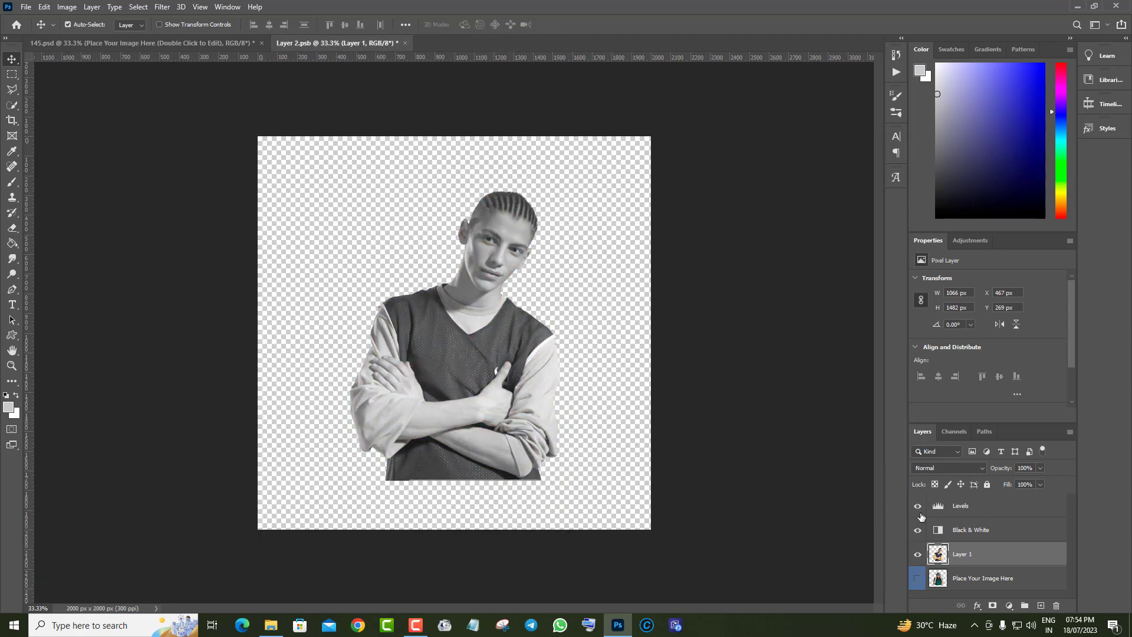
{"action": "left_click", "coordinate": [405, 43]}
{"action": "left_click", "coordinate": [500, 231]}
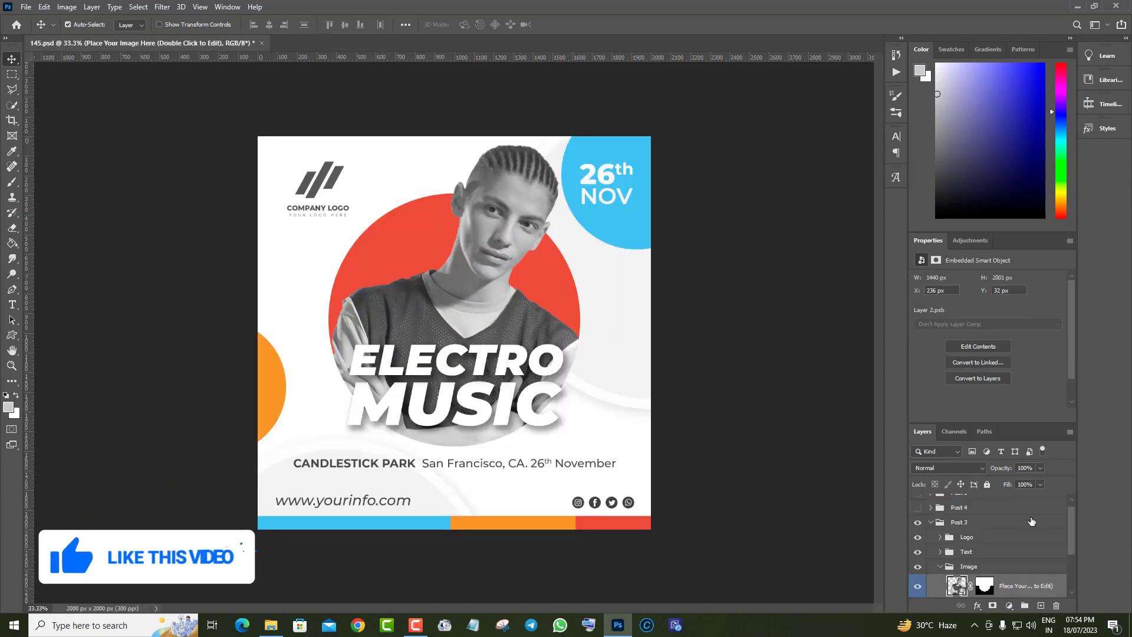
Disable the layer mask on Post 3's Place Your Image Here layer to see its effect, and enable it again.
{"action": "scroll", "coordinate": [1036, 535], "scroll_direction": "down", "scroll_amount": 1}
{"action": "right_click", "coordinate": [984, 526]}
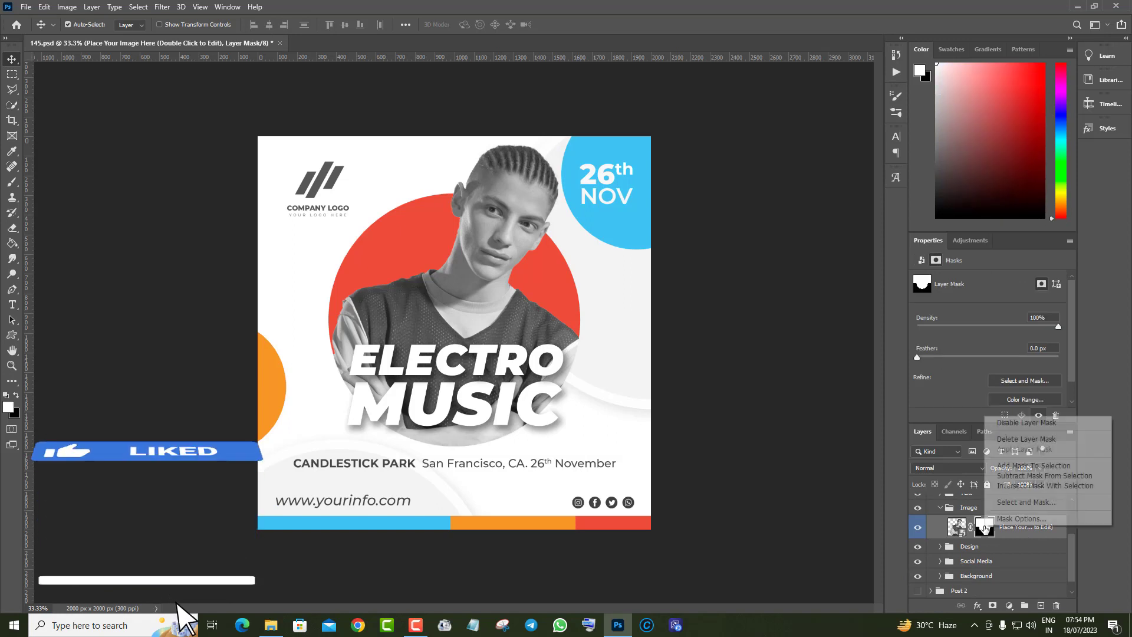
{"action": "left_click", "coordinate": [1008, 423]}
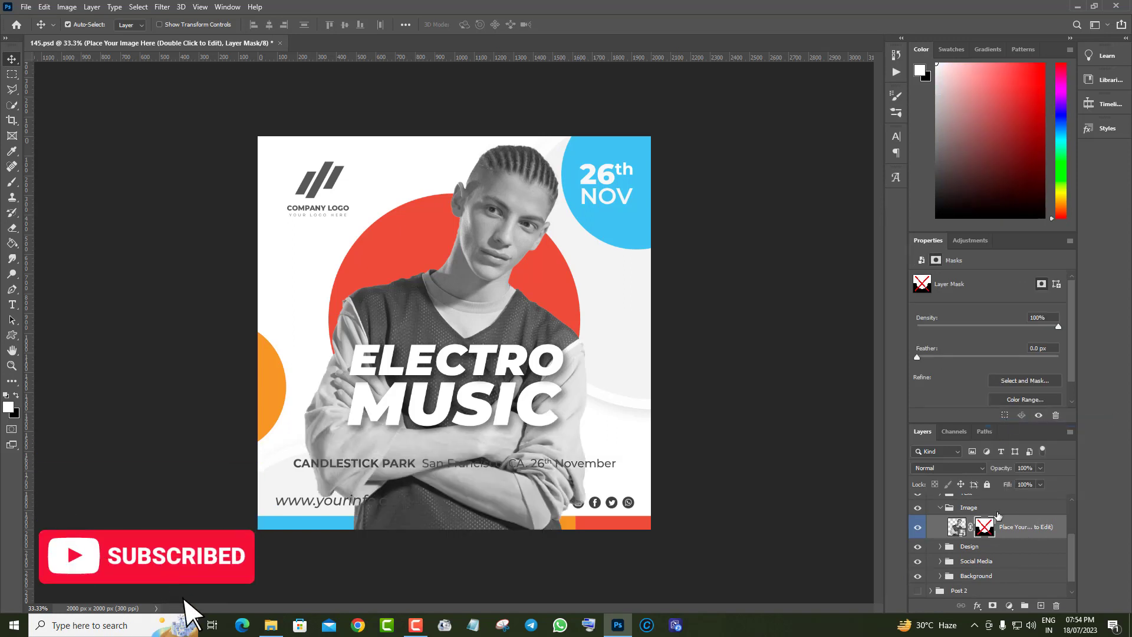
{"action": "right_click", "coordinate": [983, 526]}
{"action": "left_click", "coordinate": [1012, 422]}
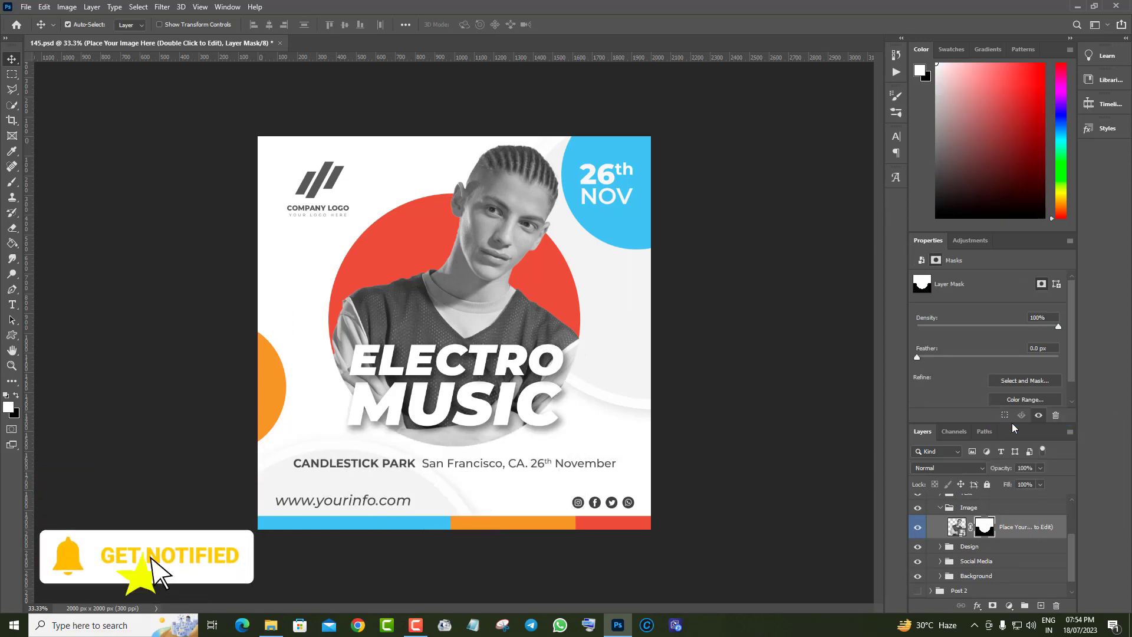
Reopen the image smart object, hide its Black & White adjustment layer, and close Layer 2.psb with the change saved.
{"action": "scroll", "coordinate": [1041, 566], "scroll_direction": "down", "scroll_amount": 1}
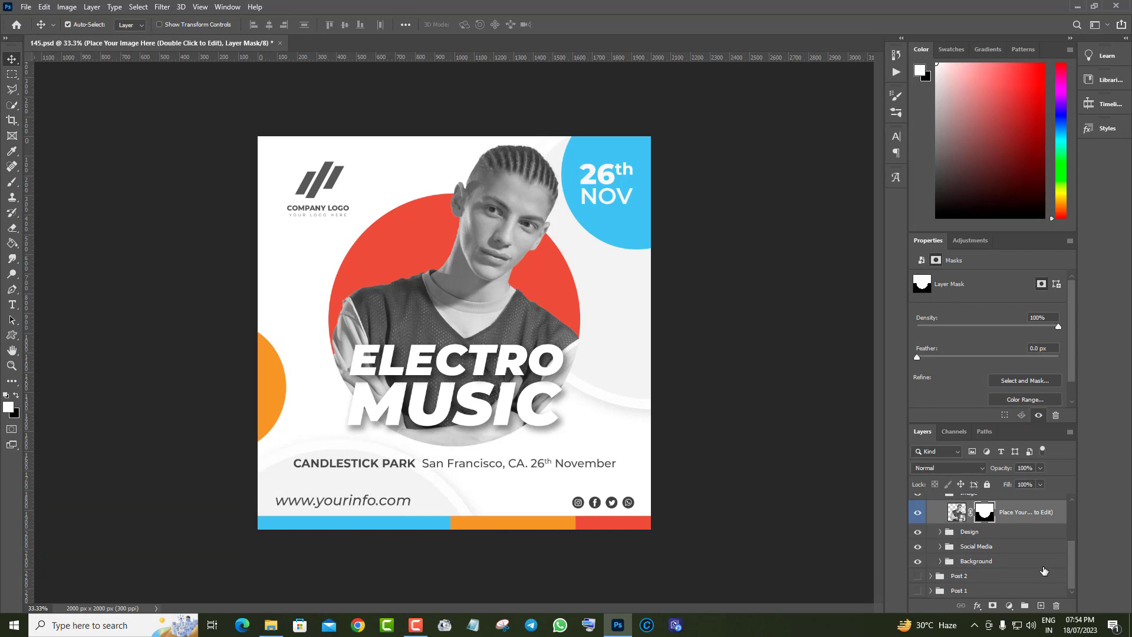
{"action": "double_click", "coordinate": [958, 513]}
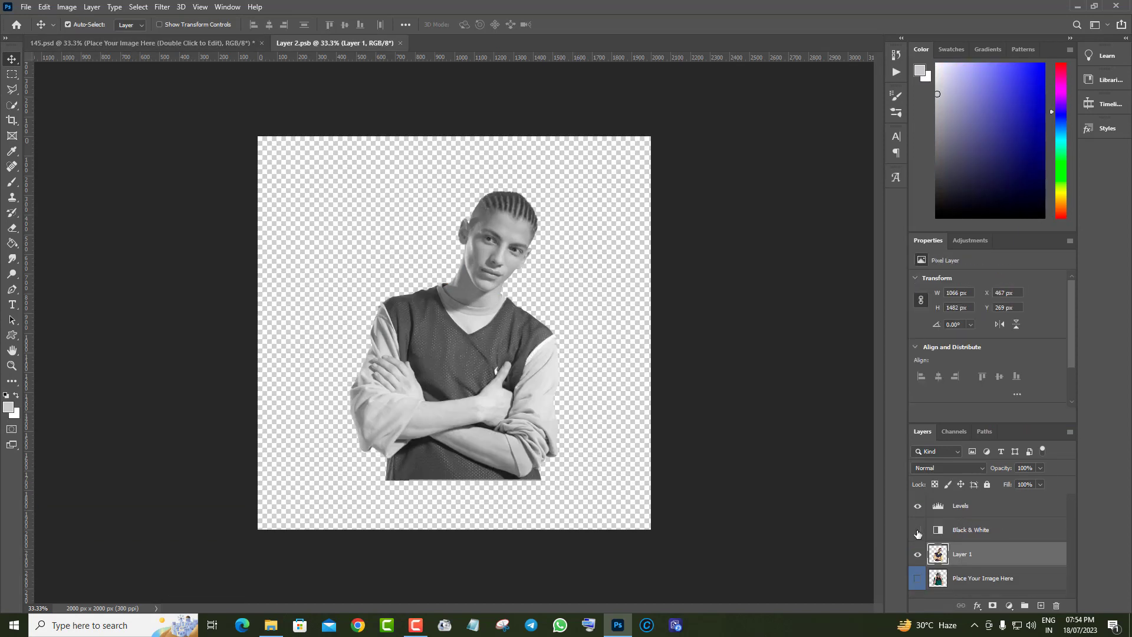
{"action": "left_click", "coordinate": [917, 530]}
{"action": "left_click", "coordinate": [405, 43]}
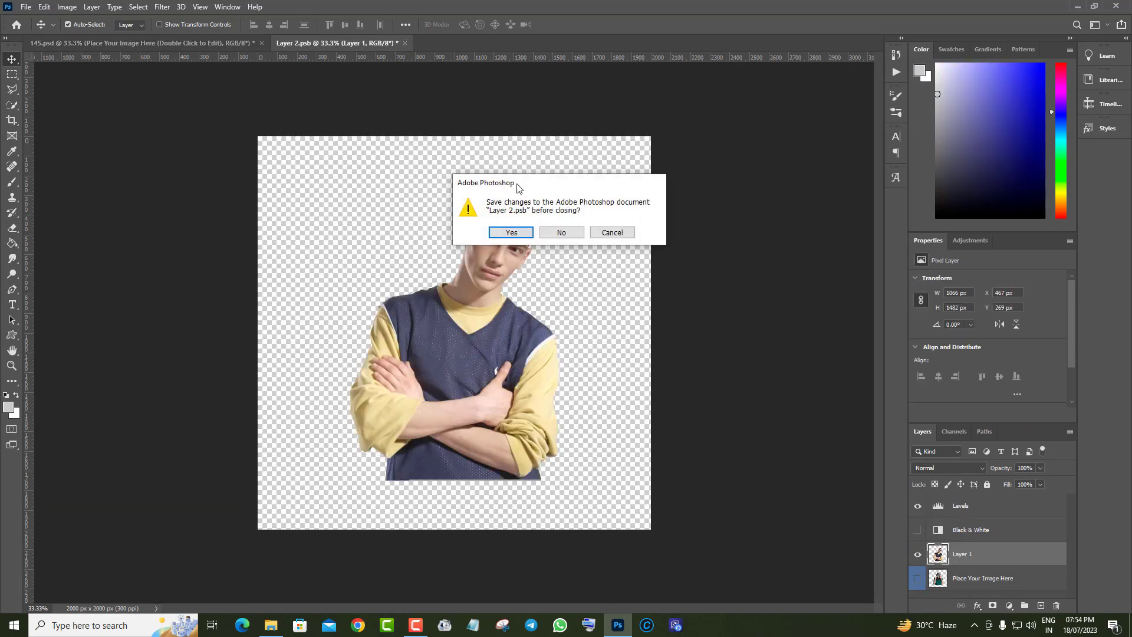
{"action": "left_click", "coordinate": [509, 233]}
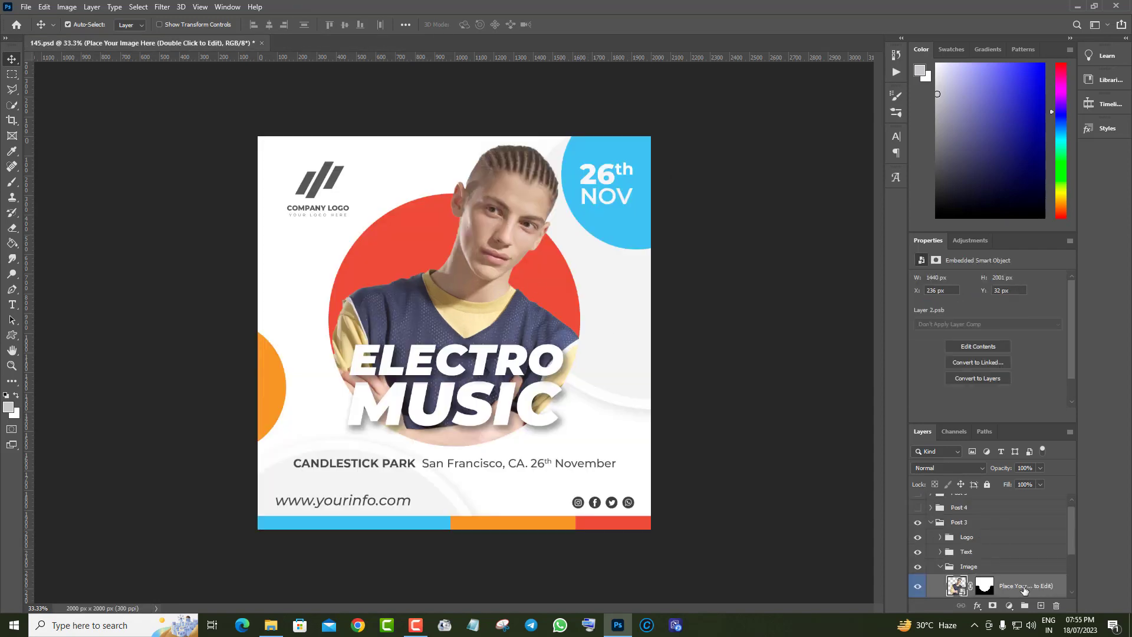
Try pink and the artwork's red, blue and orange as the fill colour in Post 3's Background group, and cancel the change.
{"action": "scroll", "coordinate": [1023, 590], "scroll_direction": "down", "scroll_amount": 3}
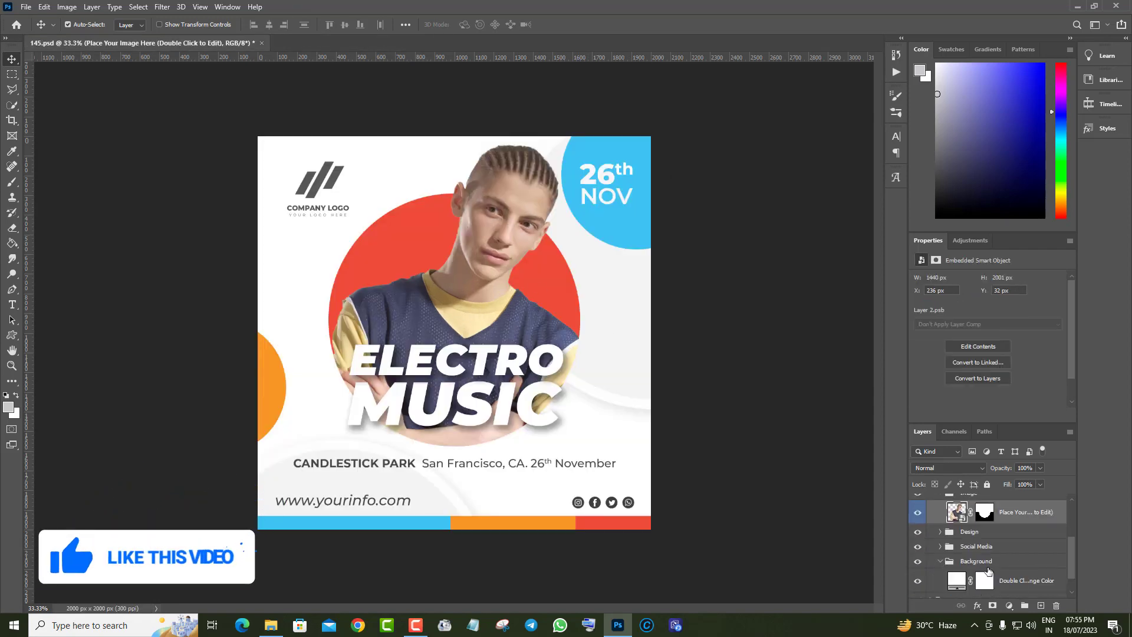
{"action": "scroll", "coordinate": [988, 569], "scroll_direction": "down", "scroll_amount": 2}
{"action": "left_click", "coordinate": [917, 556]}
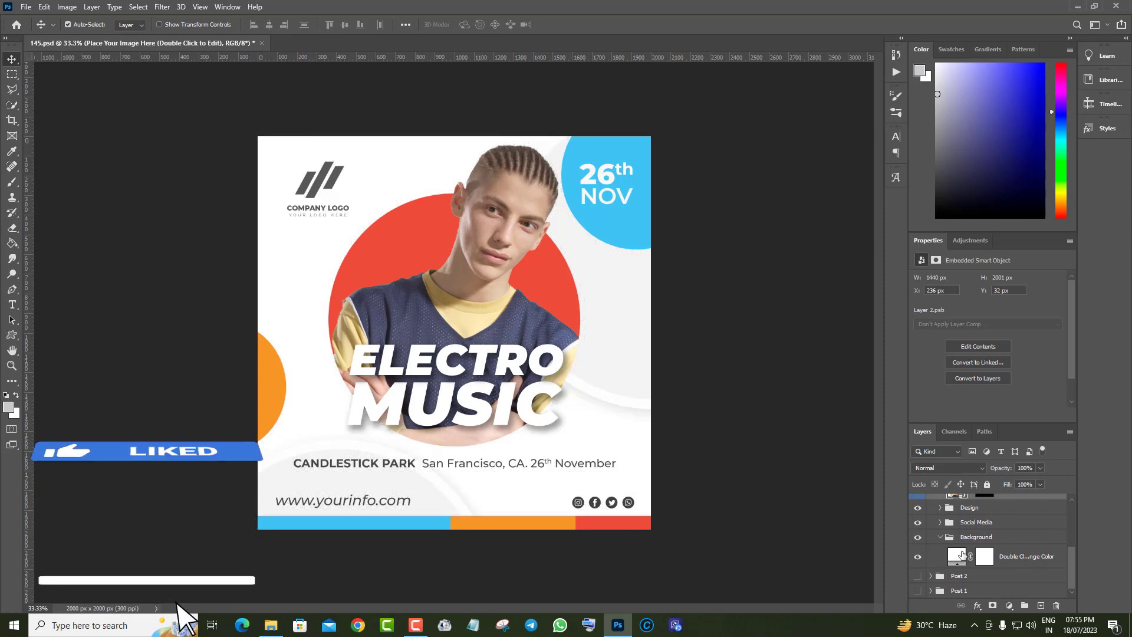
{"action": "double_click", "coordinate": [957, 556]}
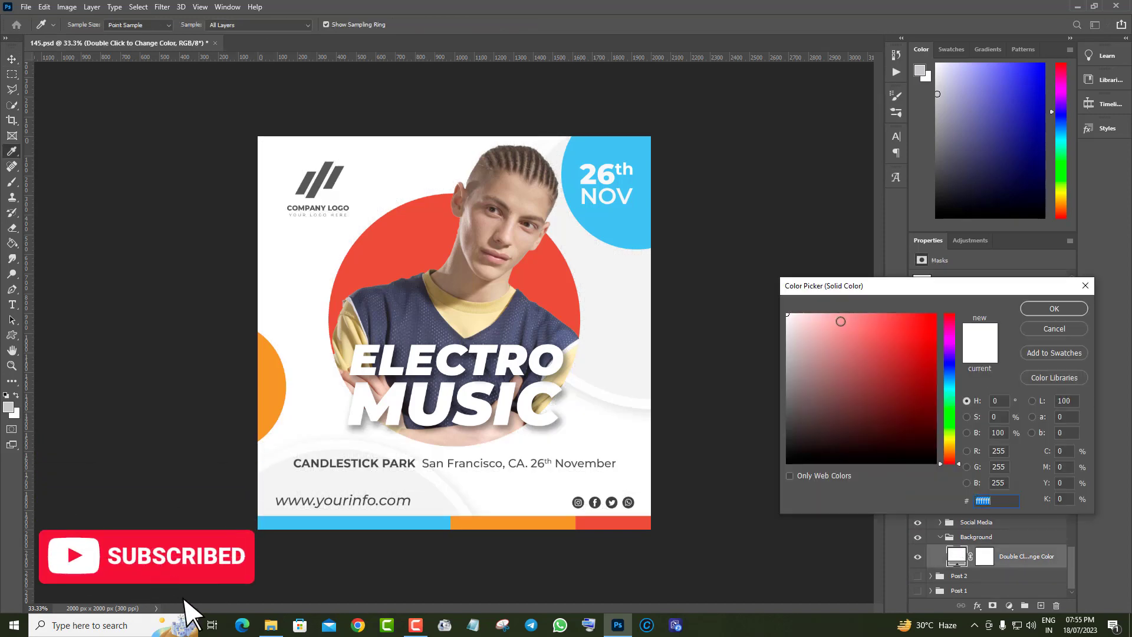
{"action": "left_click", "coordinate": [836, 320]}
{"action": "left_click", "coordinate": [560, 303]}
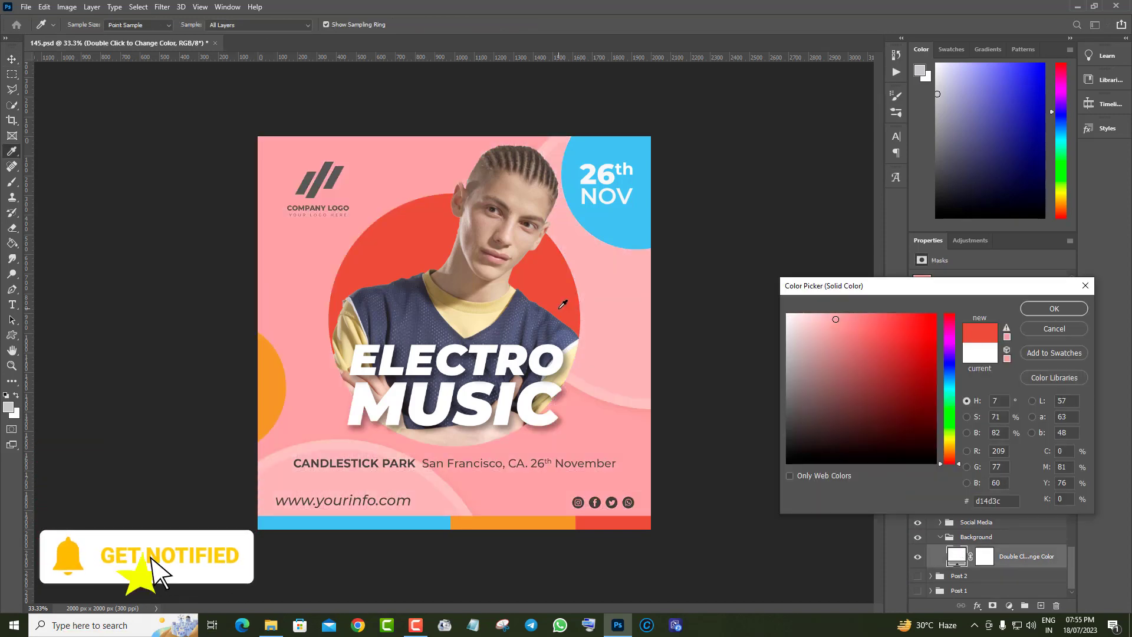
{"action": "left_click", "coordinate": [635, 239]}
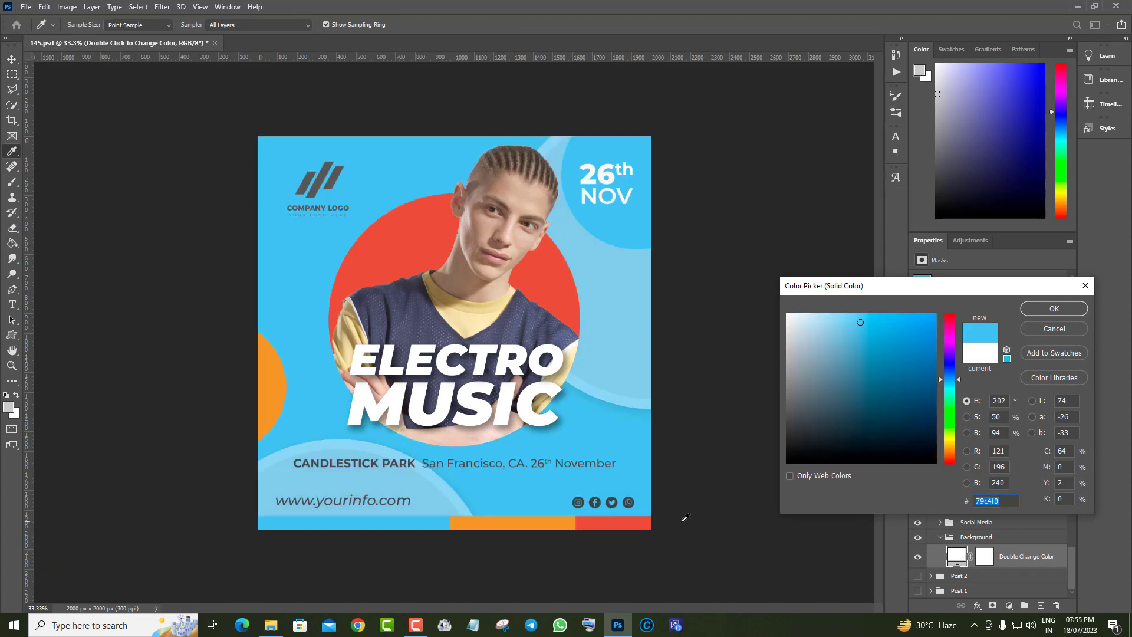
{"action": "left_click", "coordinate": [554, 525]}
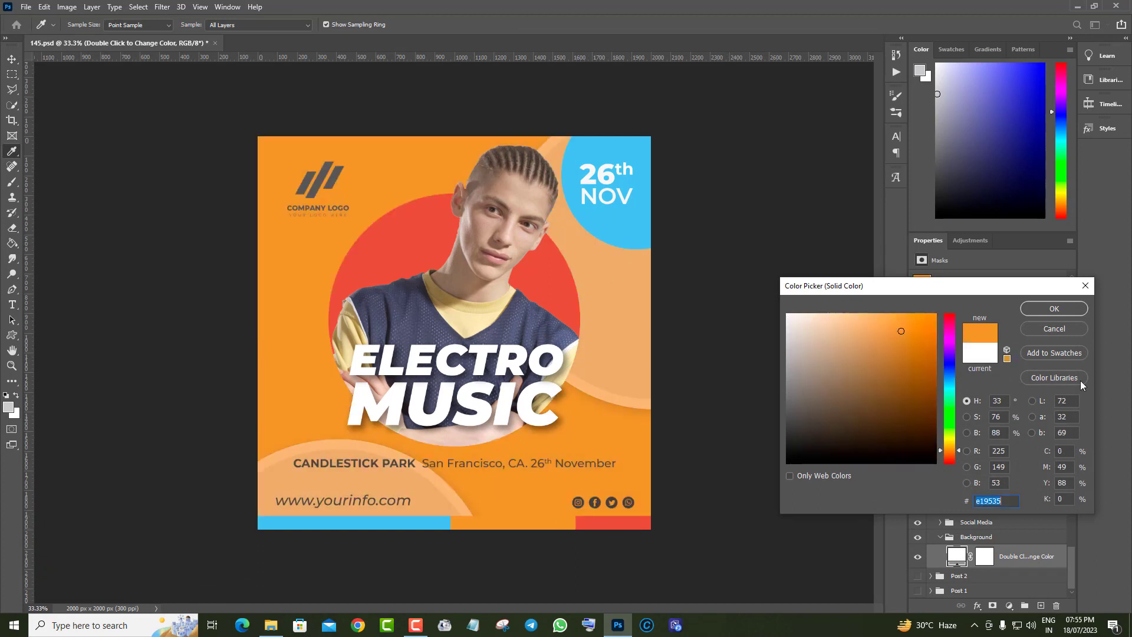
{"action": "left_click", "coordinate": [1072, 331]}
Expand Post 3's Text group and toggle the visibility of the two Title layers to check which words they control.
{"action": "scroll", "coordinate": [1015, 567], "scroll_direction": "up", "scroll_amount": 3}
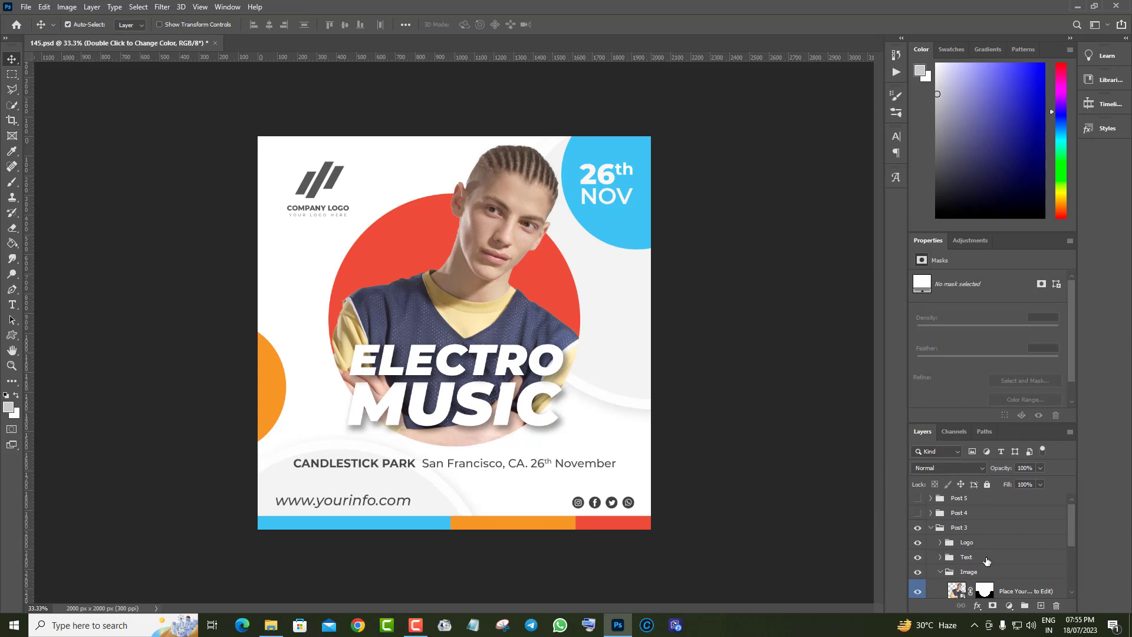
{"action": "left_click", "coordinate": [939, 557]}
{"action": "scroll", "coordinate": [974, 563], "scroll_direction": "down", "scroll_amount": 1}
{"action": "left_click", "coordinate": [918, 547]}
{"action": "left_click", "coordinate": [917, 548]}
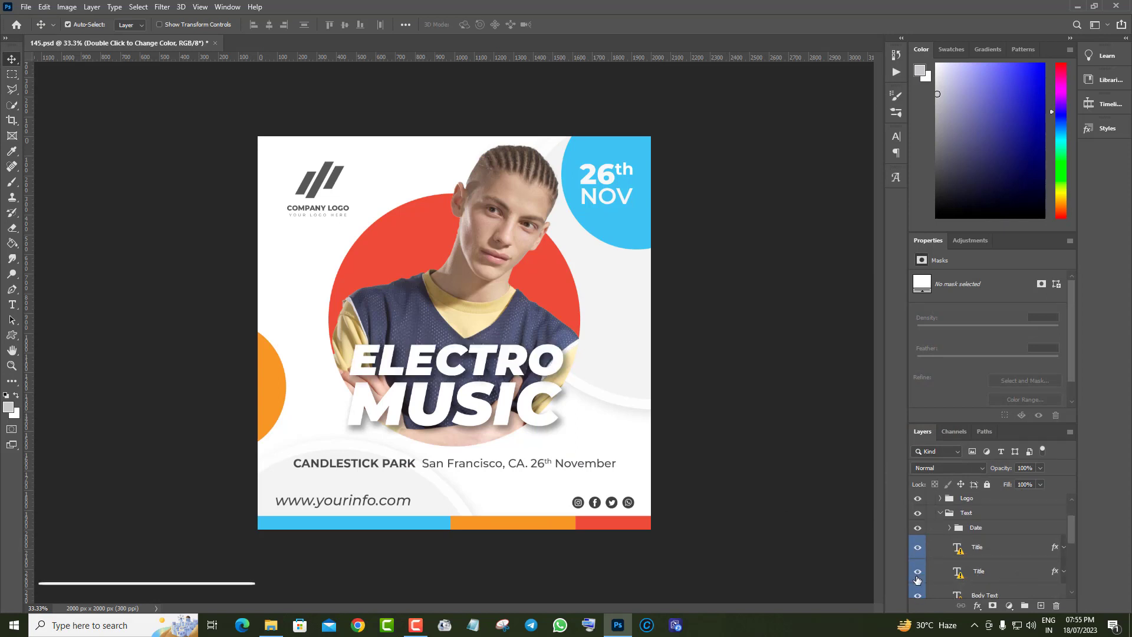
{"action": "left_click", "coordinate": [917, 572]}
{"action": "left_click", "coordinate": [918, 571]}
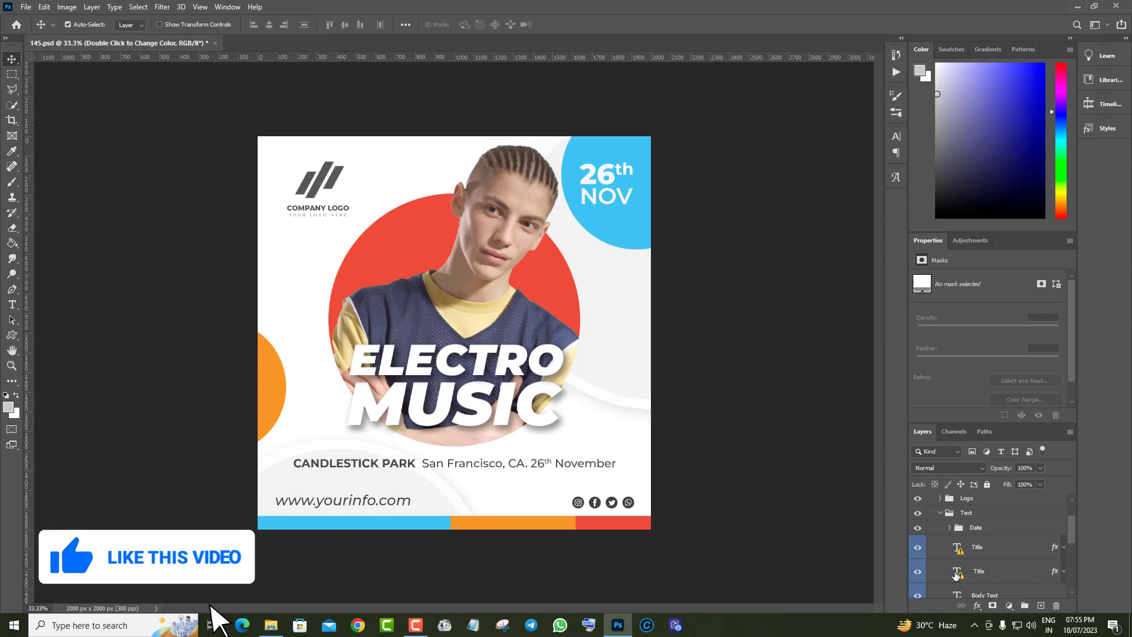
{"action": "left_click", "coordinate": [916, 548]}
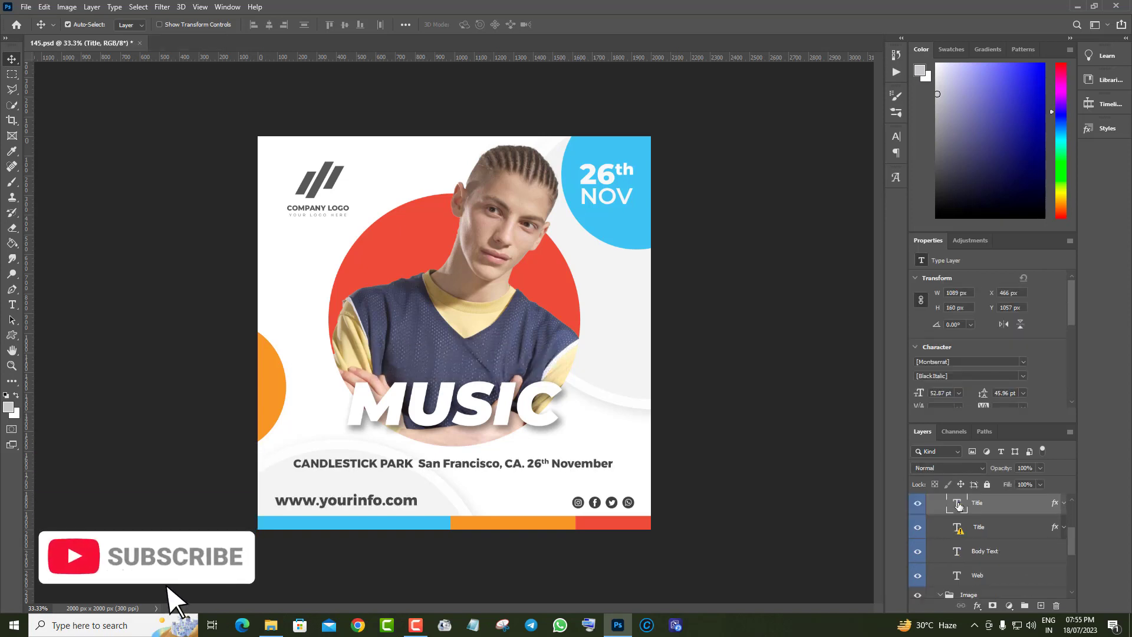
Open the ELECTRO title for editing, accept the missing-font substitution, and set its font to Neuterous.
{"action": "double_click", "coordinate": [957, 505]}
{"action": "left_click", "coordinate": [651, 279]}
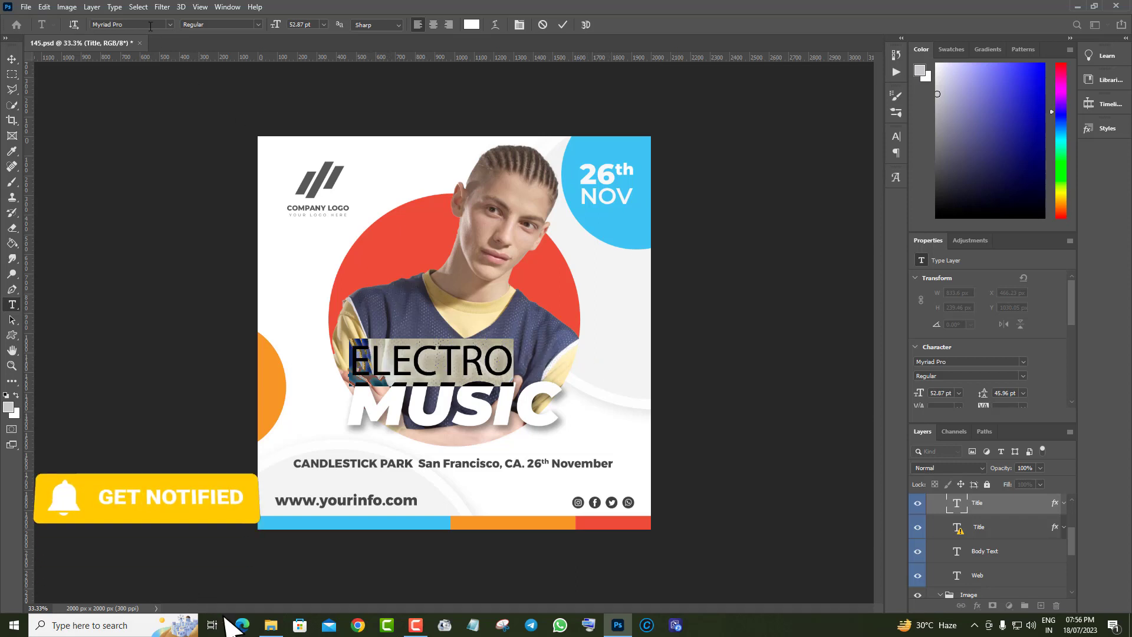
{"action": "left_click", "coordinate": [147, 24]}
{"action": "key", "text": "Down"}
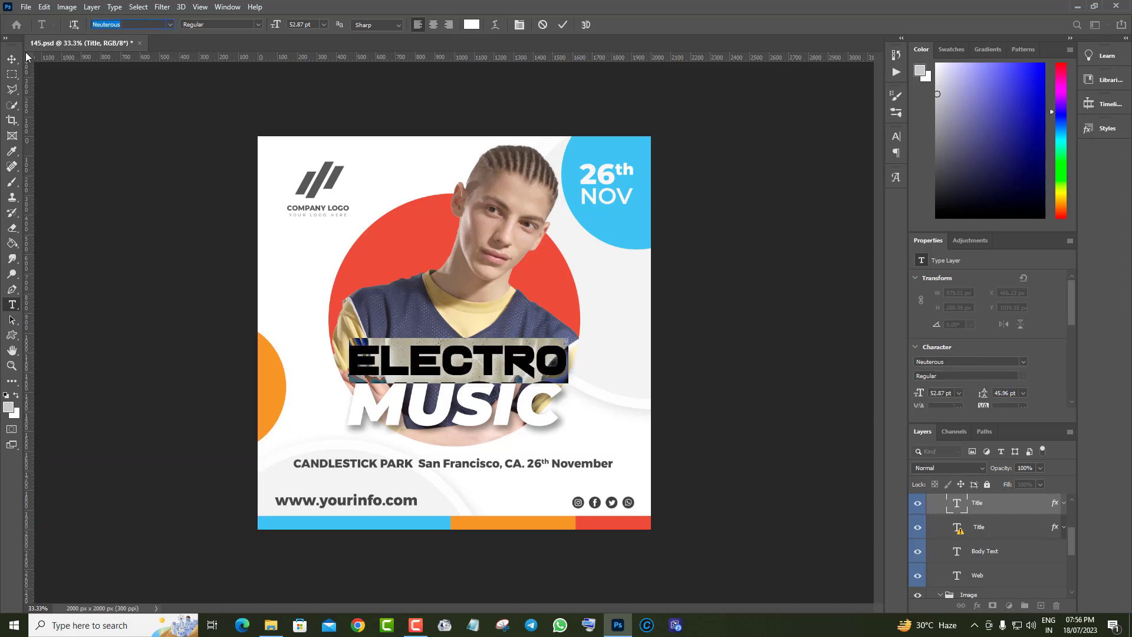
{"action": "left_click", "coordinate": [11, 59]}
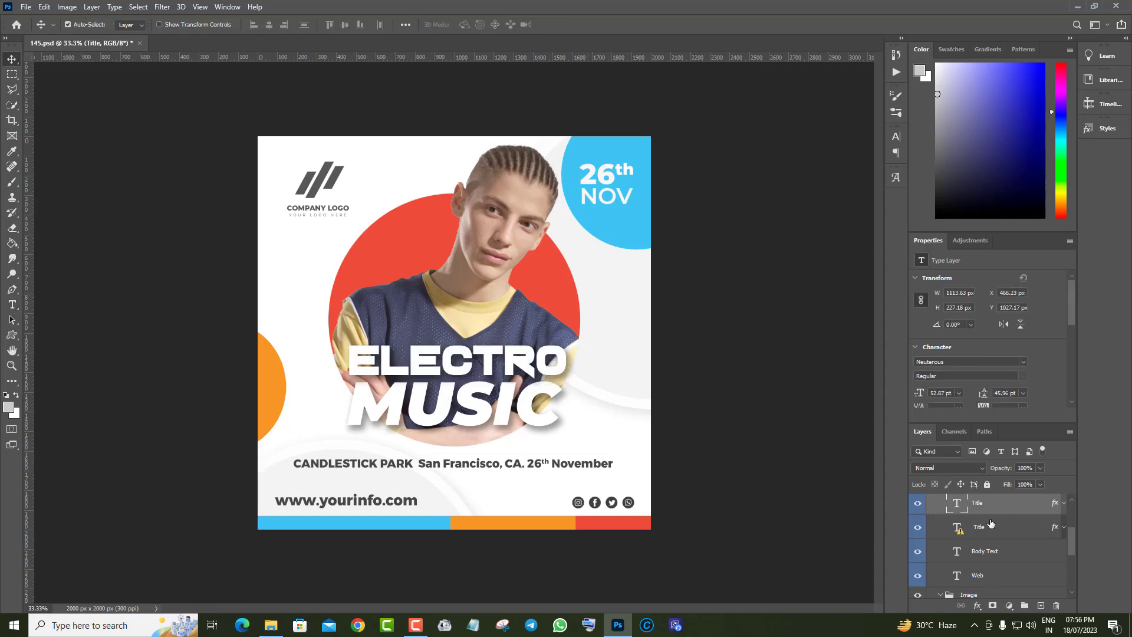
Copy the font name Neuterous from the ELECTRO title's font setting.
{"action": "double_click", "coordinate": [957, 504]}
{"action": "left_click", "coordinate": [130, 24]}
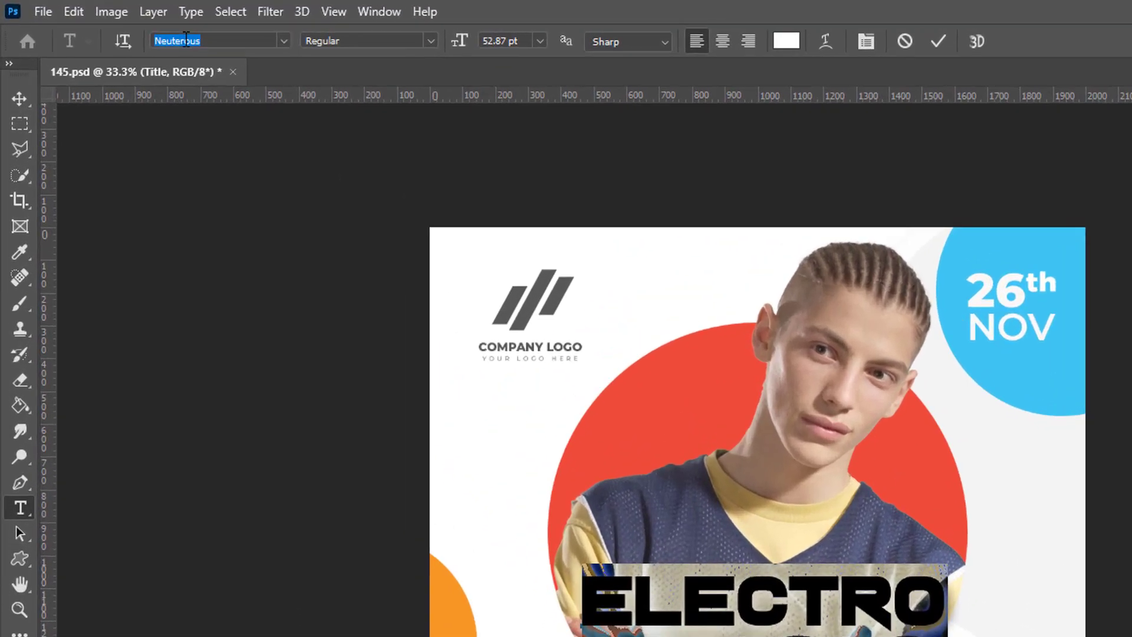
{"action": "right_click", "coordinate": [109, 24]}
{"action": "left_click", "coordinate": [148, 60]}
{"action": "left_click", "coordinate": [1104, 582]}
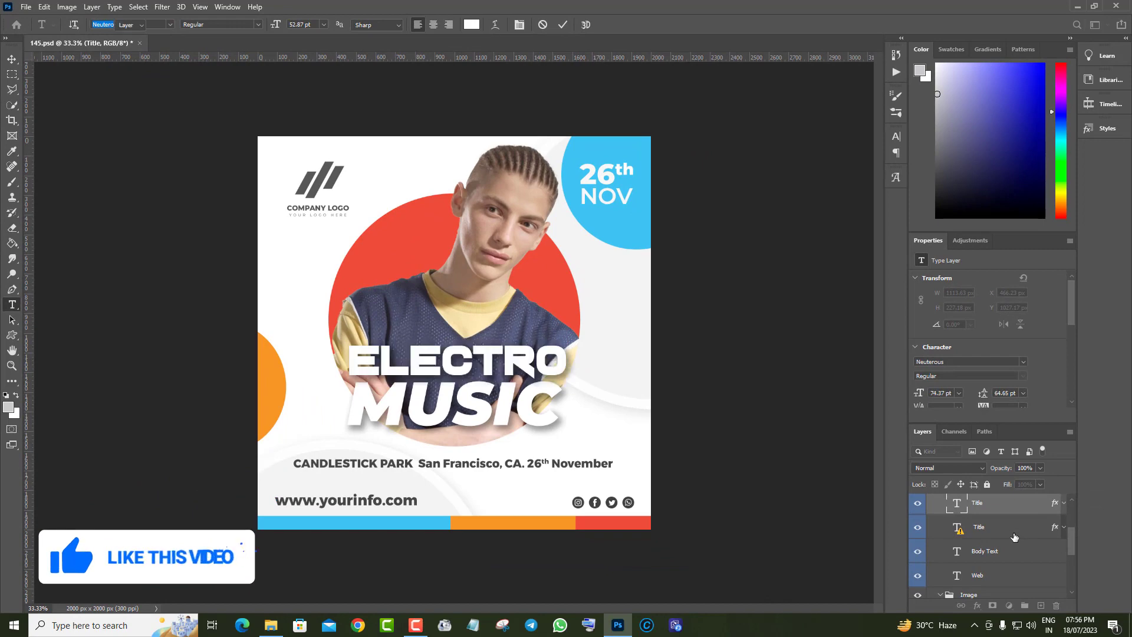
Open the MUSIC title for editing, accept the font substitution, and set its font to Neuterous with the copied name.
{"action": "double_click", "coordinate": [957, 528]}
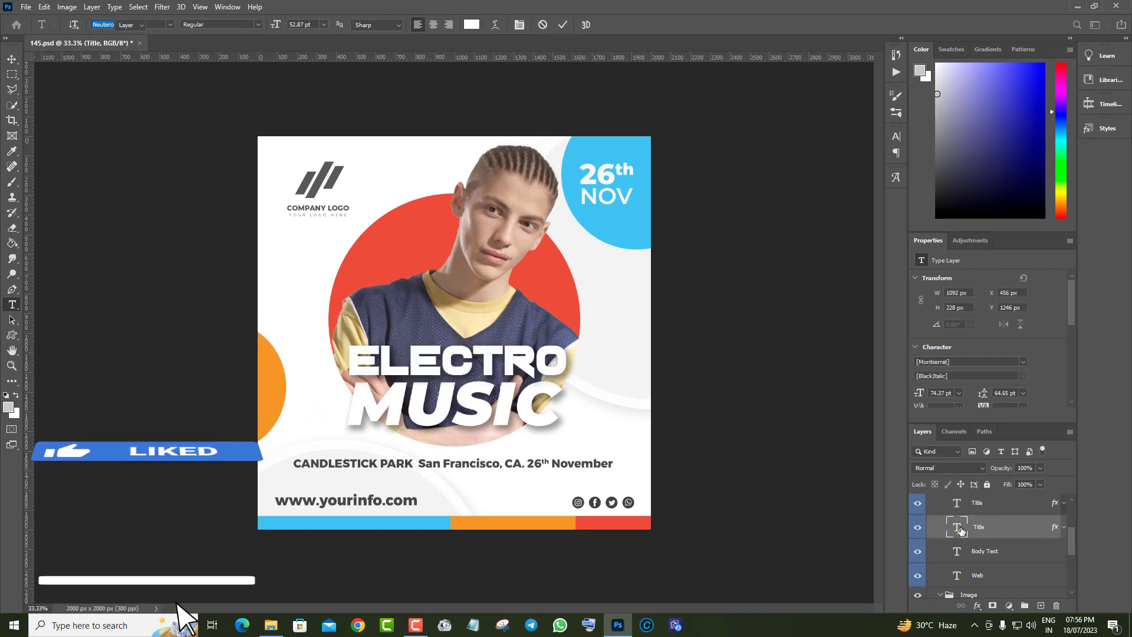
{"action": "left_click", "coordinate": [663, 281]}
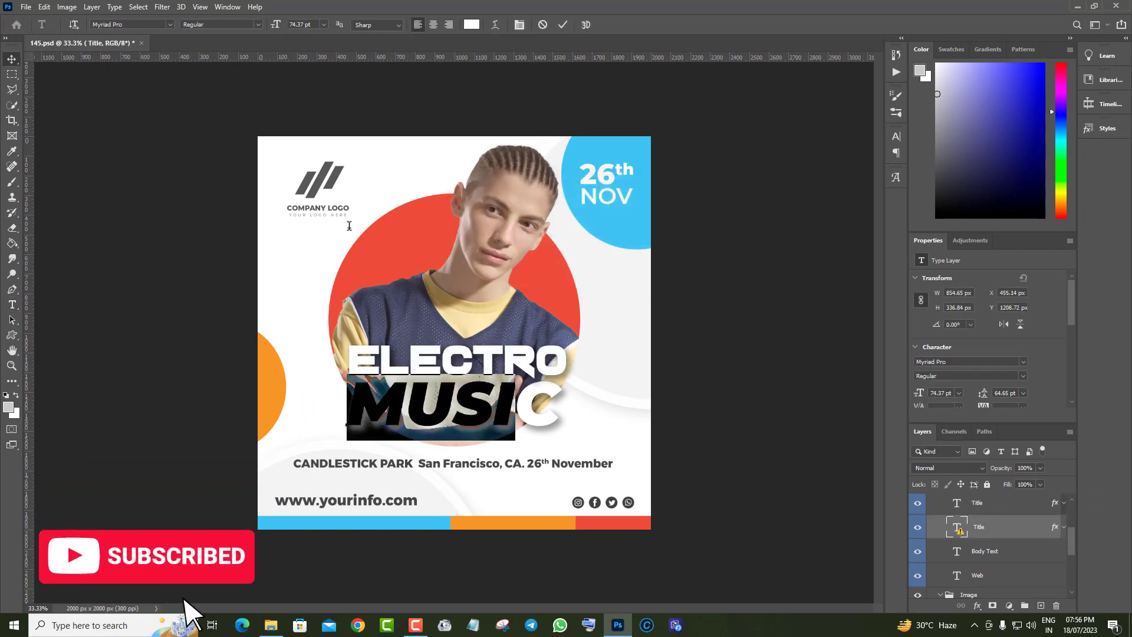
{"action": "left_click", "coordinate": [118, 24]}
{"action": "right_click", "coordinate": [112, 23]}
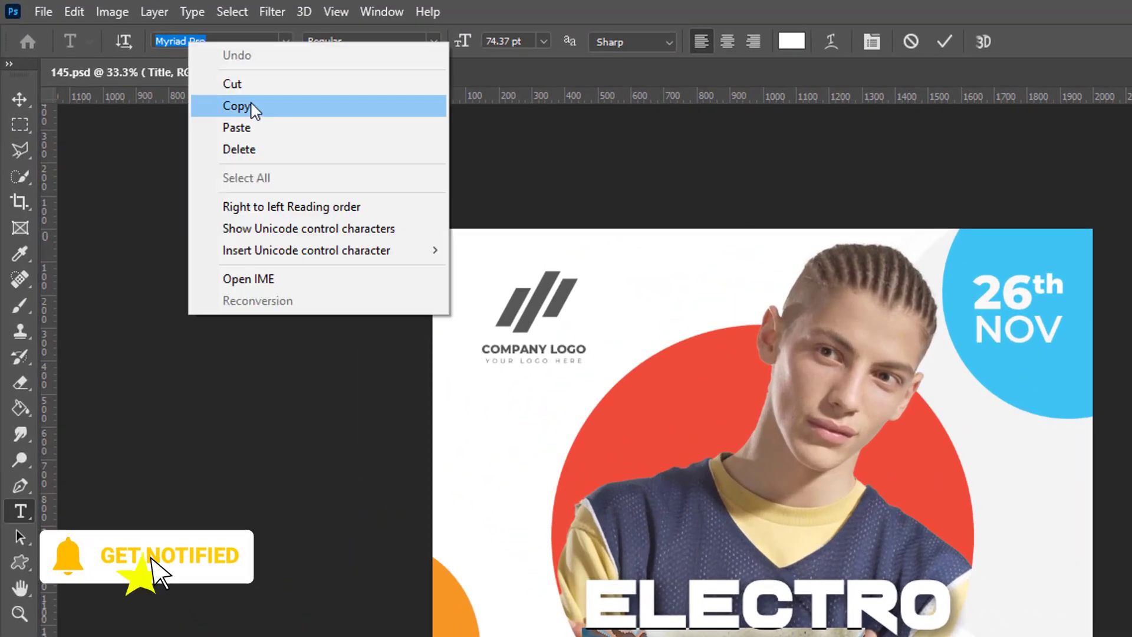
{"action": "left_click", "coordinate": [153, 73]}
{"action": "left_click", "coordinate": [396, 100]}
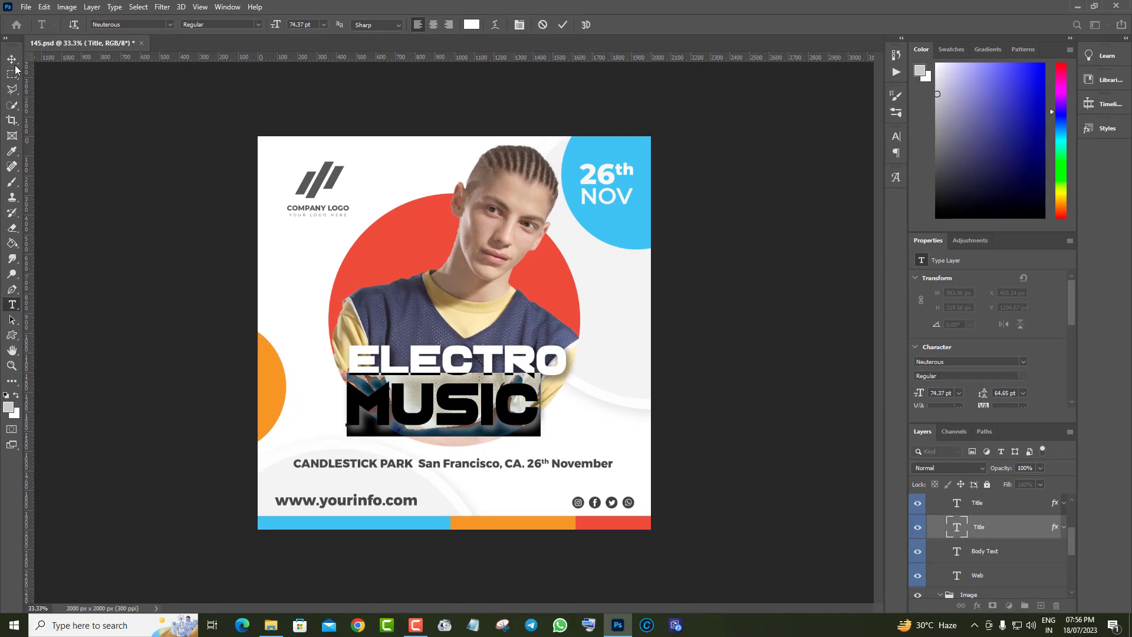
{"action": "left_click", "coordinate": [12, 59]}
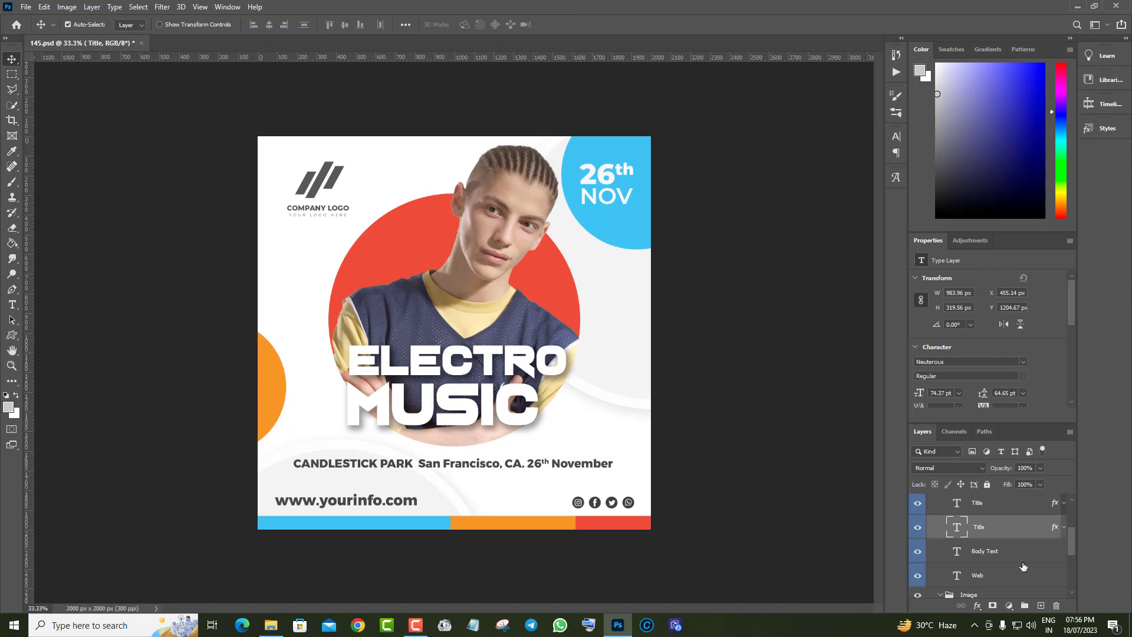
Expand Post 3's Logo group, hide the logo smart object, and open its contents for editing.
{"action": "scroll", "coordinate": [1022, 566], "scroll_direction": "up", "scroll_amount": 5}
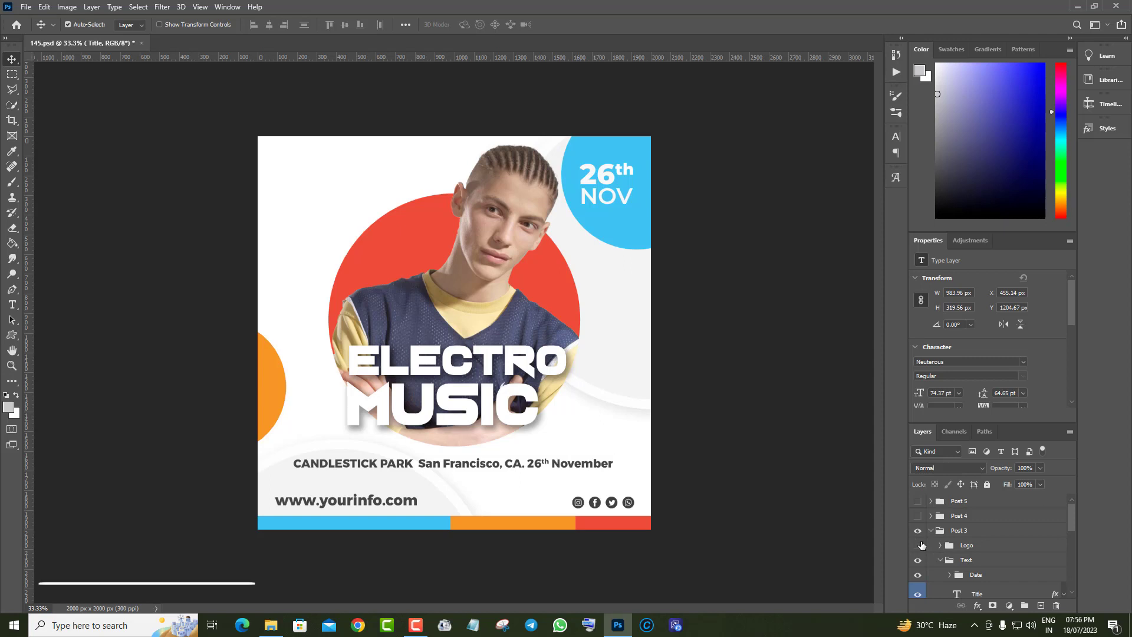
{"action": "left_click", "coordinate": [922, 545]}
{"action": "left_click", "coordinate": [942, 546]}
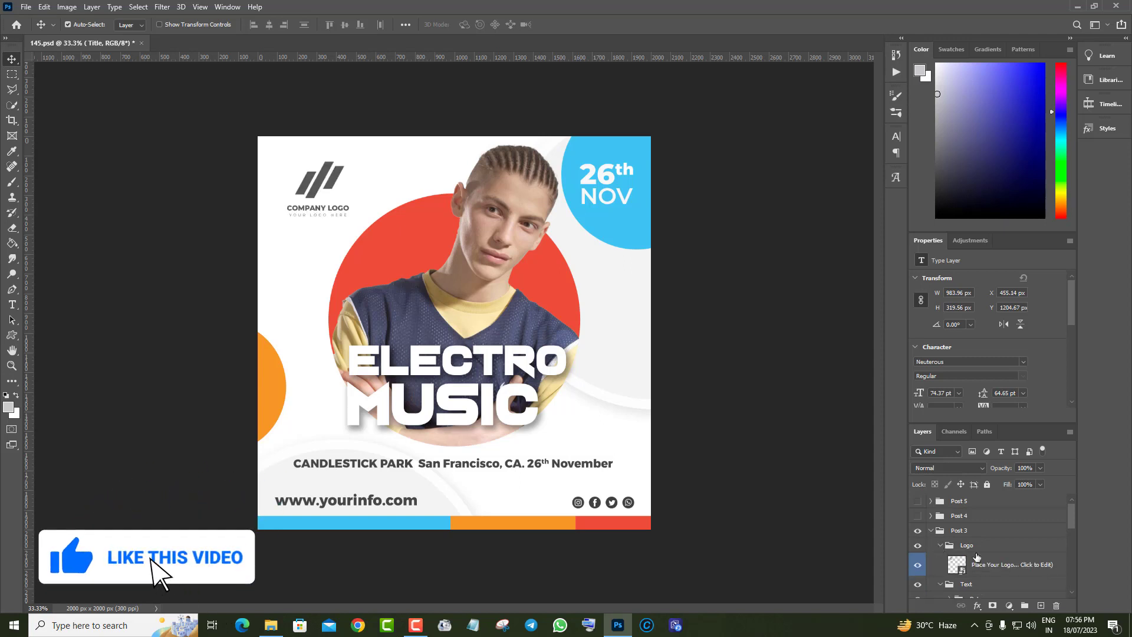
{"action": "left_click", "coordinate": [915, 535]}
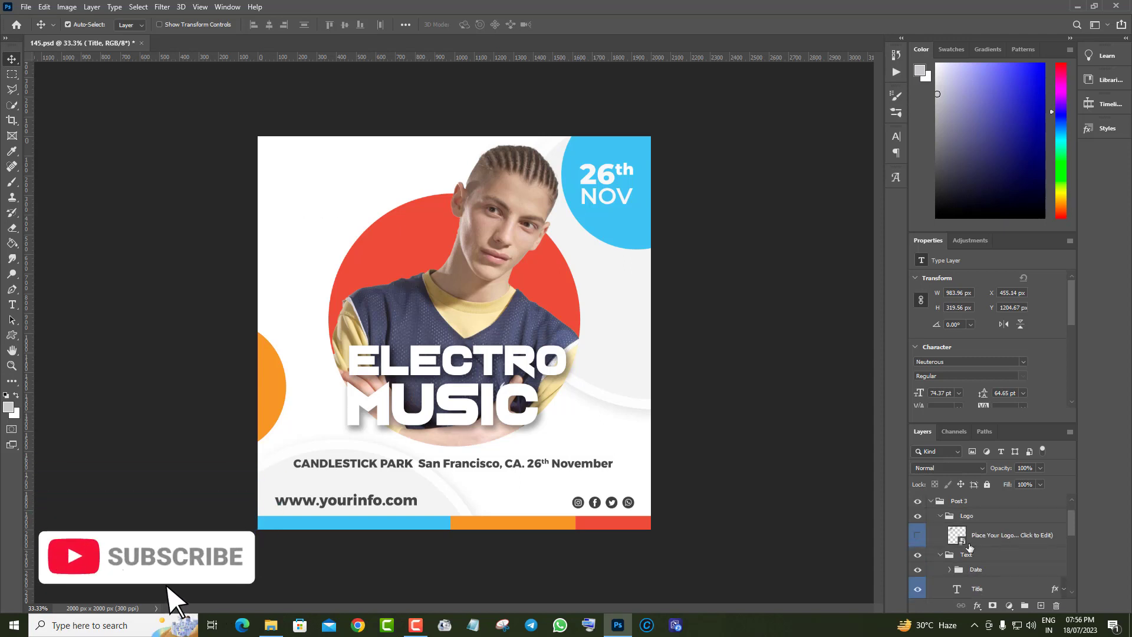
{"action": "left_click", "coordinate": [959, 538]}
{"action": "double_click", "coordinate": [960, 537]}
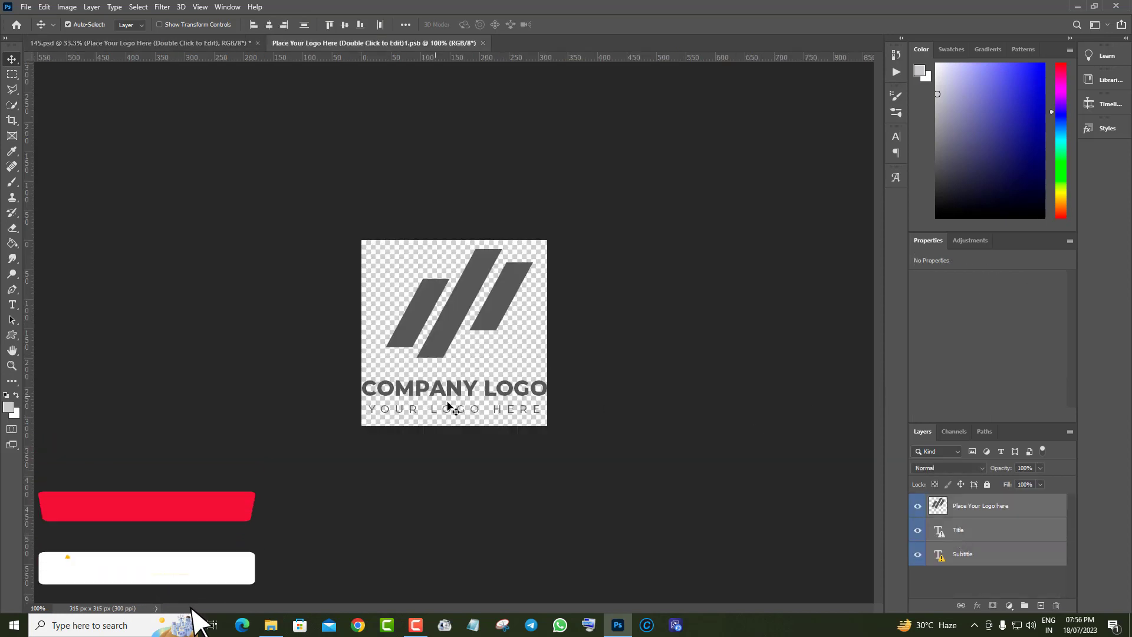
Hide the original logo mark and Subtitle layers, and replace the COMPANY LOGO title with "your logo".
{"action": "left_click", "coordinate": [917, 506]}
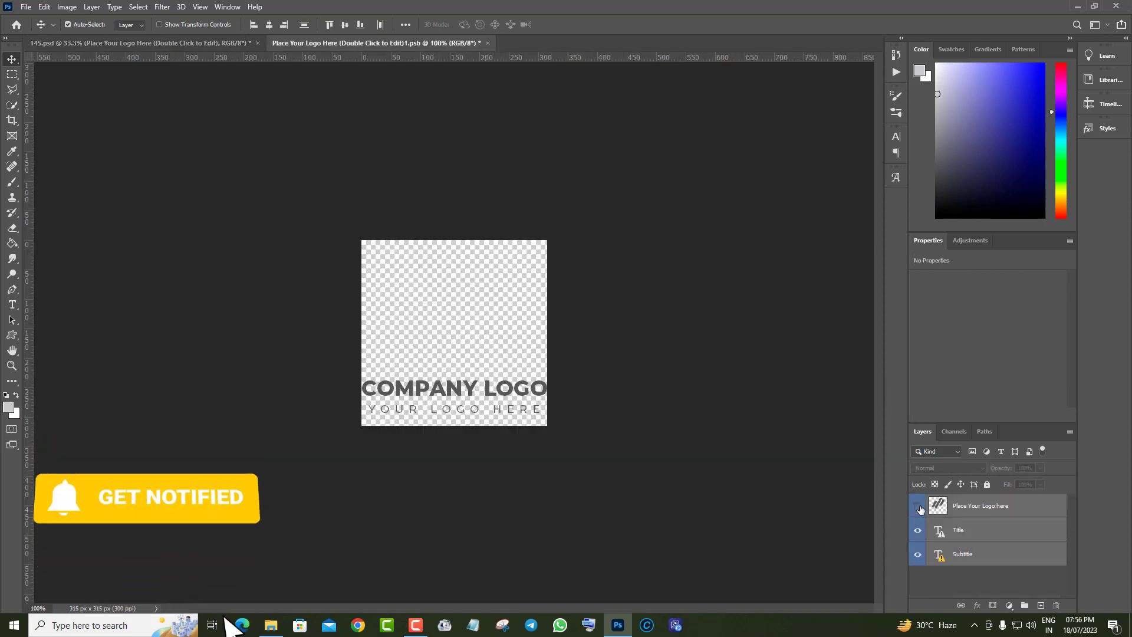
{"action": "left_click", "coordinate": [917, 505]}
{"action": "left_click", "coordinate": [917, 505]}
{"action": "left_click", "coordinate": [1003, 539]}
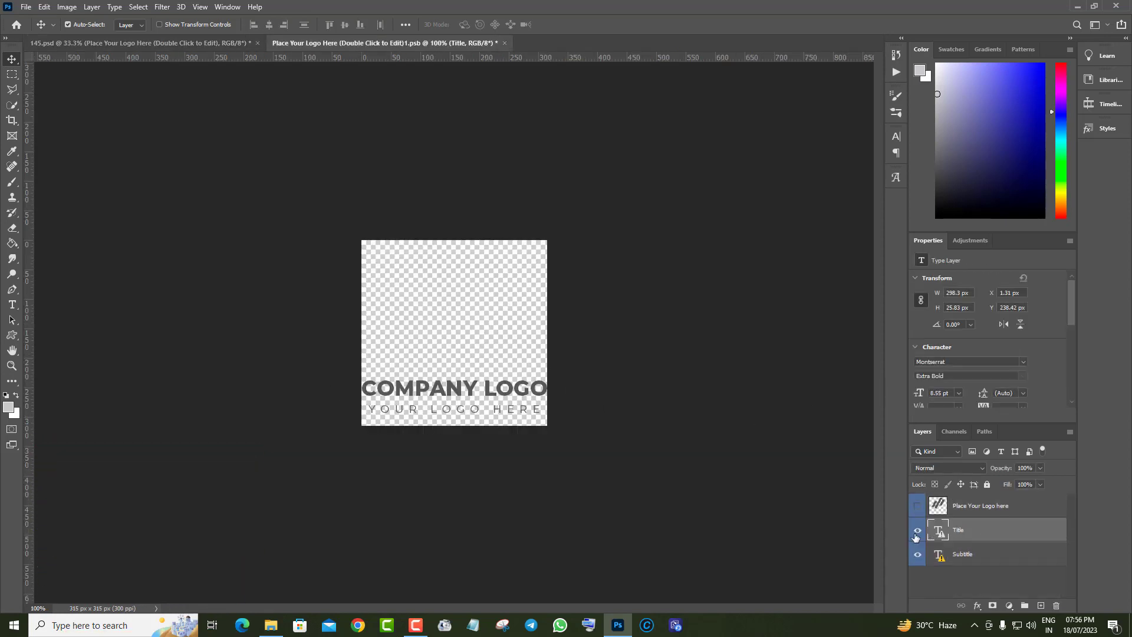
{"action": "left_click", "coordinate": [917, 530]}
{"action": "left_click", "coordinate": [917, 530]}
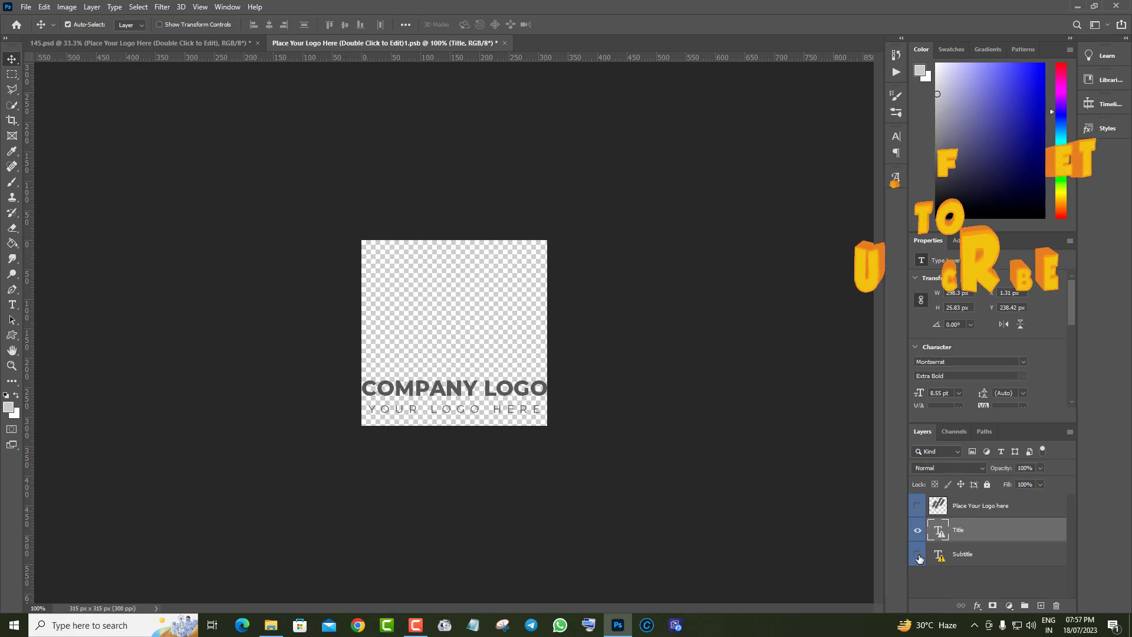
{"action": "left_click", "coordinate": [918, 554]}
{"action": "double_click", "coordinate": [941, 533]}
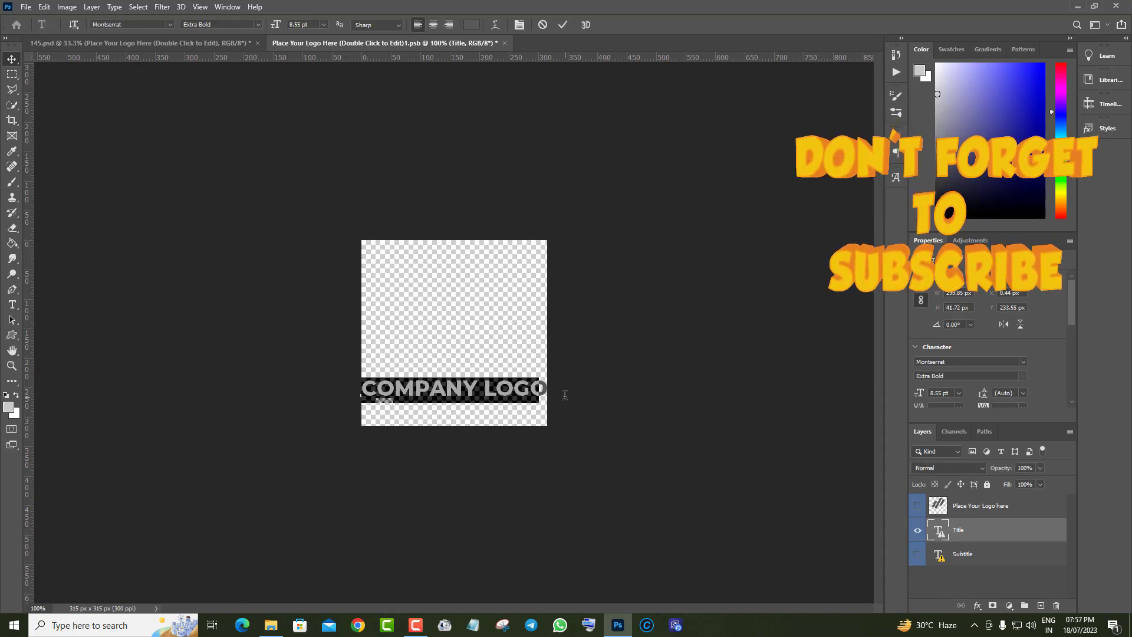
{"action": "left_click_drag", "start_coordinate": [447, 396], "coordinate": [494, 397]}
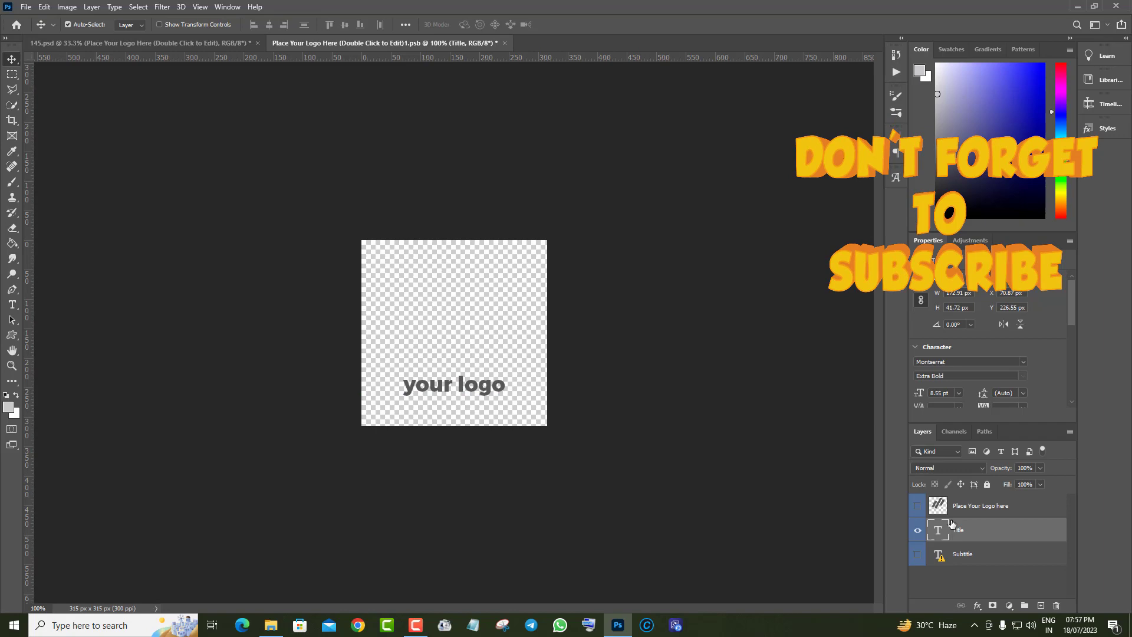
Draw a paw print custom shape from the 10000+ Photoshop Shapes set, about 162 x 138 px, above the "your logo" text.
{"action": "left_click", "coordinate": [967, 506]}
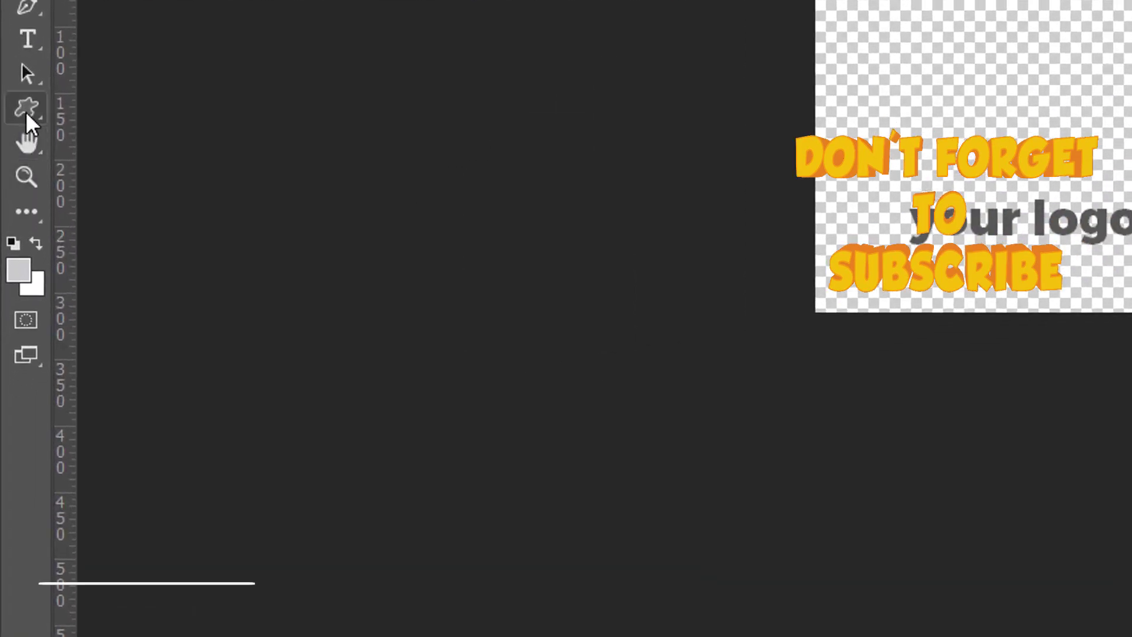
{"action": "right_click", "coordinate": [26, 109]}
{"action": "left_click", "coordinate": [133, 234]}
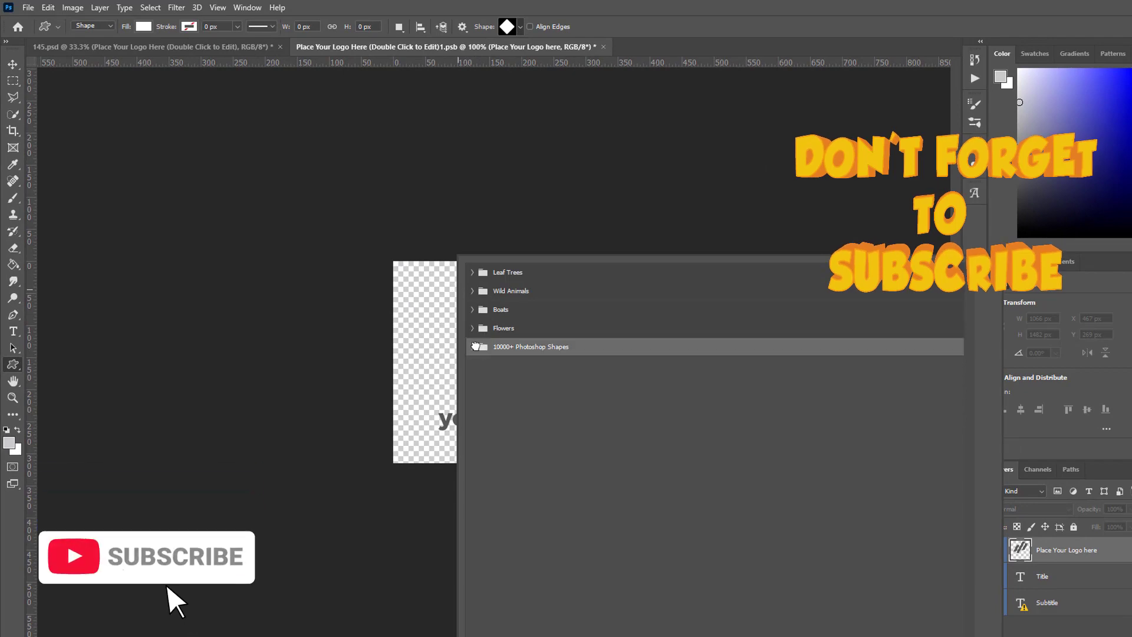
{"action": "left_click", "coordinate": [471, 347]}
{"action": "scroll", "coordinate": [669, 466], "scroll_direction": "down", "scroll_amount": 2}
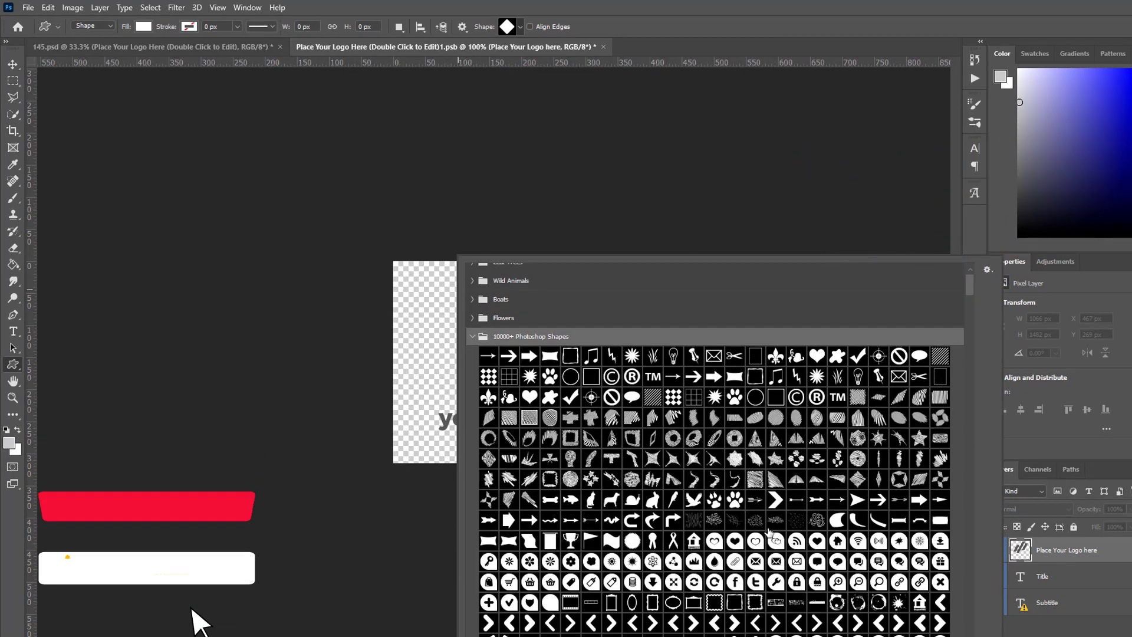
{"action": "left_click", "coordinate": [550, 356]}
{"action": "left_click_drag", "start_coordinate": [439, 303], "coordinate": [536, 384]}
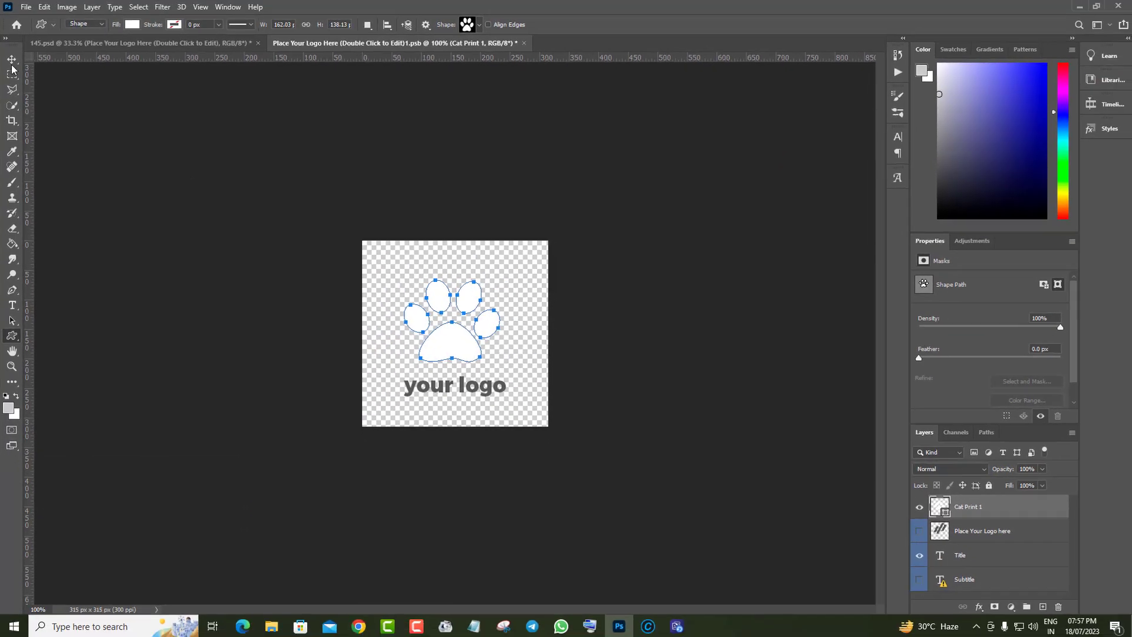
Centre the paw print above the text and recolour it by sampling the dark grey of "your logo".
{"action": "key", "text": "v"}
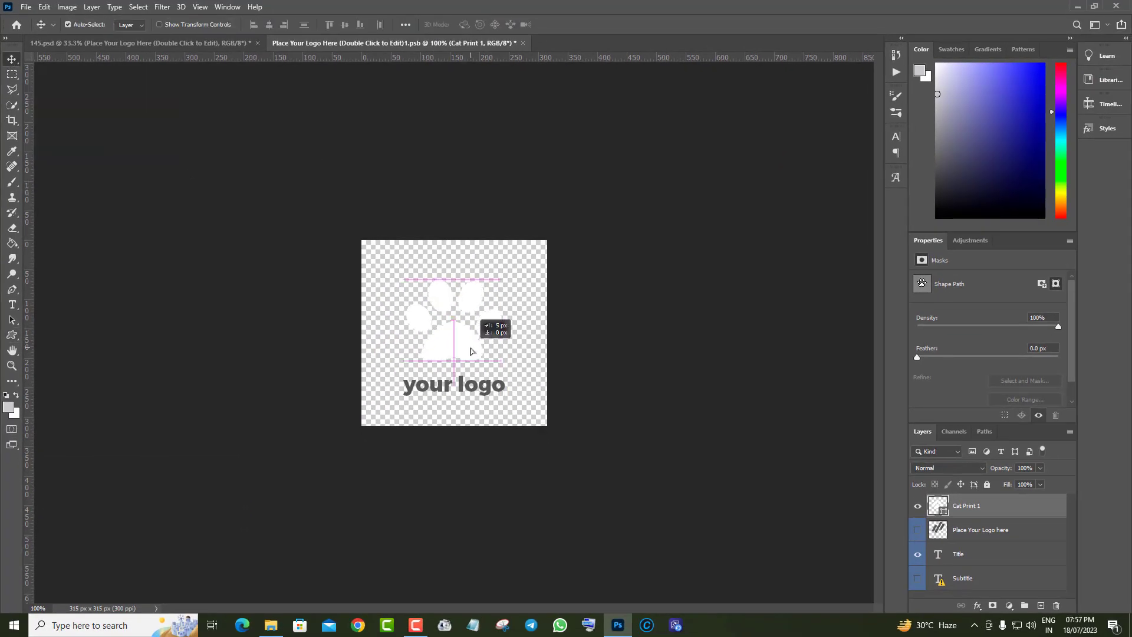
{"action": "double_click", "coordinate": [942, 512]}
{"action": "left_click", "coordinate": [454, 390]}
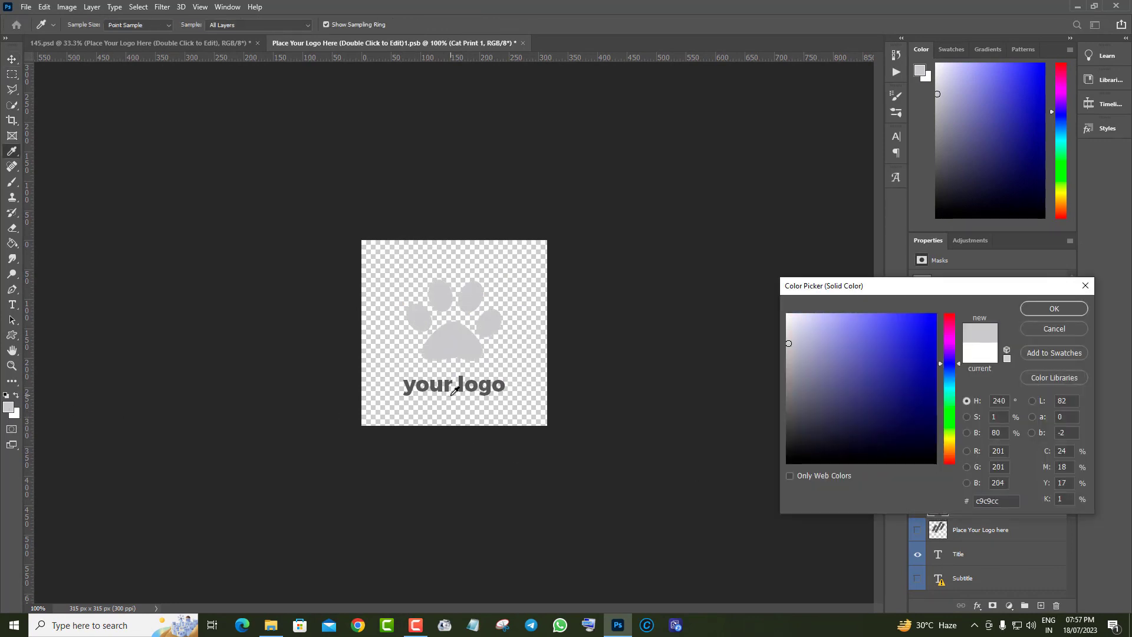
{"action": "left_click", "coordinate": [491, 389]}
{"action": "left_click", "coordinate": [1052, 308]}
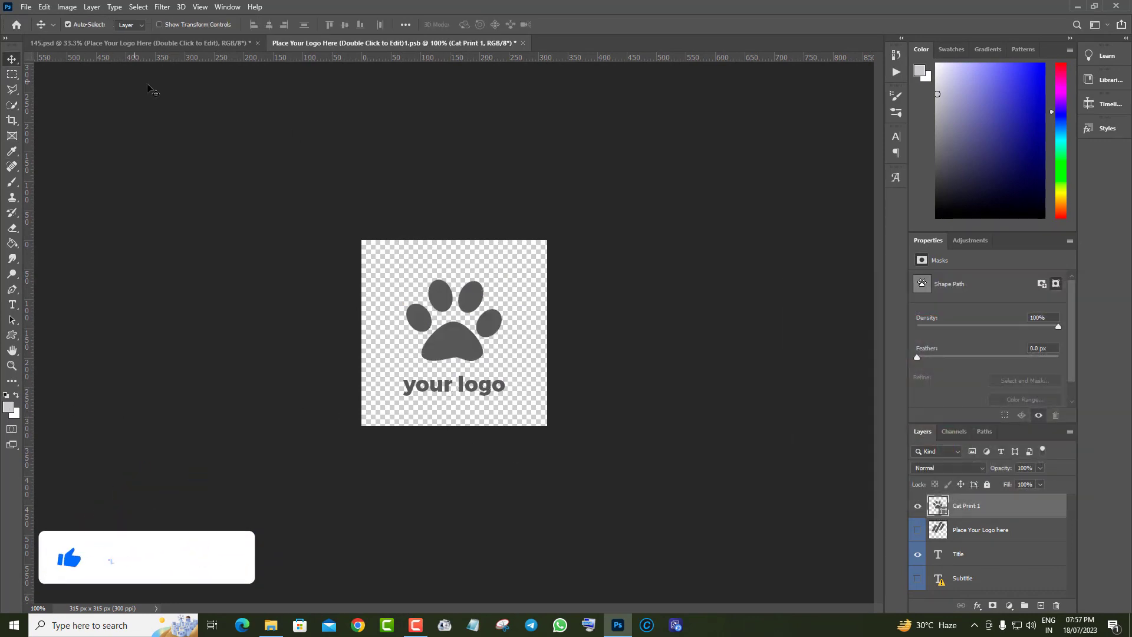
Close the logo contents with the changes saved, and show the logo smart object on Post 3 again.
{"action": "left_click", "coordinate": [522, 43]}
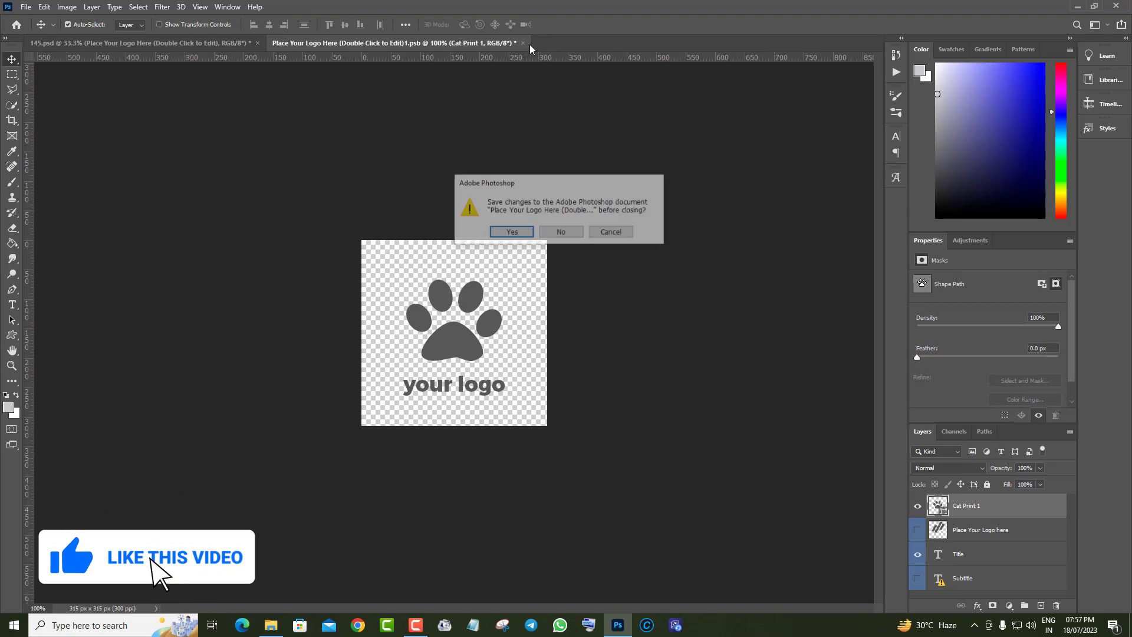
{"action": "left_click", "coordinate": [523, 236]}
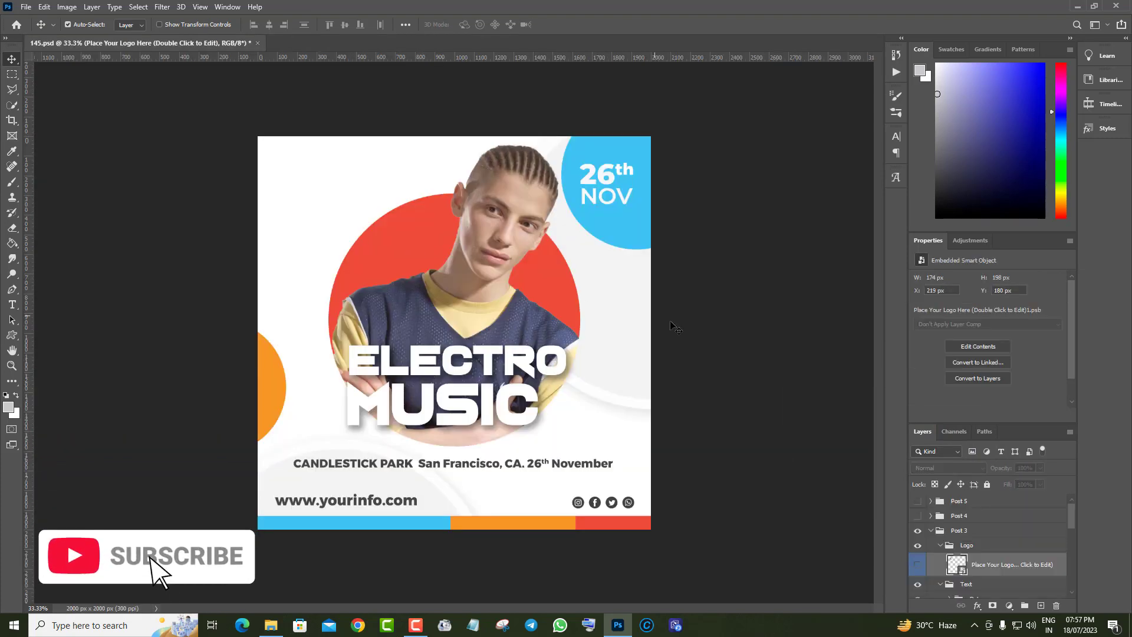
{"action": "left_click", "coordinate": [918, 566]}
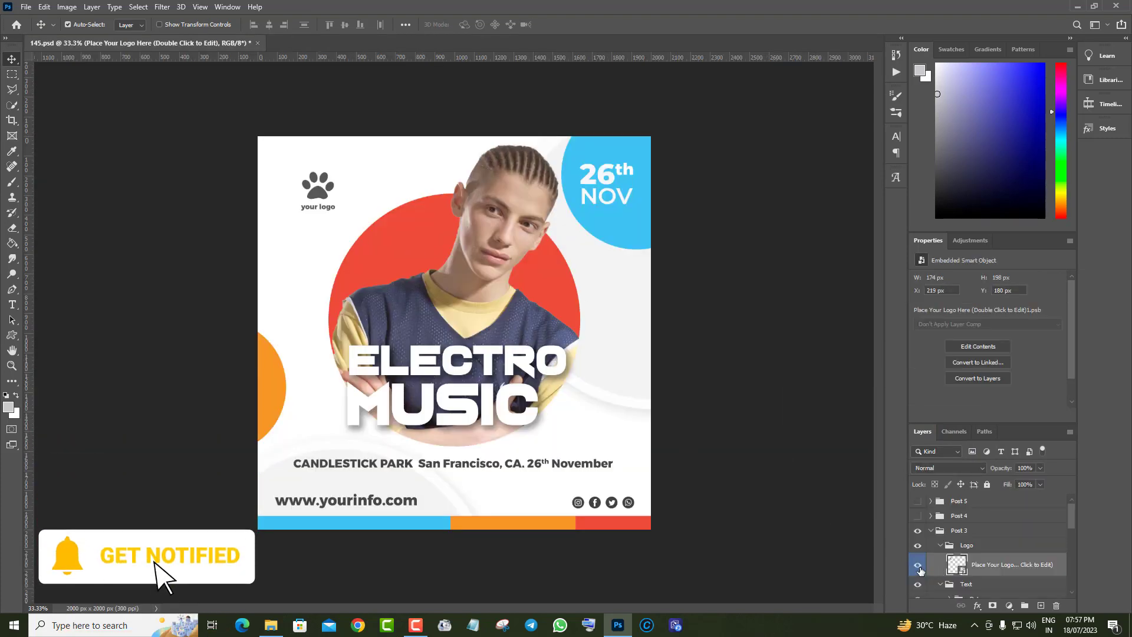
Enlarge the paw logo with Free Transform to about 136%, keeping its proportions.
{"action": "left_click", "coordinate": [44, 7]}
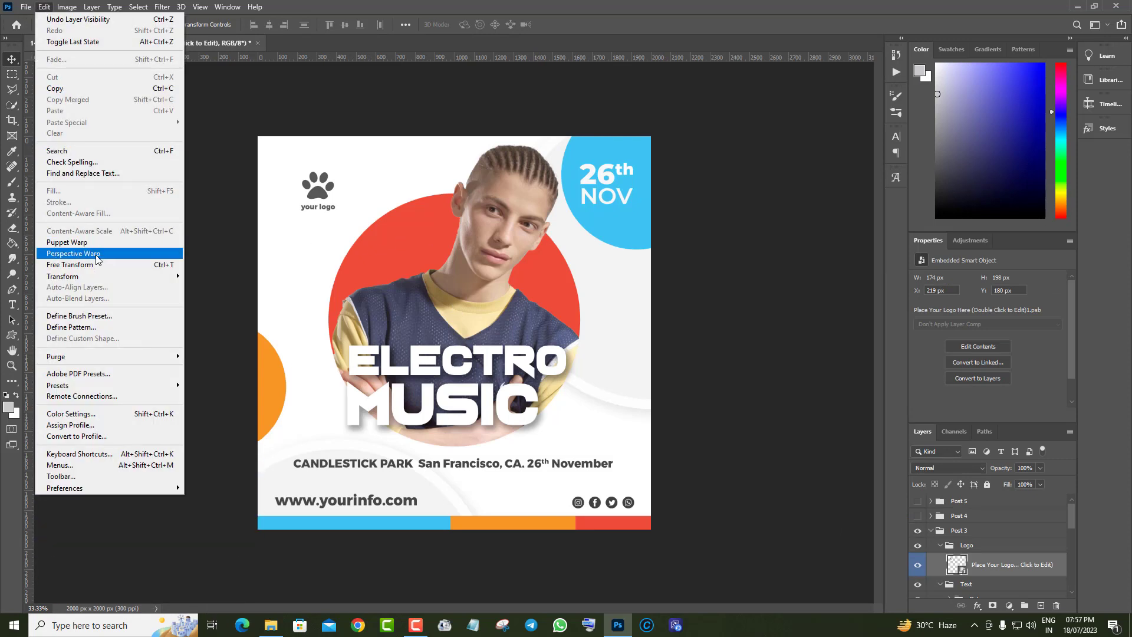
{"action": "left_click", "coordinate": [69, 264]}
{"action": "left_click_drag", "start_coordinate": [318, 160], "coordinate": [321, 136]}
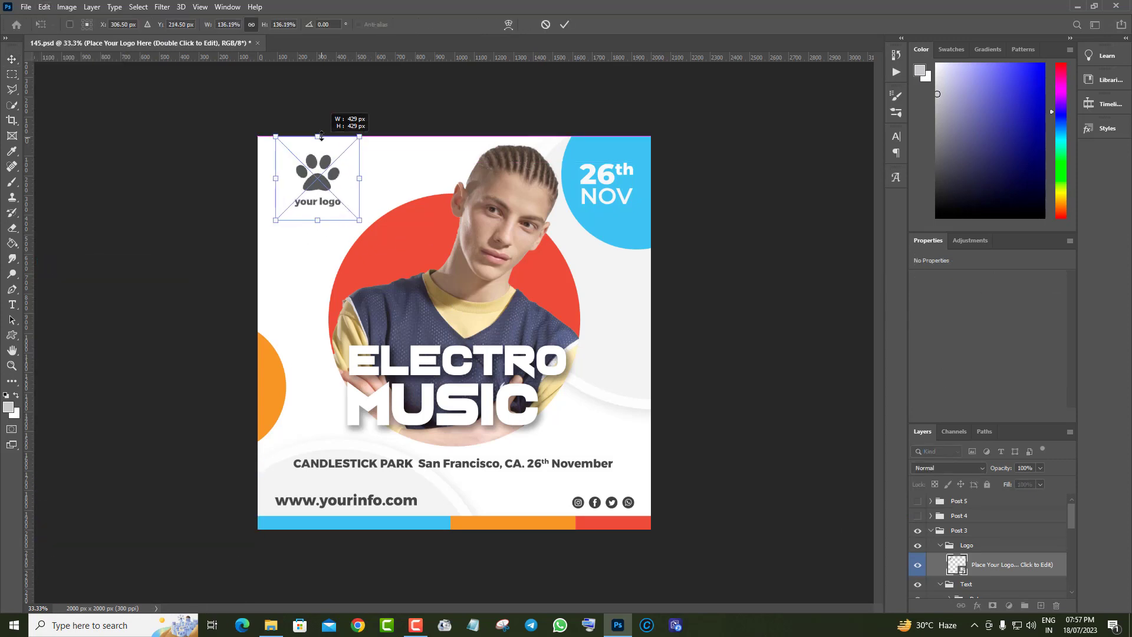
{"action": "key", "text": "Return"}
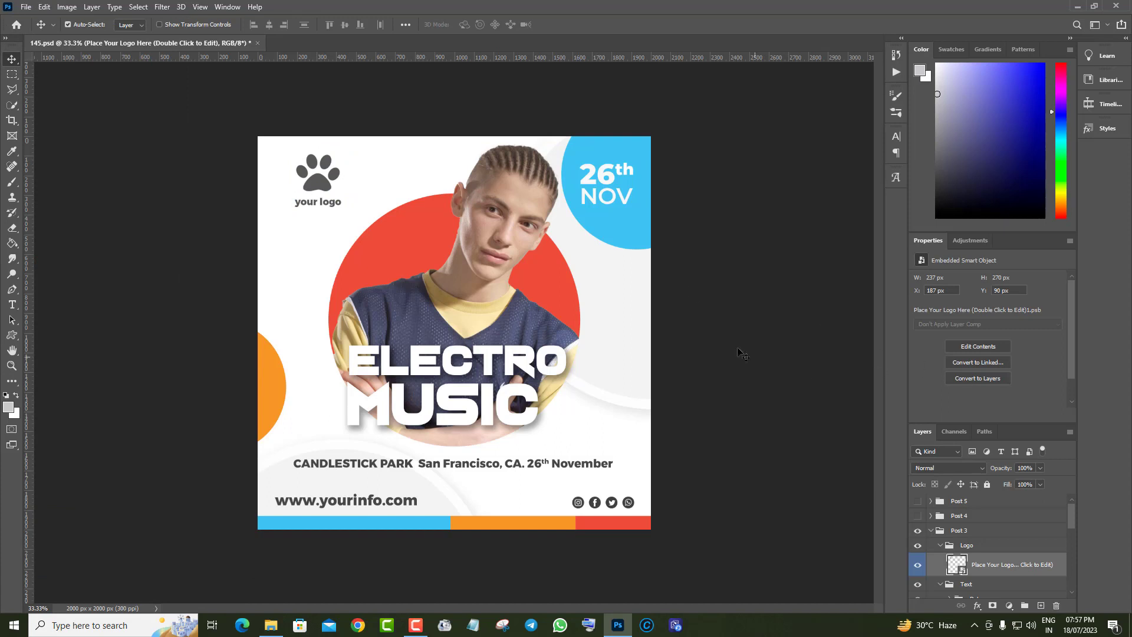
Expand the Date group inside Text and toggle its visibility and the first Day layer's to check what they control.
{"action": "scroll", "coordinate": [975, 556], "scroll_direction": "down", "scroll_amount": 1}
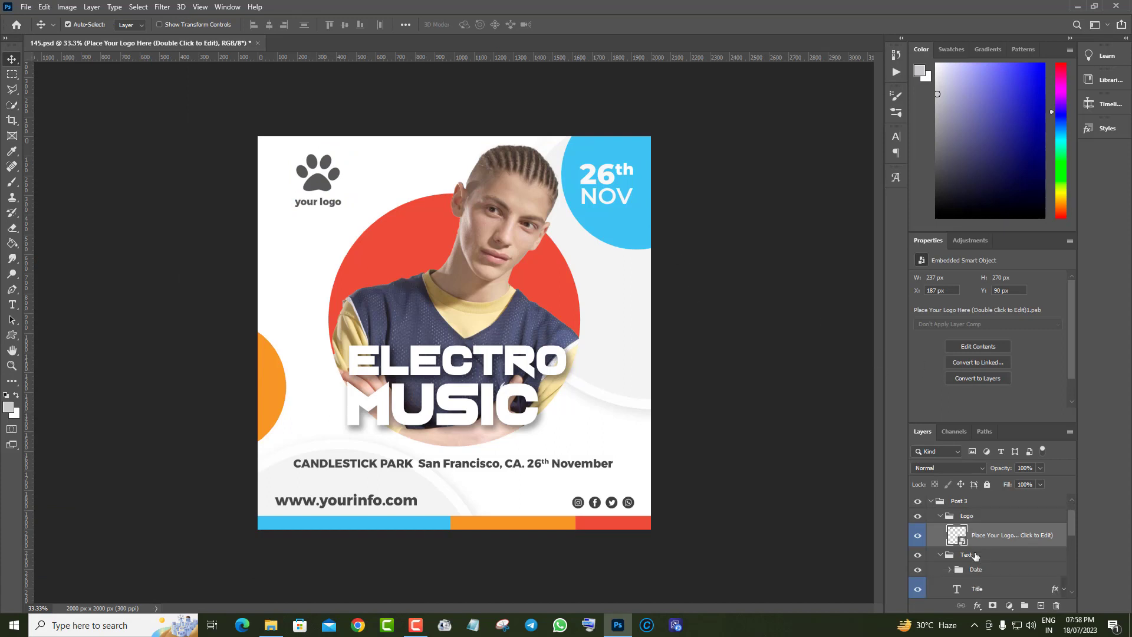
{"action": "scroll", "coordinate": [945, 555], "scroll_direction": "down", "scroll_amount": 1}
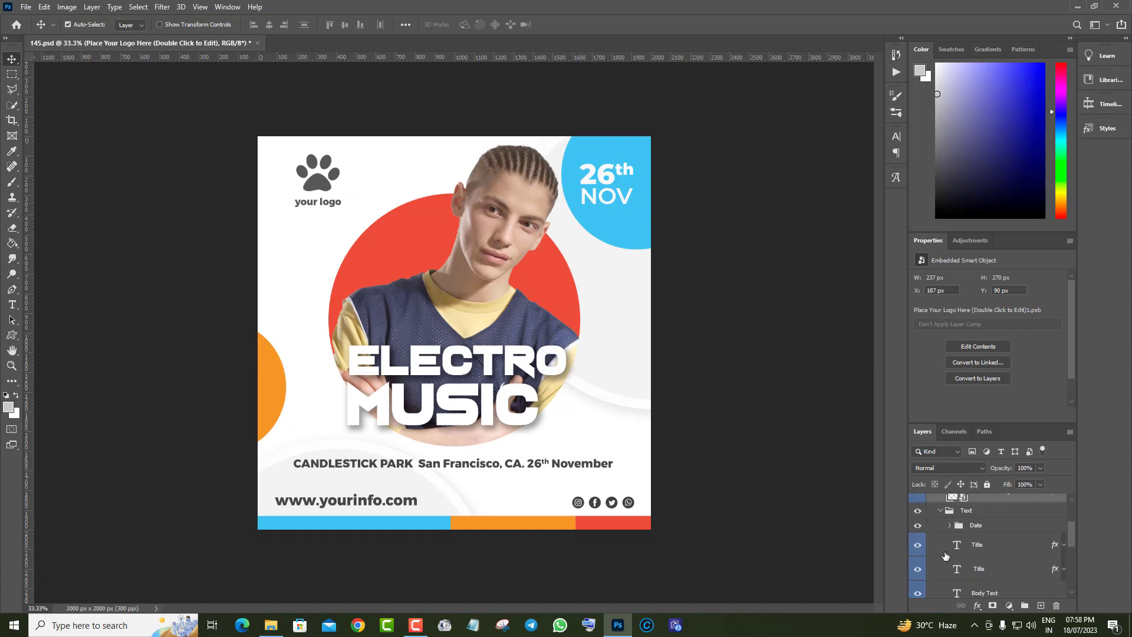
{"action": "left_click", "coordinate": [918, 527]}
{"action": "left_click", "coordinate": [949, 526]}
{"action": "scroll", "coordinate": [1013, 552], "scroll_direction": "down", "scroll_amount": 1}
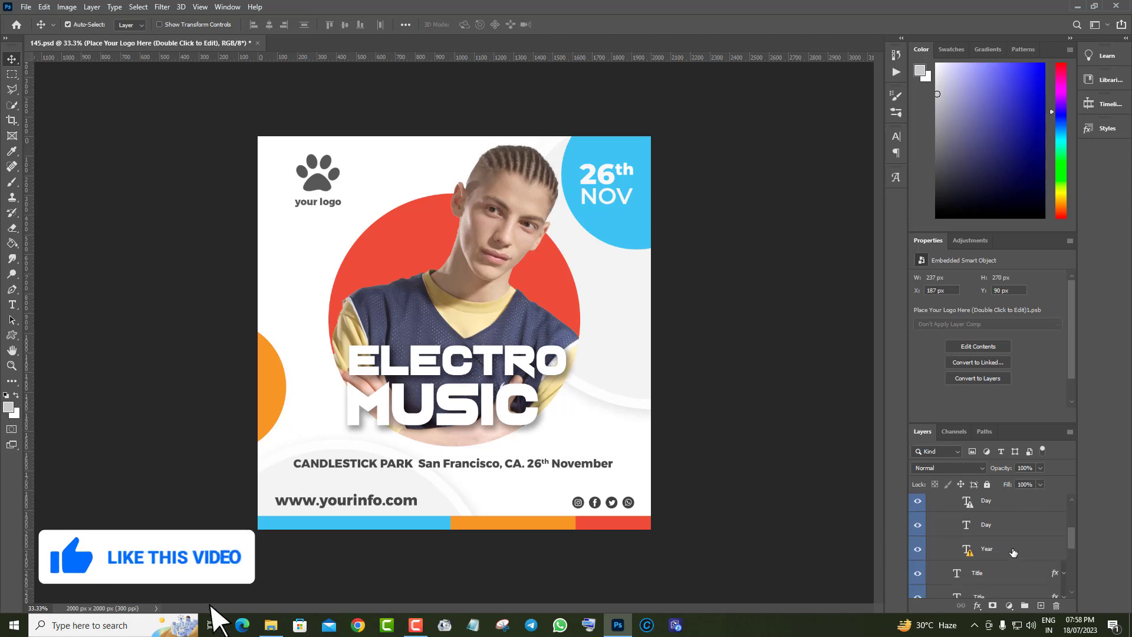
{"action": "left_click", "coordinate": [918, 501]}
{"action": "left_click", "coordinate": [918, 502]}
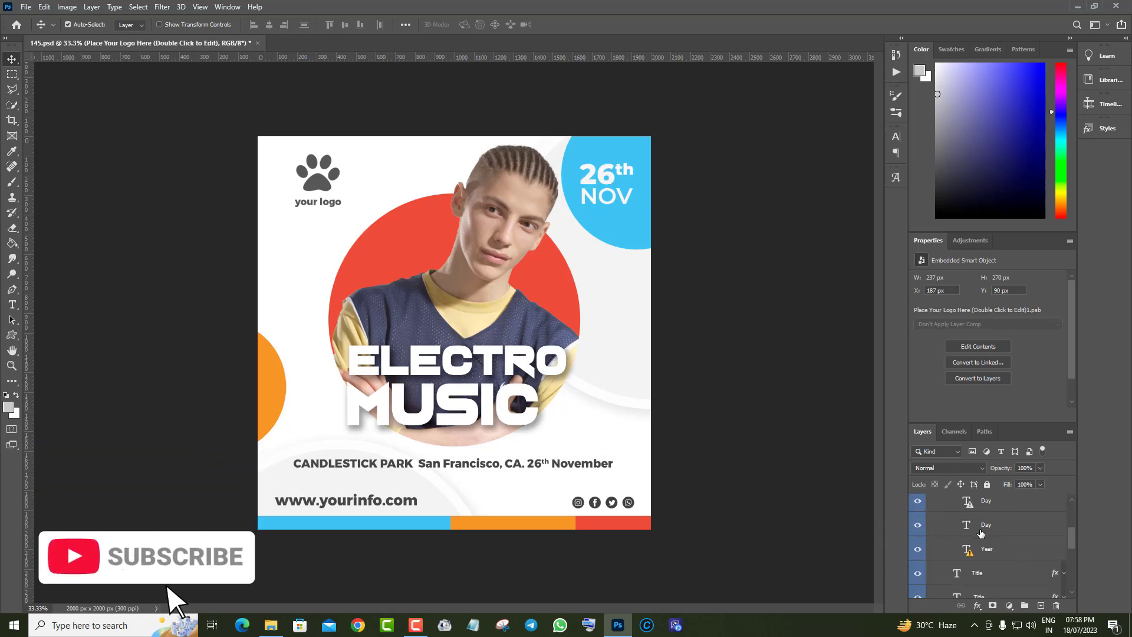
Toggle the Design group's visibility, expand it, and check which shapes its coloured layers control.
{"action": "scroll", "coordinate": [996, 581], "scroll_direction": "down", "scroll_amount": 6}
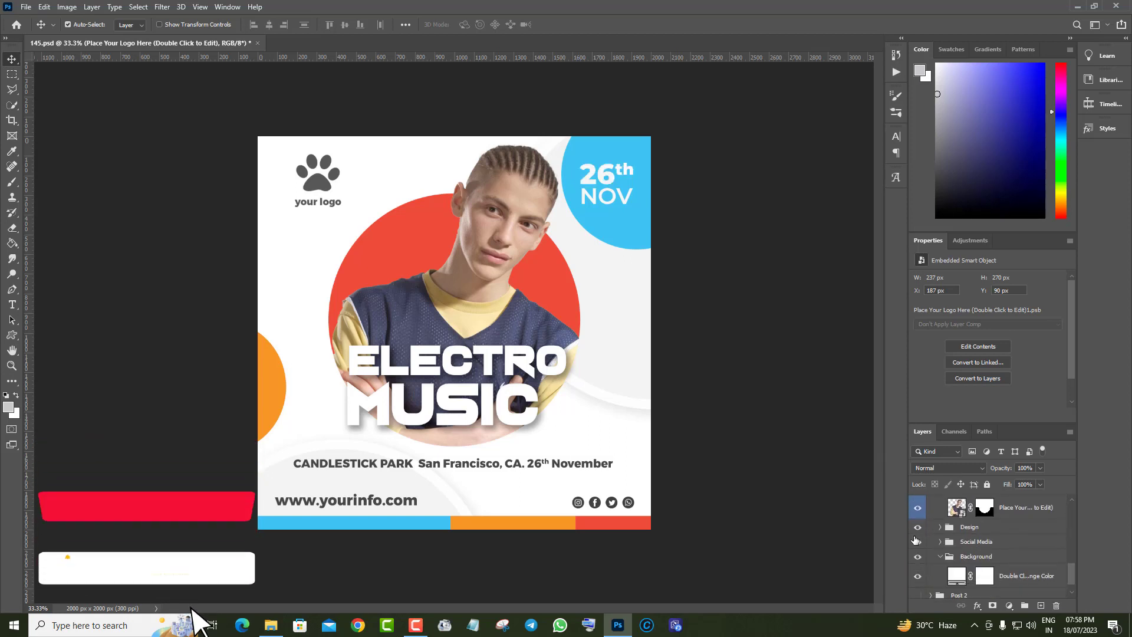
{"action": "left_click", "coordinate": [917, 526]}
{"action": "left_click", "coordinate": [918, 526]}
{"action": "left_click", "coordinate": [940, 526]}
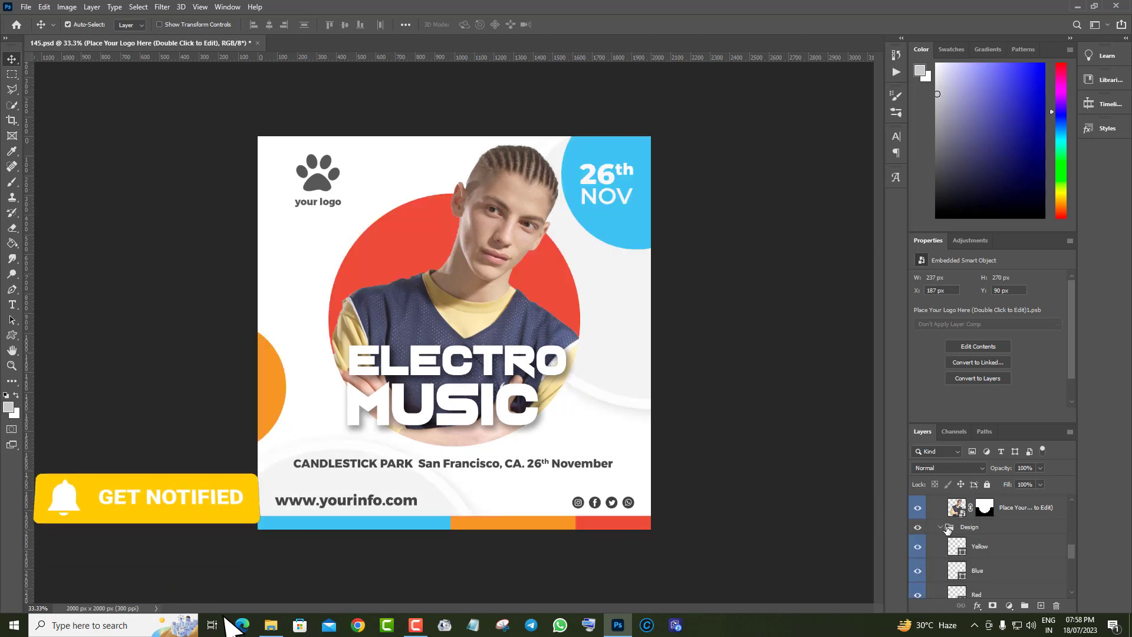
{"action": "scroll", "coordinate": [975, 537], "scroll_direction": "down", "scroll_amount": 2}
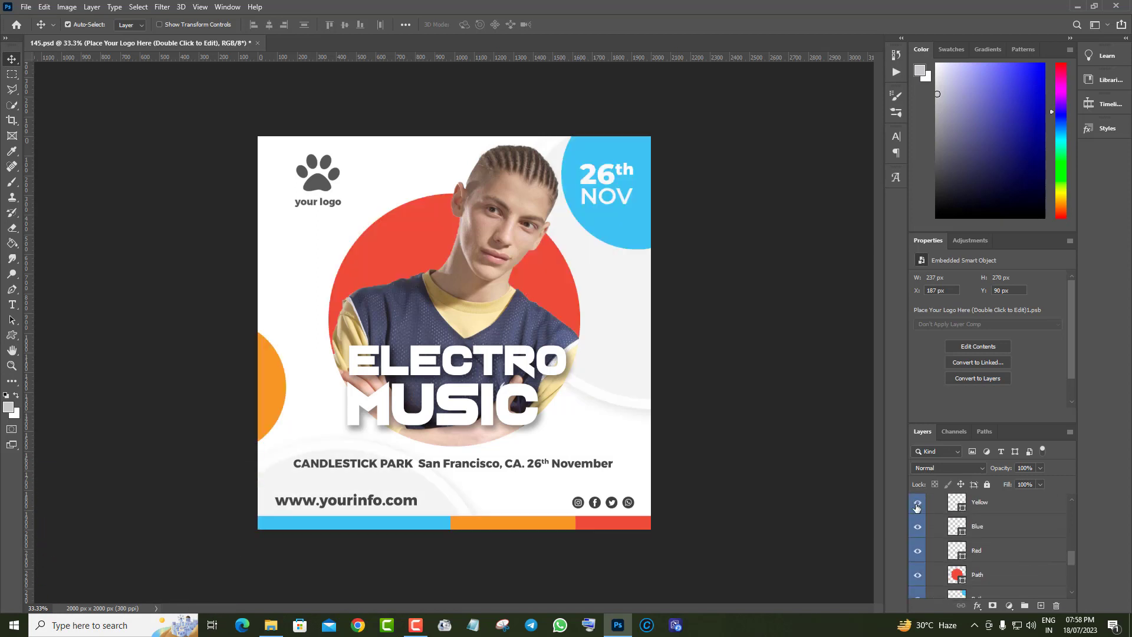
{"action": "left_click", "coordinate": [917, 527]}
{"action": "double_click", "coordinate": [961, 556]}
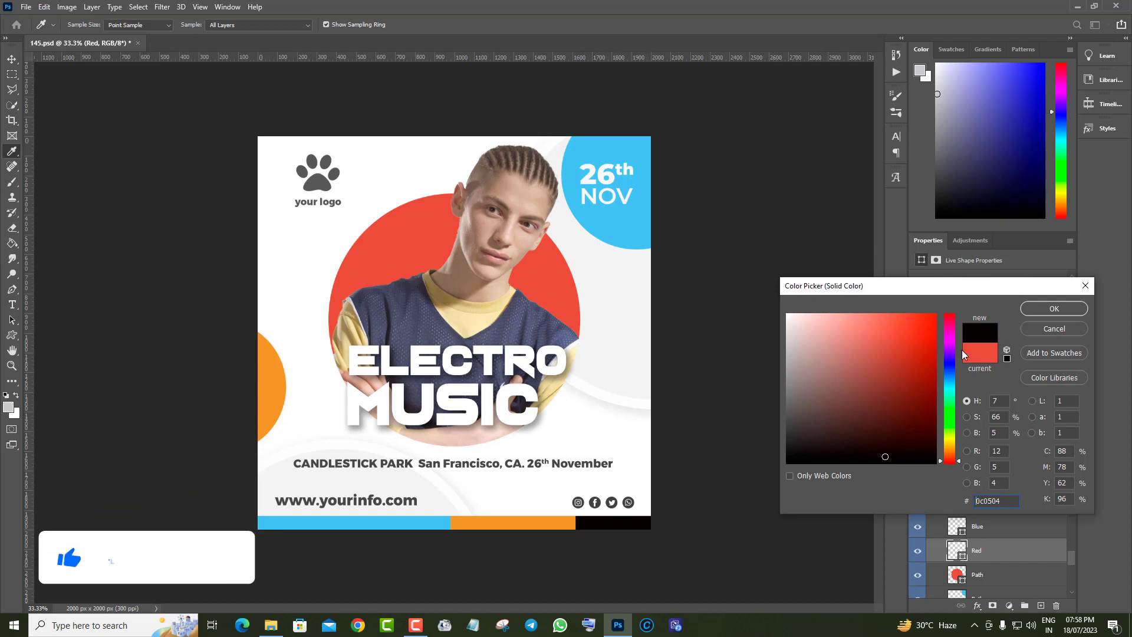
{"action": "left_click", "coordinate": [949, 371]}
{"action": "left_click", "coordinate": [926, 333]}
{"action": "left_click", "coordinate": [949, 420]}
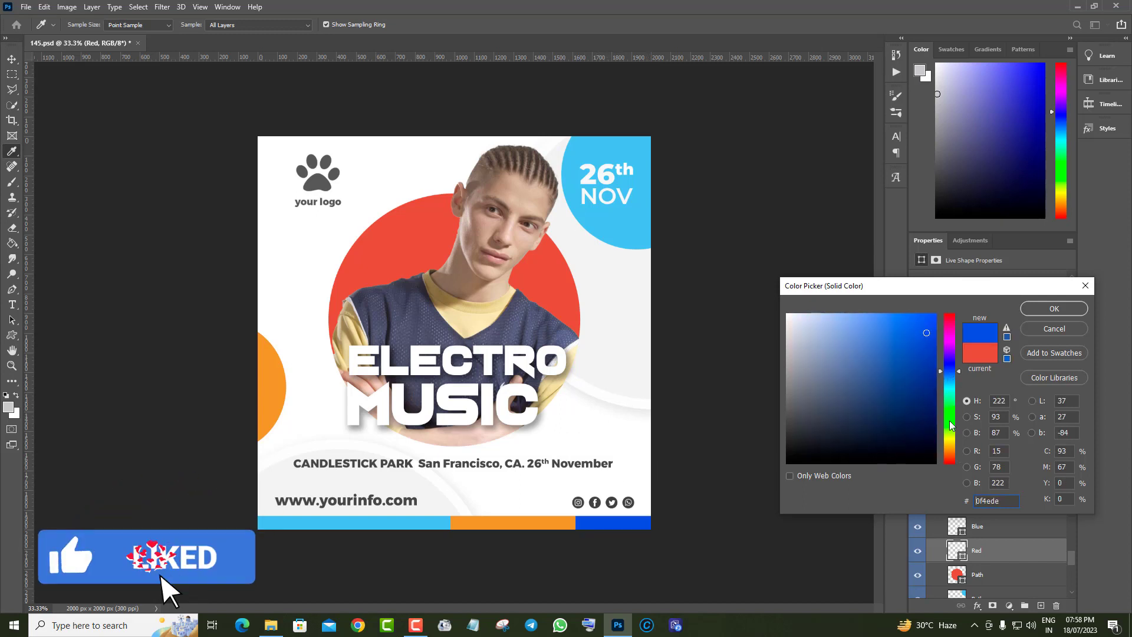
{"action": "left_click", "coordinate": [927, 370]}
{"action": "left_click", "coordinate": [1040, 337]}
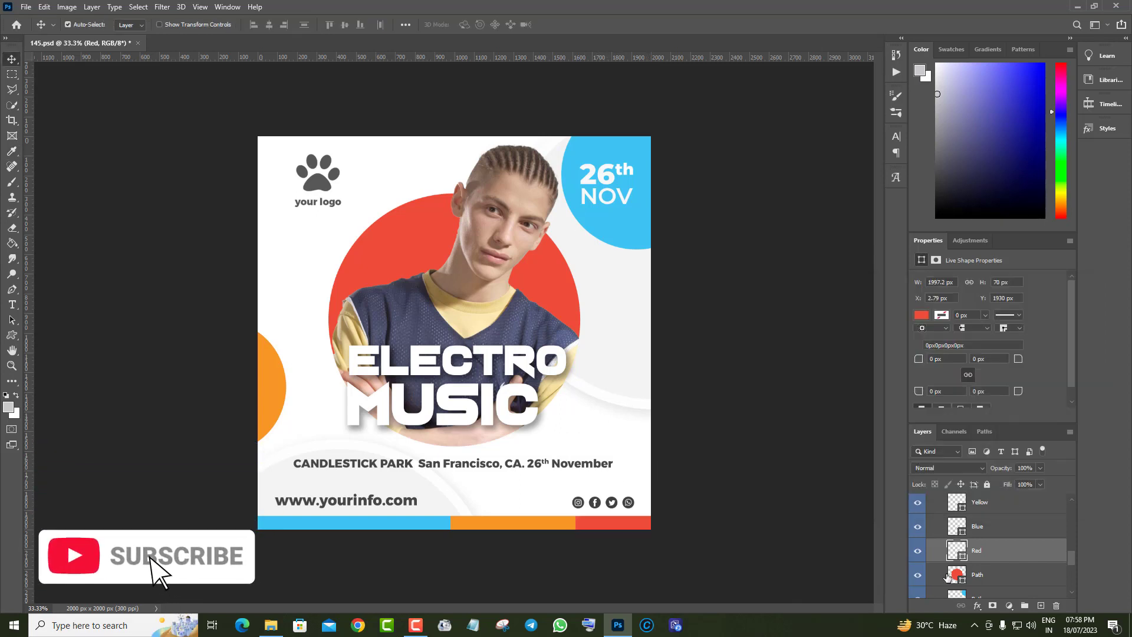
Try green, dark blue and pink fill colours on the large circle's Path layer, and cancel the colour change.
{"action": "double_click", "coordinate": [960, 577]}
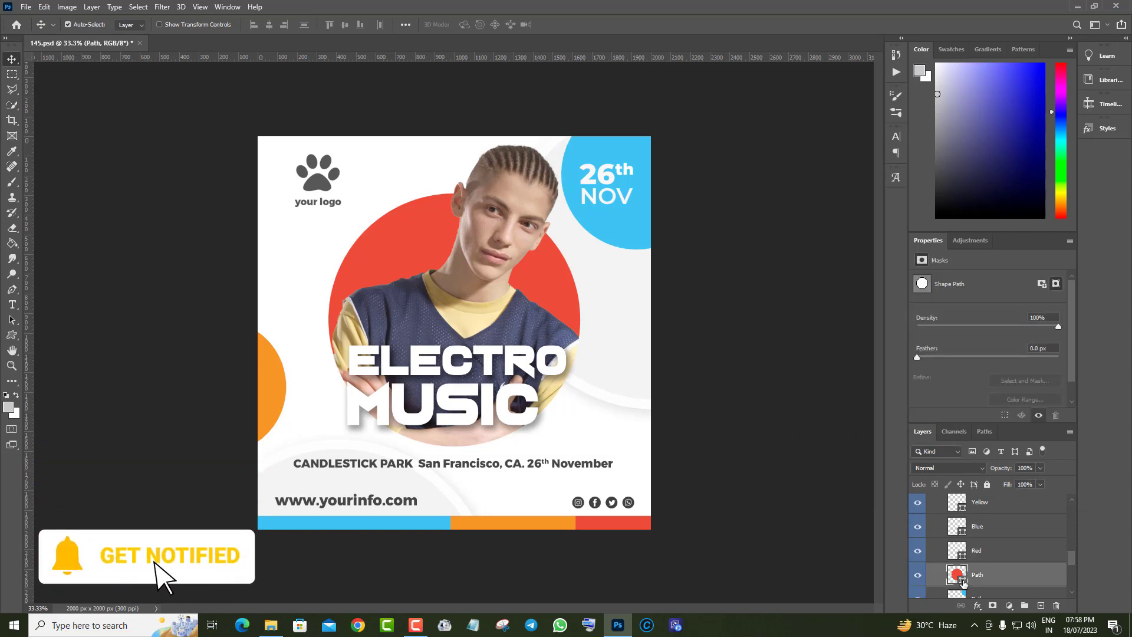
{"action": "left_click", "coordinate": [951, 425]}
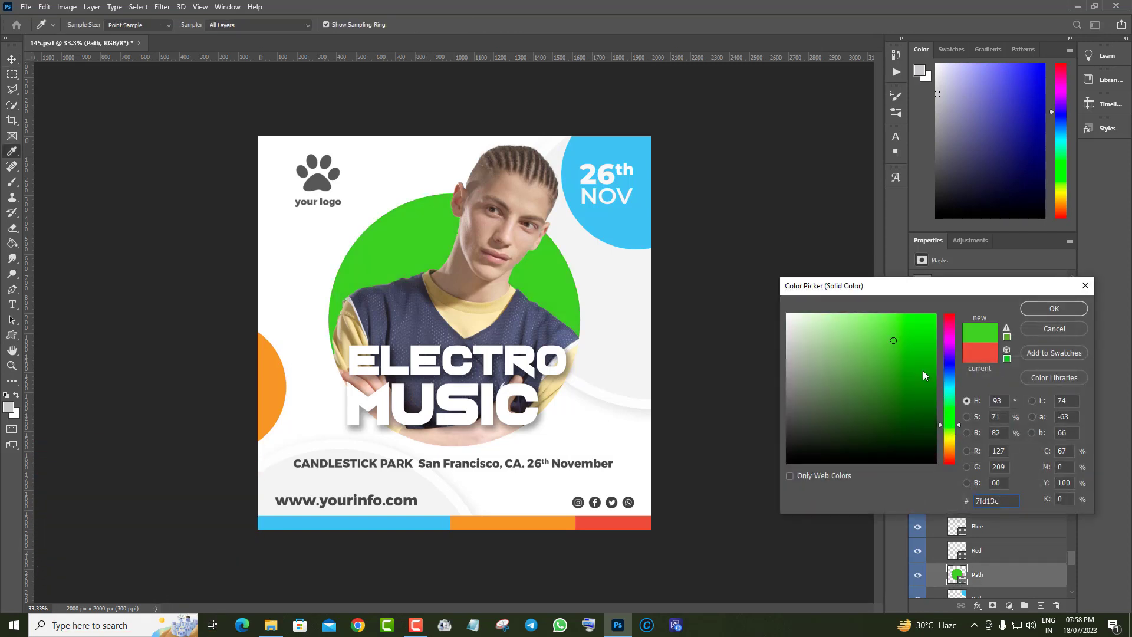
{"action": "left_click", "coordinate": [922, 371]}
{"action": "left_click", "coordinate": [934, 422]}
{"action": "left_click", "coordinate": [954, 378]}
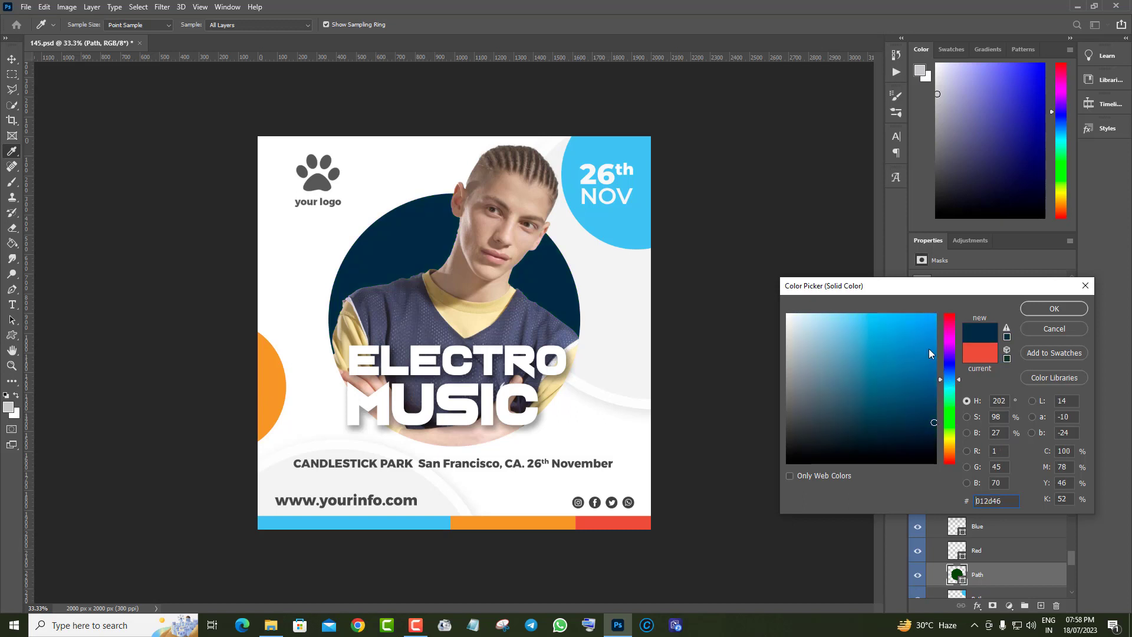
{"action": "left_click", "coordinate": [884, 328]}
{"action": "left_click", "coordinate": [950, 337]}
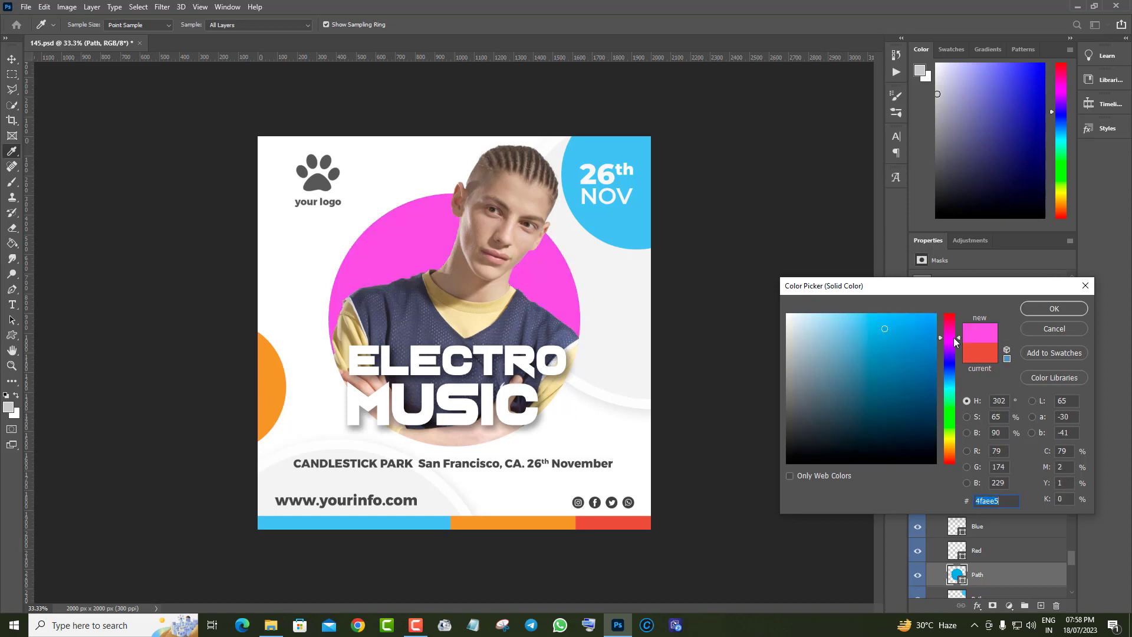
{"action": "left_click", "coordinate": [852, 325]}
{"action": "left_click", "coordinate": [898, 316]}
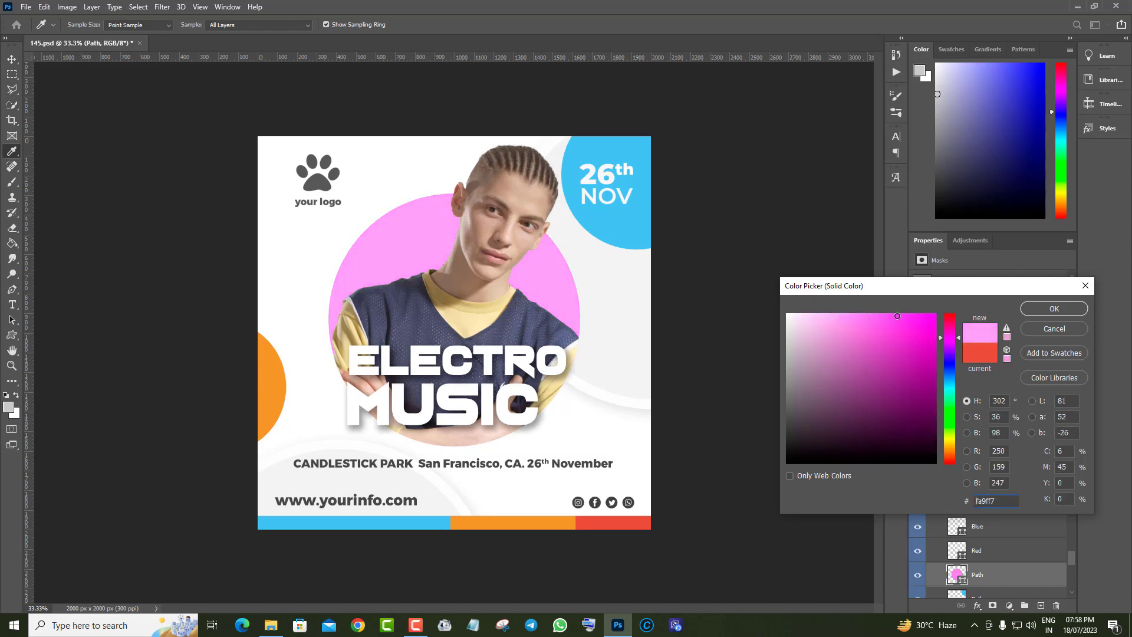
{"action": "left_click", "coordinate": [1053, 329]}
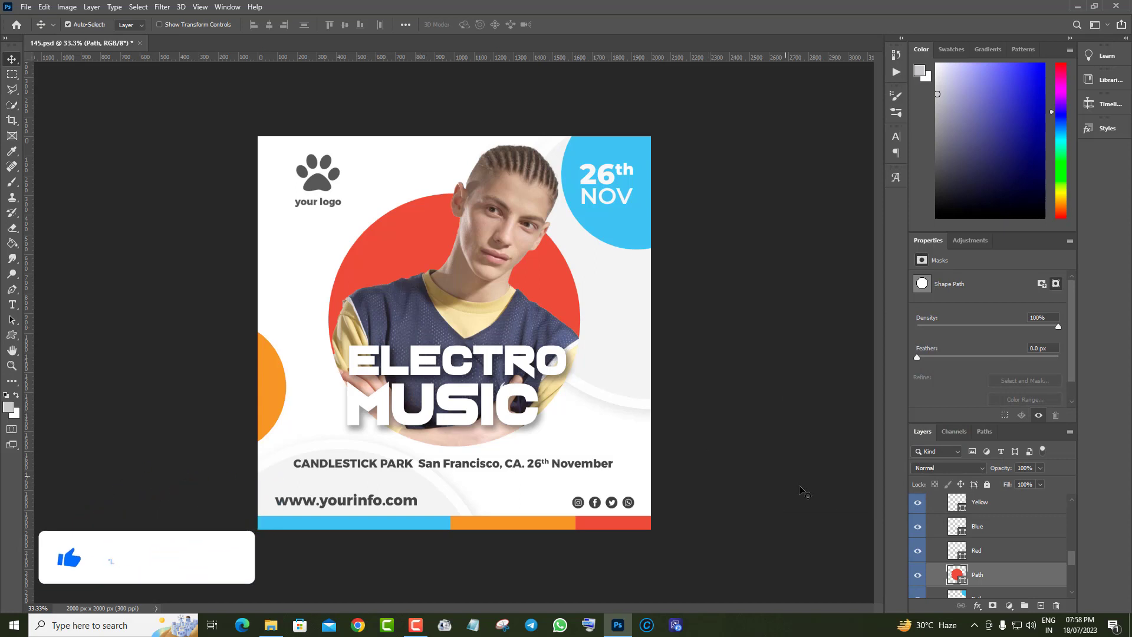
Expand the Social Media group and its Icon group, and open the Instagram smart object's contents.
{"action": "scroll", "coordinate": [1021, 585], "scroll_direction": "down", "scroll_amount": 3}
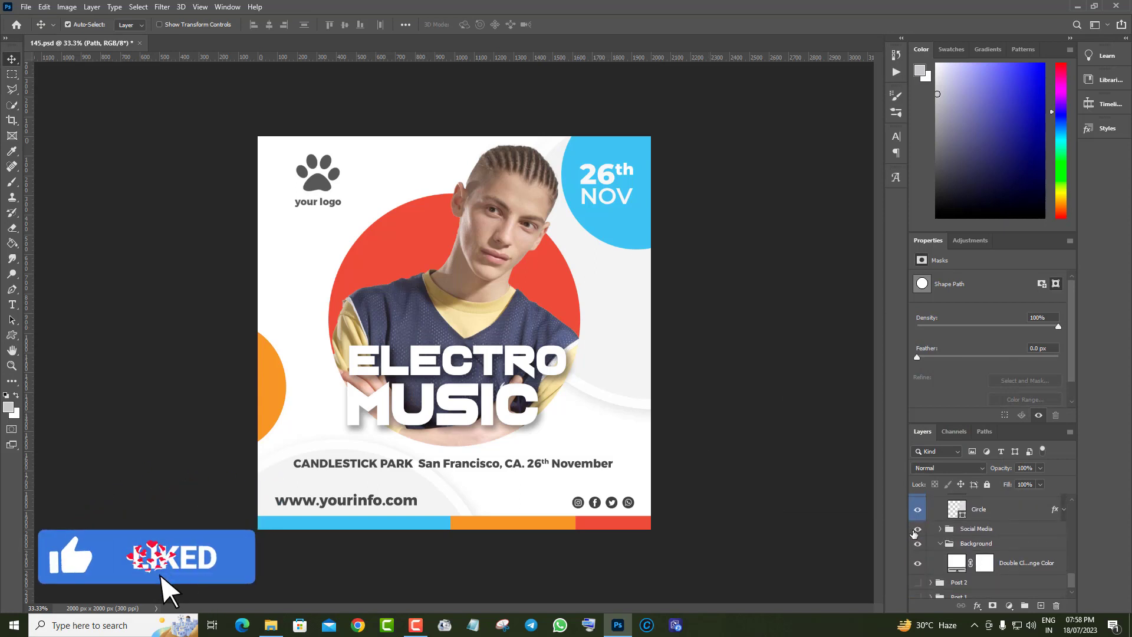
{"action": "left_click", "coordinate": [936, 530]}
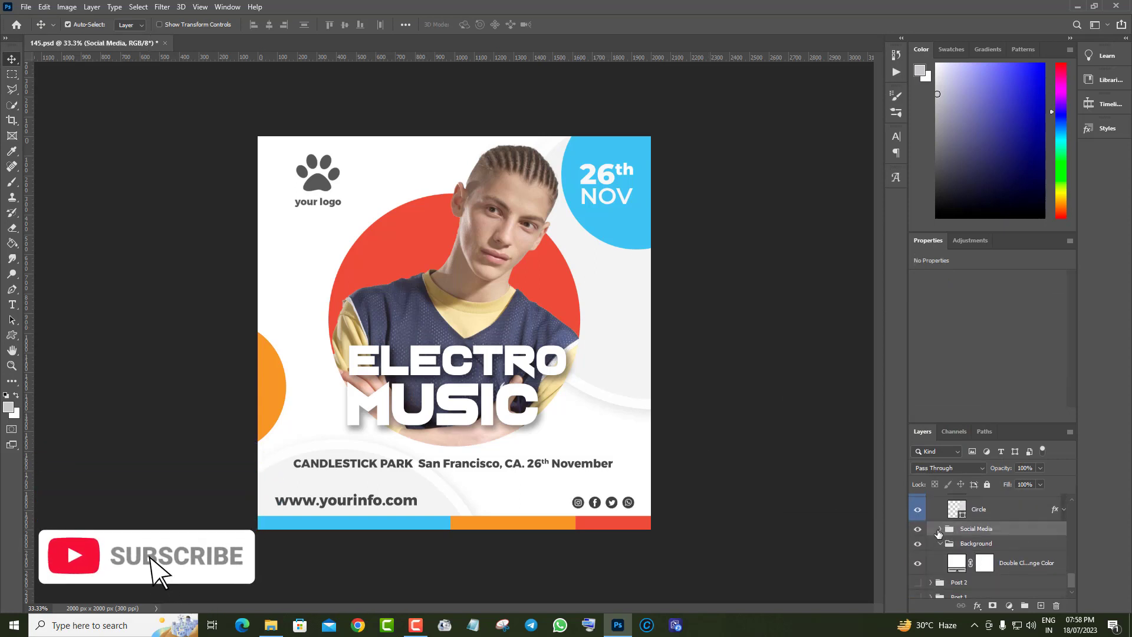
{"action": "left_click", "coordinate": [939, 529]}
{"action": "left_click", "coordinate": [949, 542]}
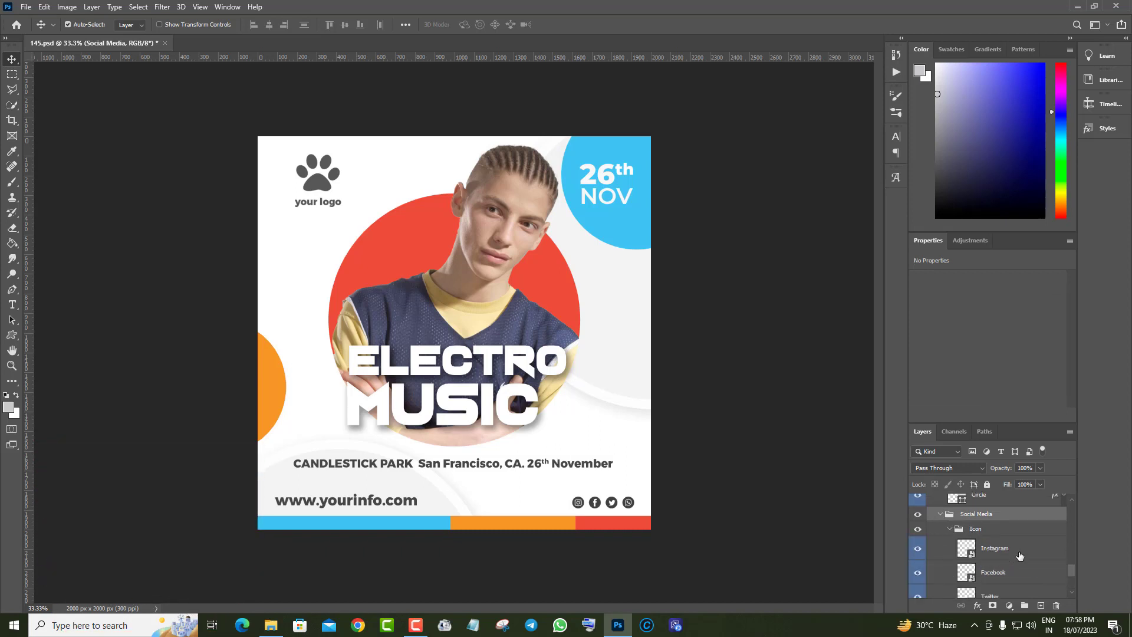
{"action": "left_click", "coordinate": [969, 553]}
{"action": "double_click", "coordinate": [972, 554]}
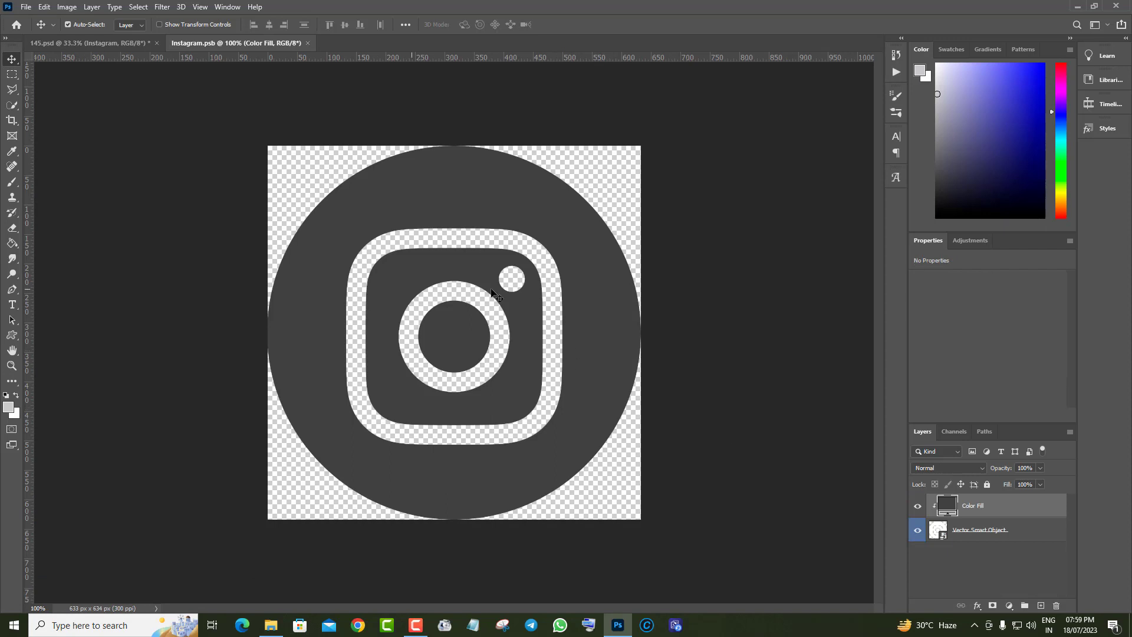
Recolour the Instagram icon's Color Fill layer to a light magenta pink, and close its contents with the changes saved.
{"action": "double_click", "coordinate": [948, 505]}
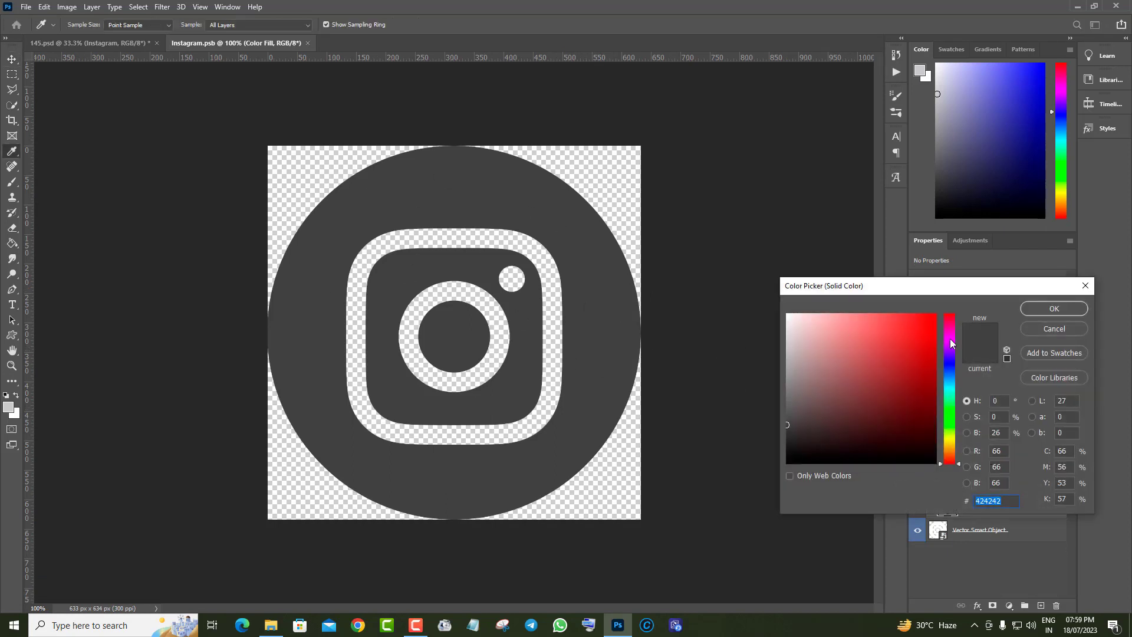
{"action": "left_click", "coordinate": [949, 338]}
{"action": "left_click_drag", "start_coordinate": [926, 323], "coordinate": [892, 323]}
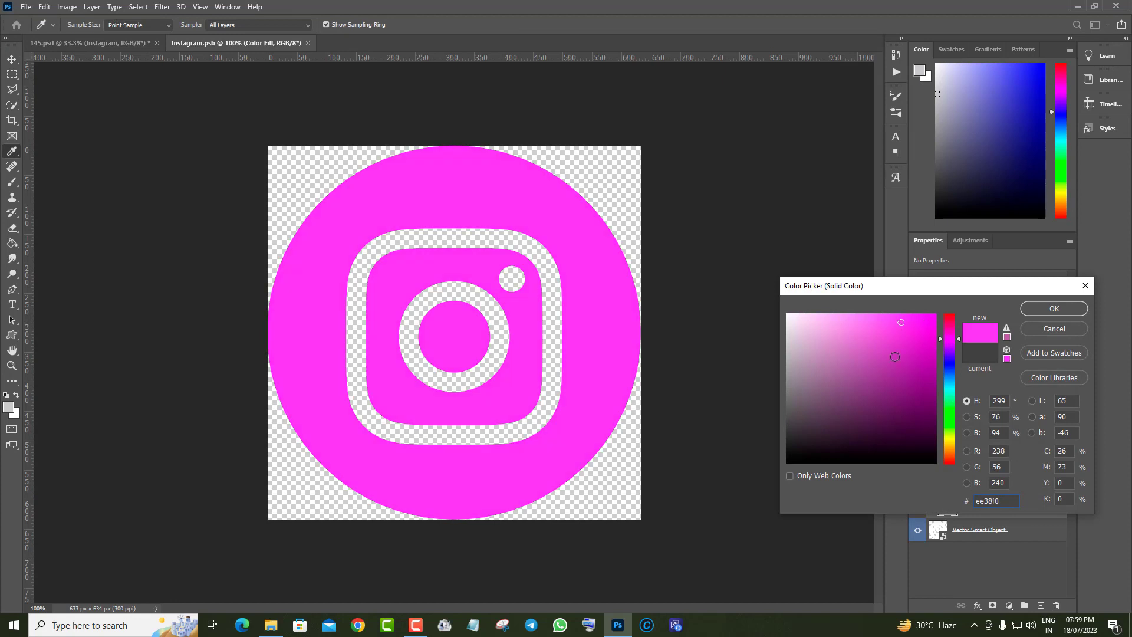
{"action": "left_click", "coordinate": [849, 334]}
{"action": "left_click", "coordinate": [874, 323]}
{"action": "left_click", "coordinate": [1062, 311]}
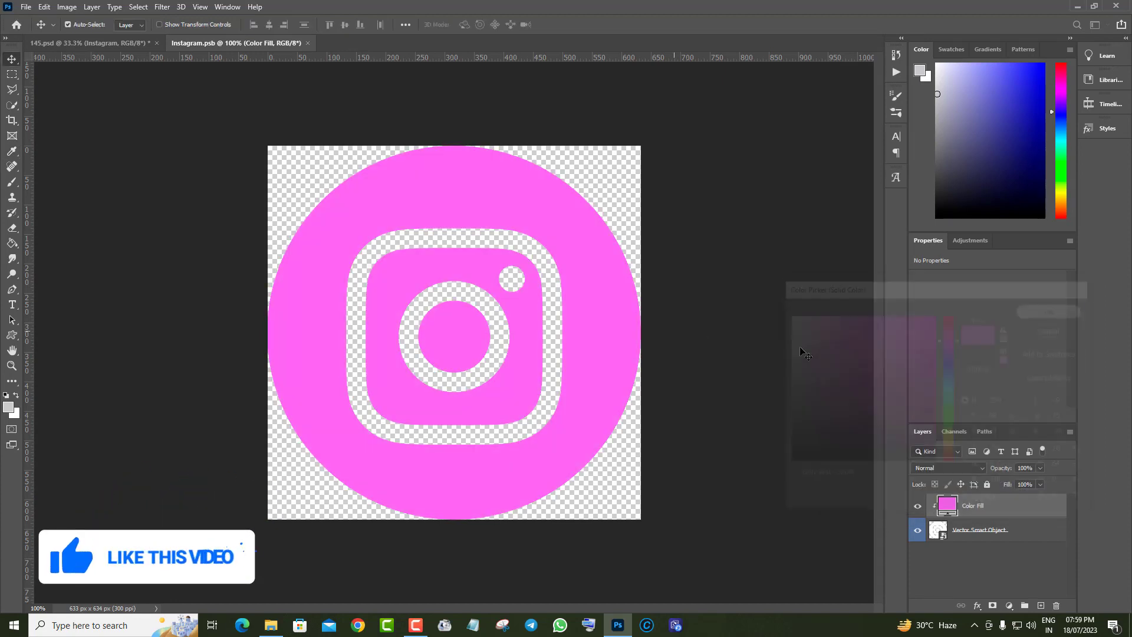
{"action": "left_click", "coordinate": [313, 42]}
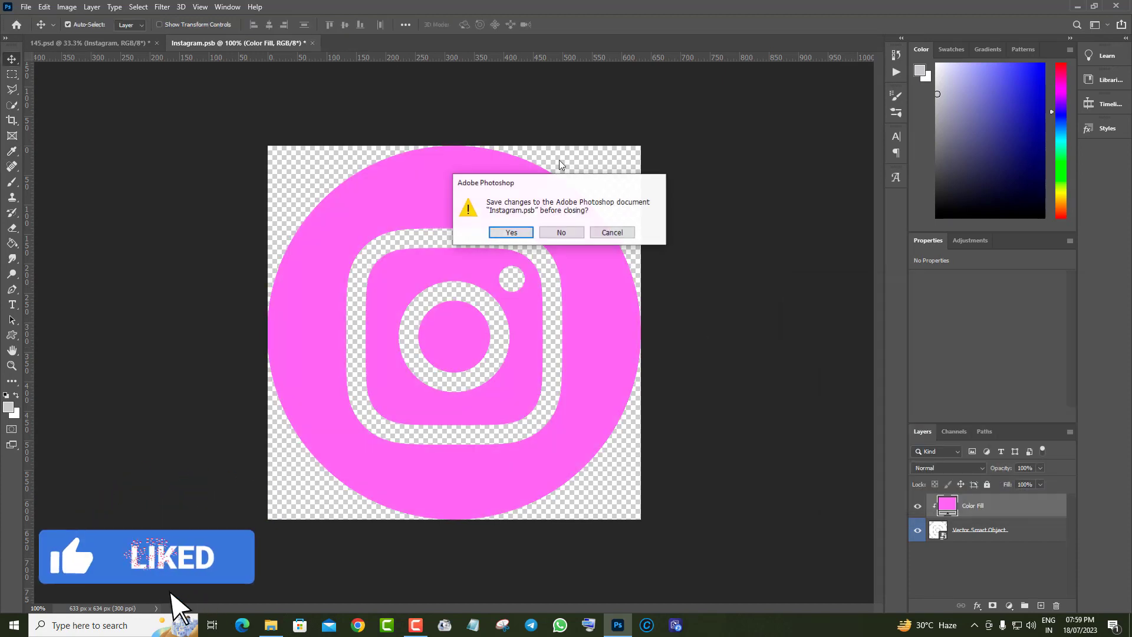
{"action": "left_click", "coordinate": [513, 230]}
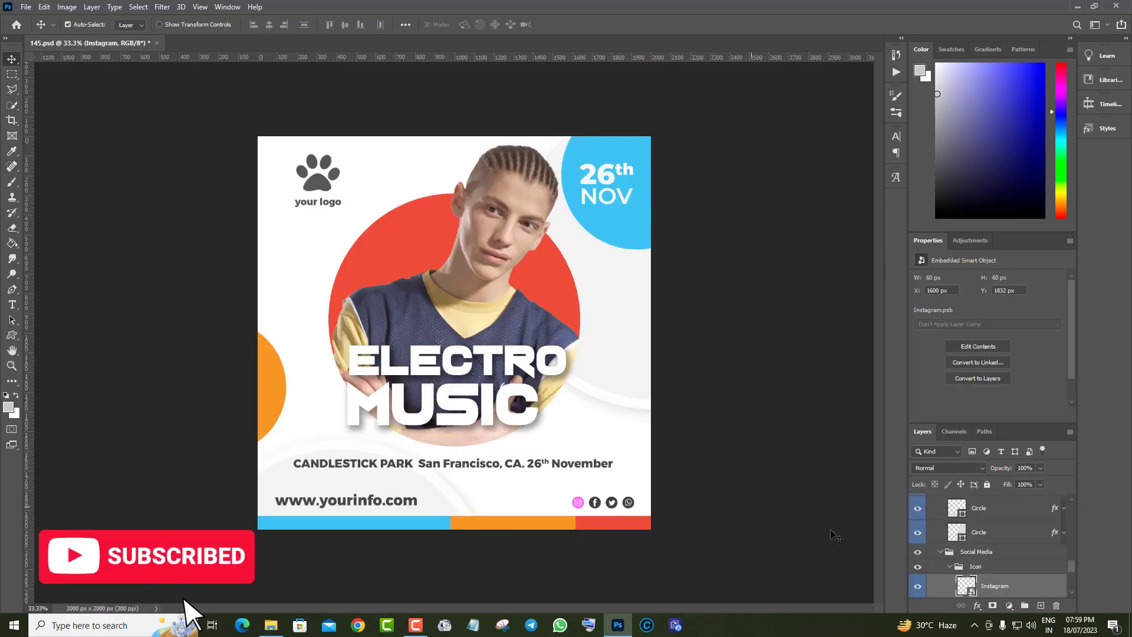
Toggle the visibility of the Facebook, Twitter and WhatsApp layers to check which icons they control.
{"action": "scroll", "coordinate": [1024, 590], "scroll_direction": "down", "scroll_amount": 3}
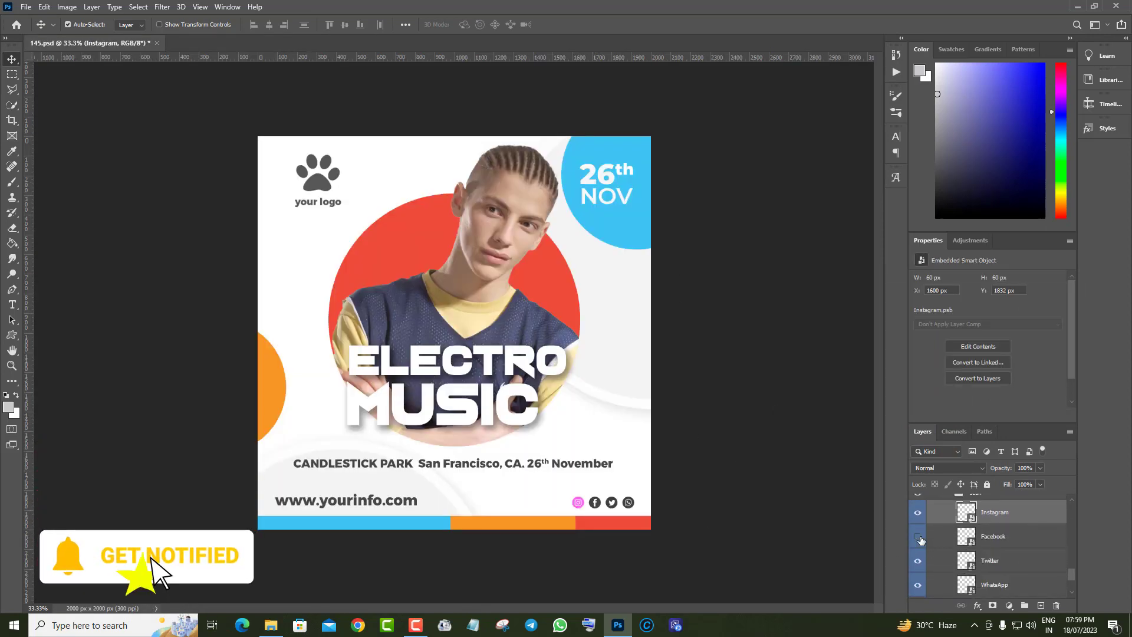
{"action": "left_click", "coordinate": [917, 560]}
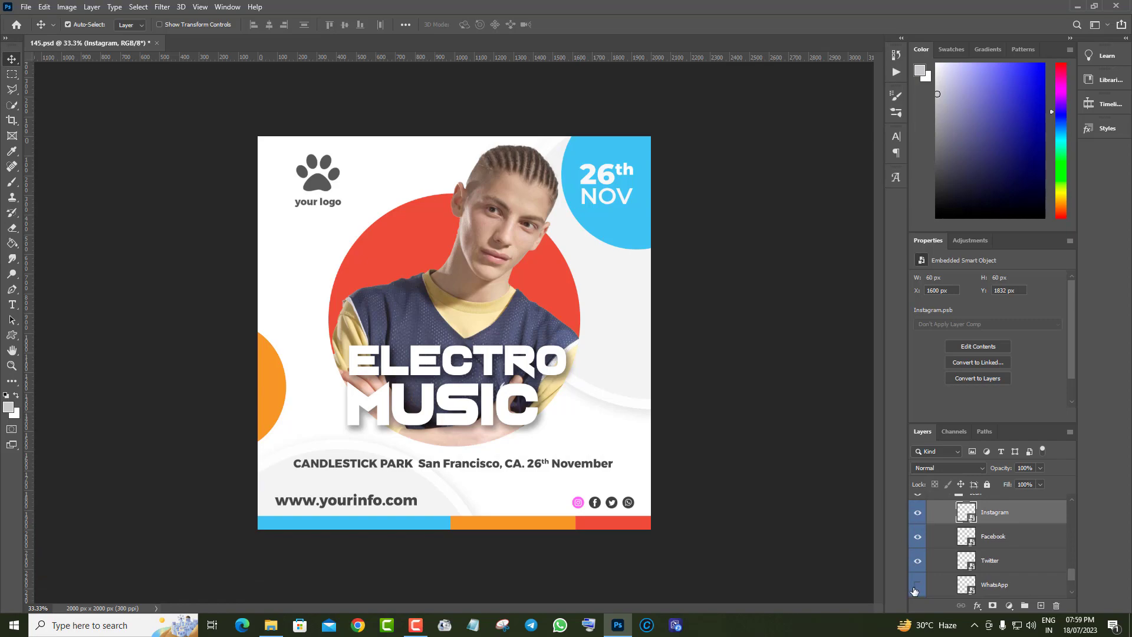